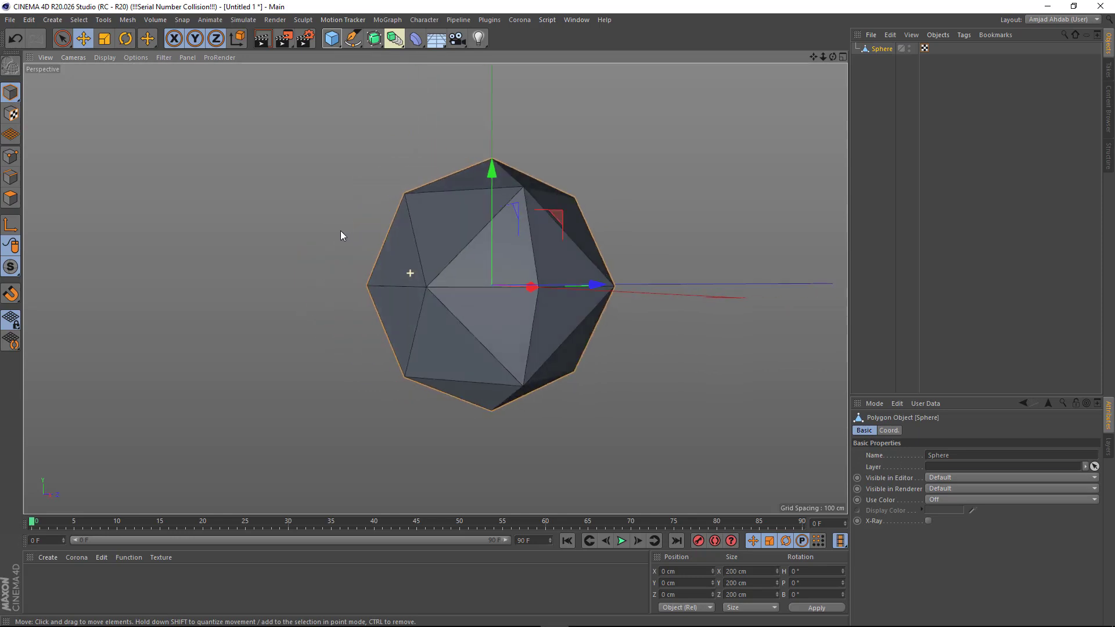
Cut the sphere horizontally just above its equator with a Plane Cut in Local mode on the XZ plane
left_click_drag(420, 241, 402, 250, "alt")
scroll(546, 219, "up", 2)
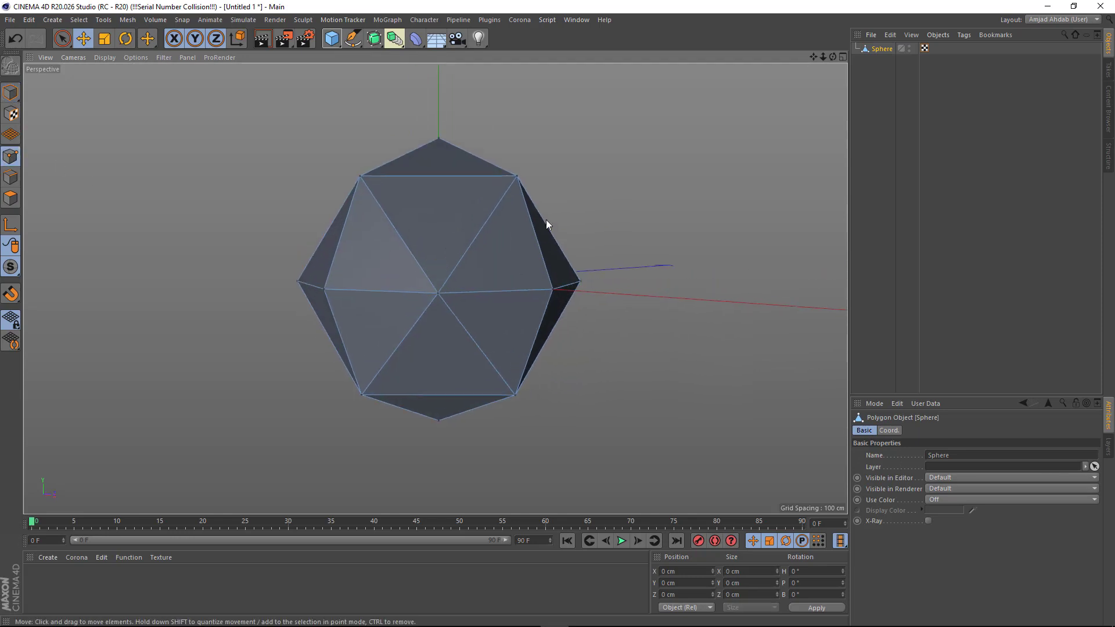
right_click(579, 192)
left_click(607, 333)
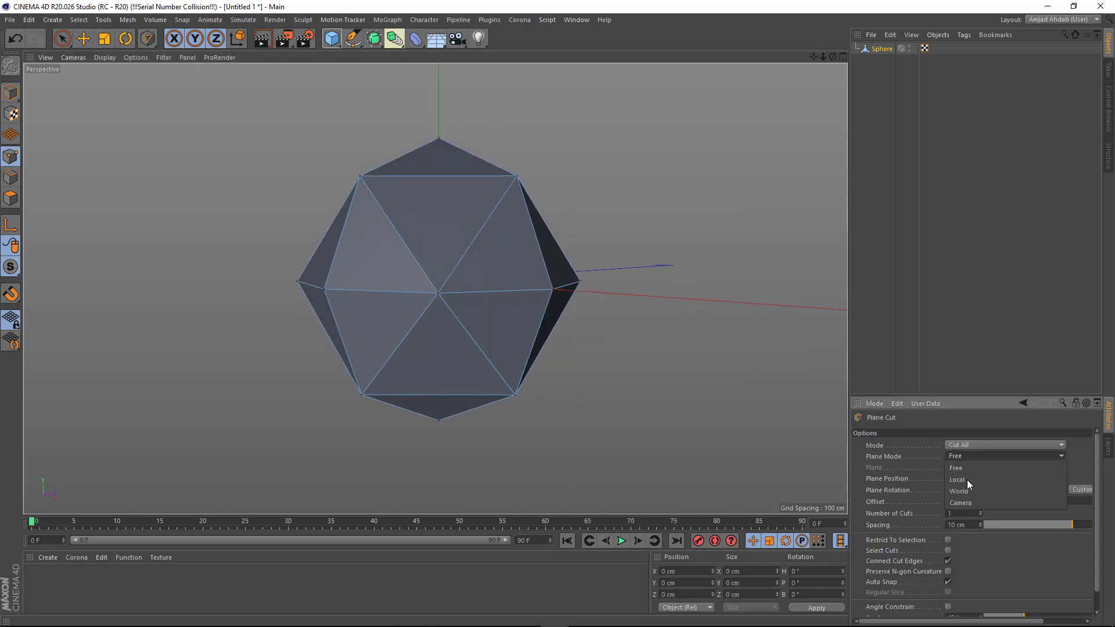
scroll(435, 322, "up", 3)
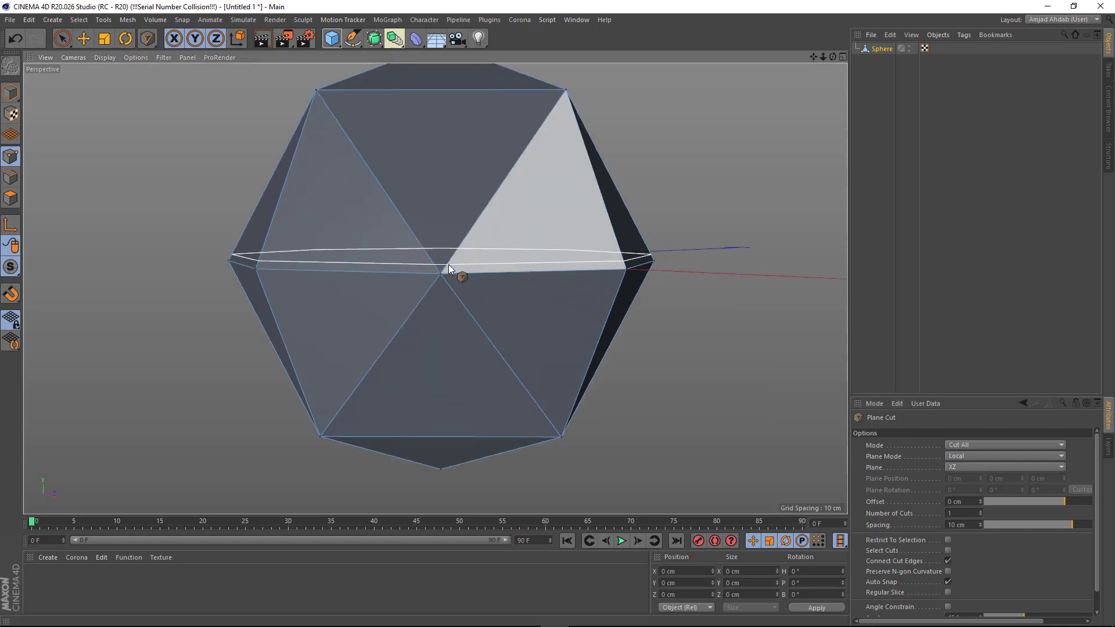
left_click(448, 263)
left_click_drag(434, 343, 457, 267, "alt")
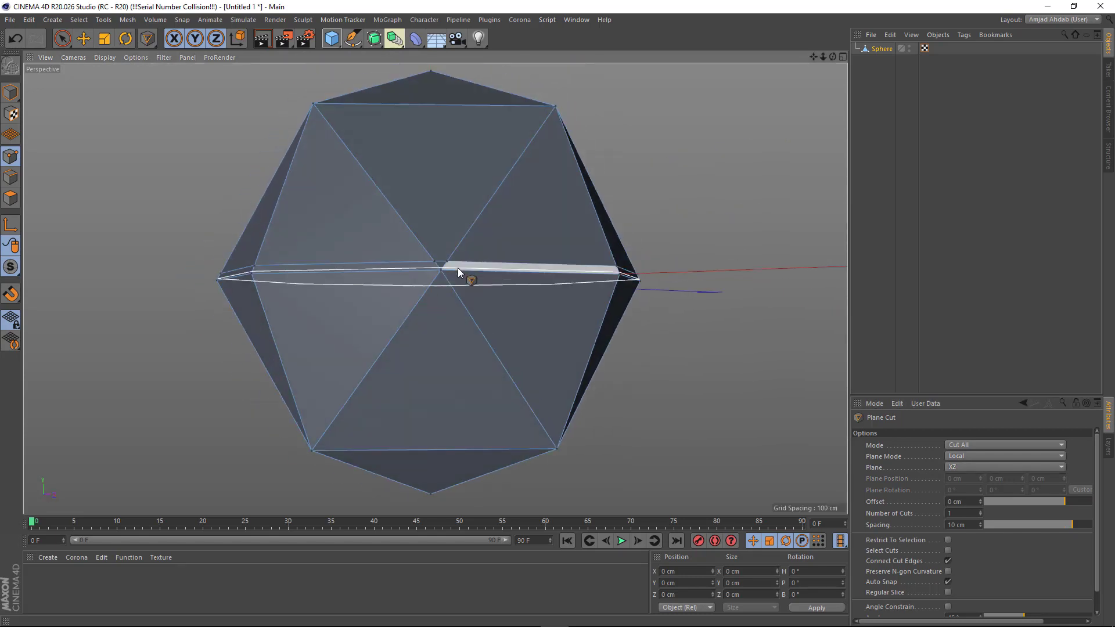
Lower the sphere's upper vertices to flatten the crown, bringing the topmost vertex down to about 13 cm in Y
scroll(418, 267, "down", 2)
middle_click_drag(385, 265, 377, 307, "alt")
left_click_drag(377, 308, 394, 349, "alt")
key("0")
left_click_drag(428, 87, 429, 174)
middle_click(430, 330)
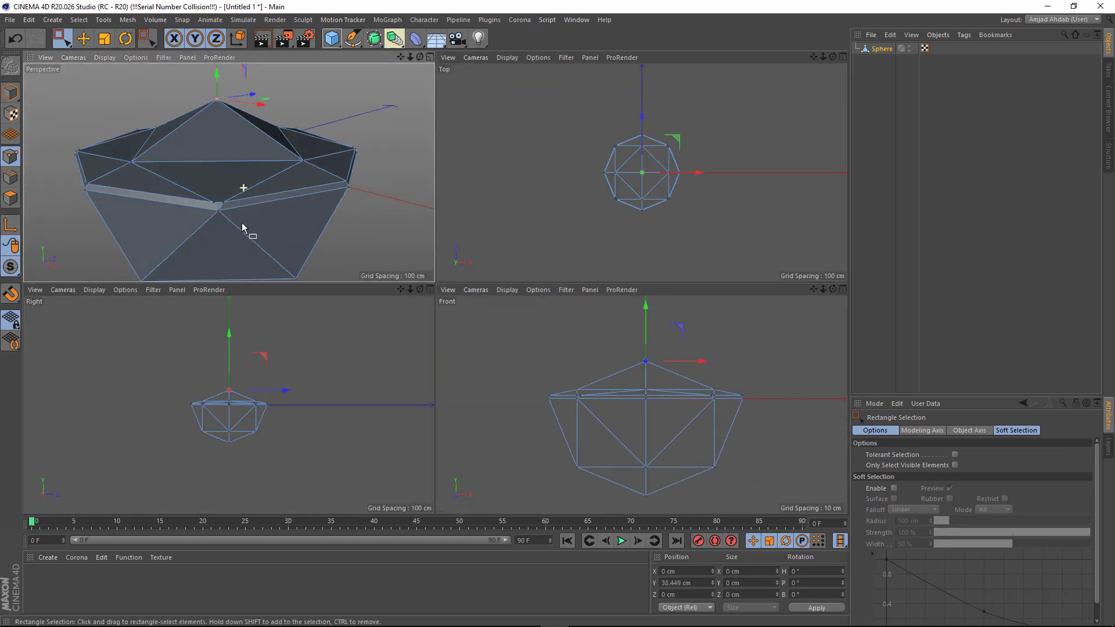
left_click_drag(648, 341, 648, 339)
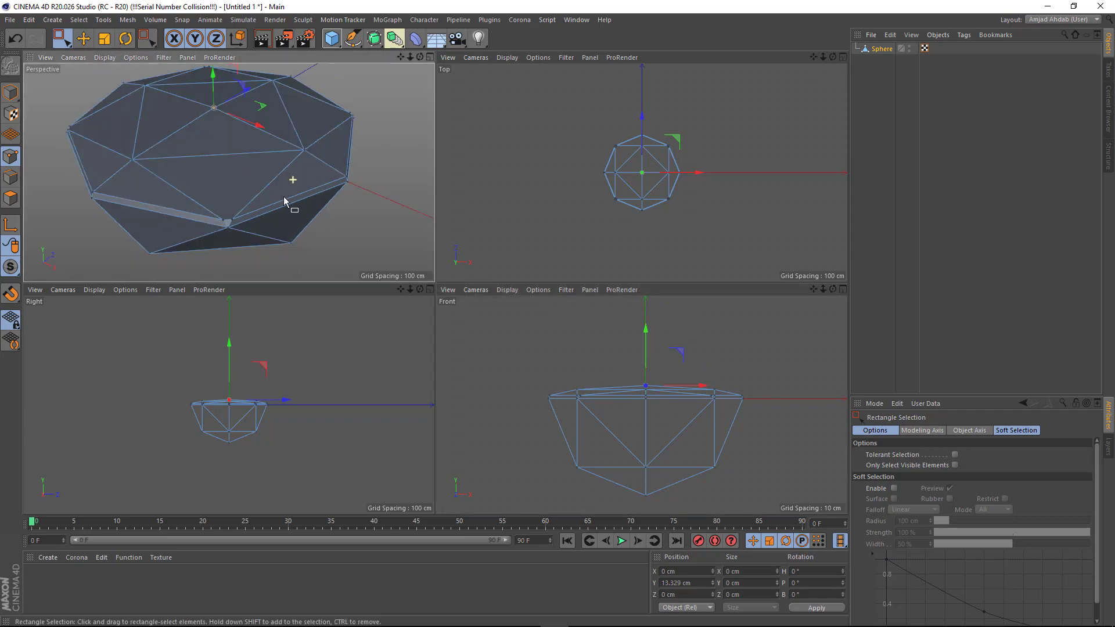
Scale the lower ring of vertices inward so the body tapers towards the bottom point
key("t")
left_click_drag(343, 273, 341, 230, "alt")
left_click_drag(574, 452, 502, 453)
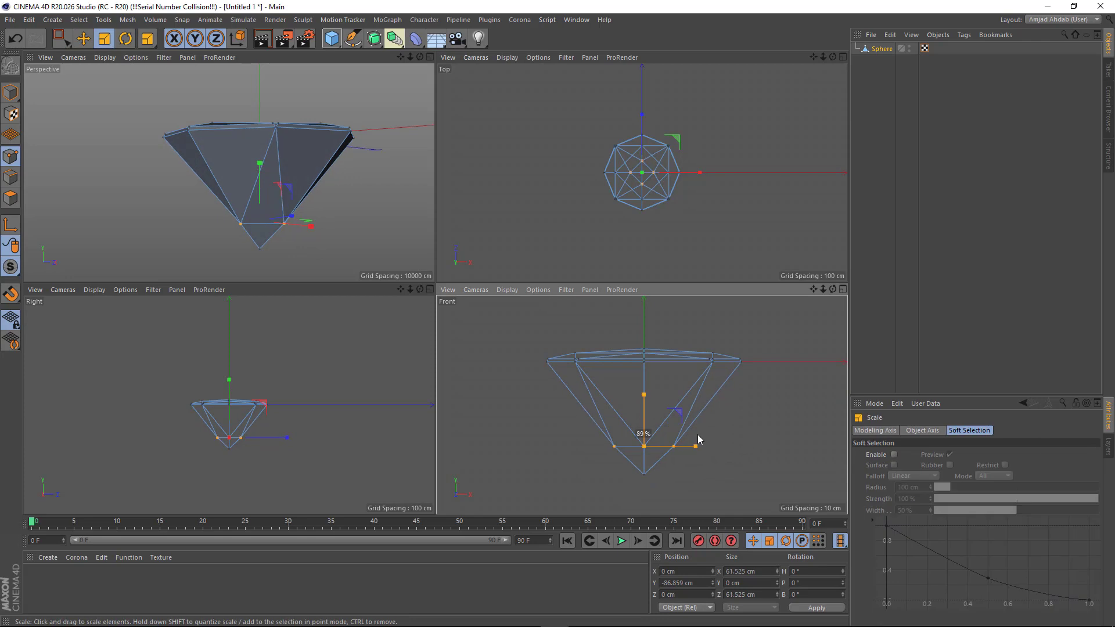
Select the crown's upper vertices and slightly adjust their height above the girdle
left_click_drag(208, 155, 231, 186, "alt")
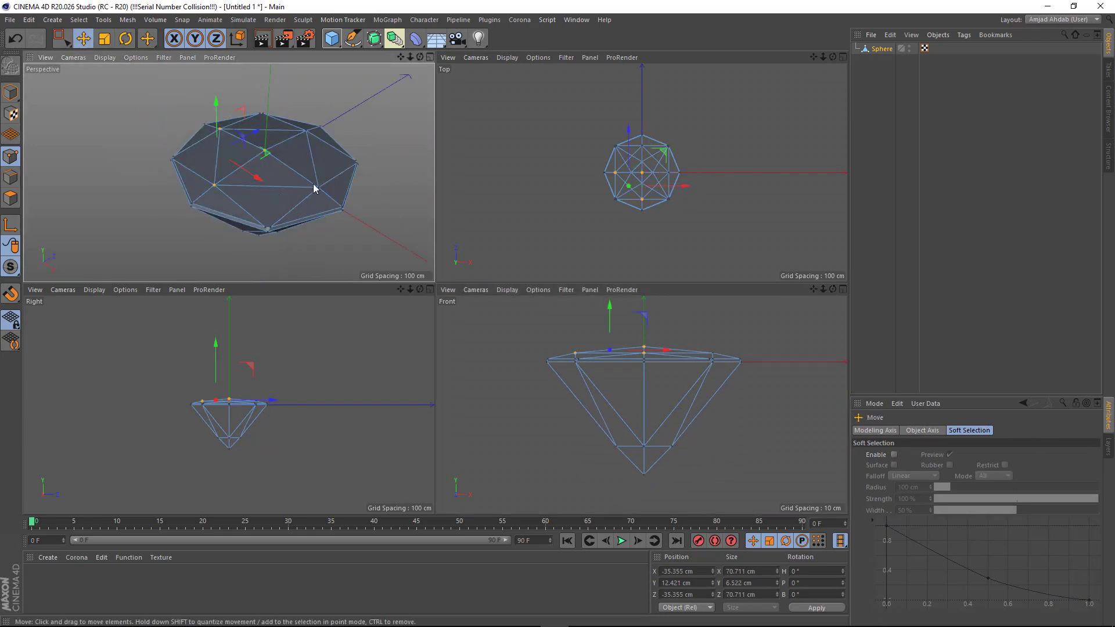
left_click_drag(640, 301, 640, 301)
left_click_drag(277, 182, 306, 219, "alt")
scroll(248, 171, "up", 3)
left_click(248, 171)
middle_click(305, 219)
Add a horizontal Plane Cut around the diamond's body below the girdle, in Local mode on the XZ plane
left_click_drag(453, 279, 478, 218, "alt")
scroll(479, 219, "down", 3)
left_click_drag(418, 331, 588, 264, "alt")
right_click(608, 268)
left_click(633, 413)
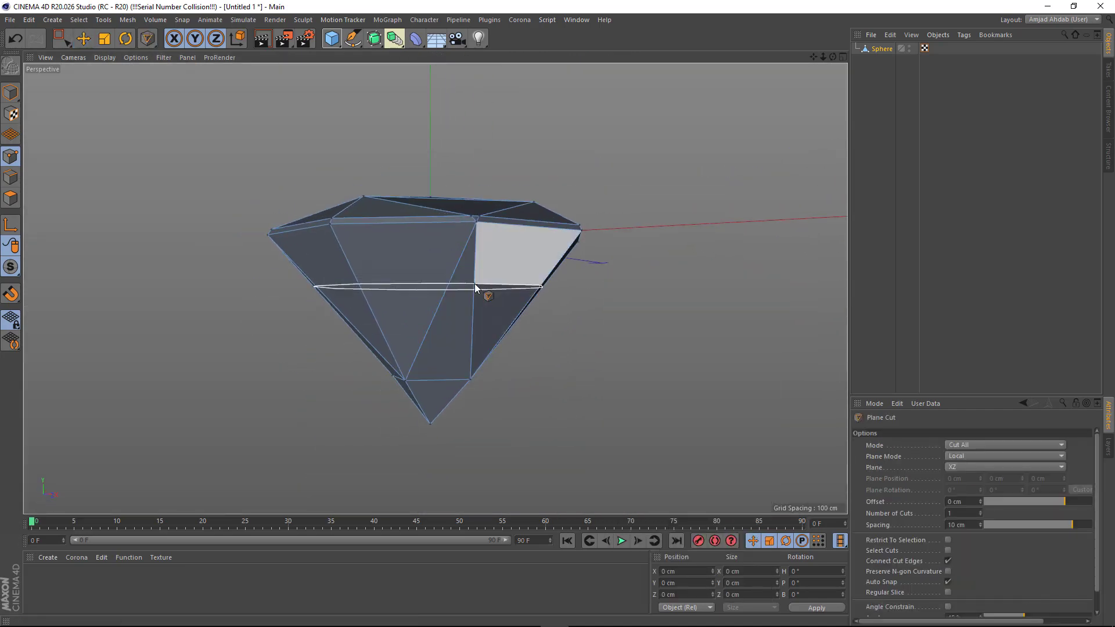
left_click(474, 284)
scroll(475, 283, "up", 3)
mouse_move(375, 231)
left_mouse_down("alt")
mouse_move(387, 213)
mouse_move(379, 243)
left_mouse_up("alt")
Select the wide facets between the girdle and the new cut all around the diamond and subdivide each into 2 by 2 polygons
key("9")
key("Return")
key("Return")
left_click_drag(401, 284, 407, 242, "alt")
left_click(400, 203)
left_click_drag(401, 203, 308, 198, "alt")
left_click(566, 195, "shift")
left_click(442, 273, "shift")
left_click_drag(565, 195, 309, 266, "alt")
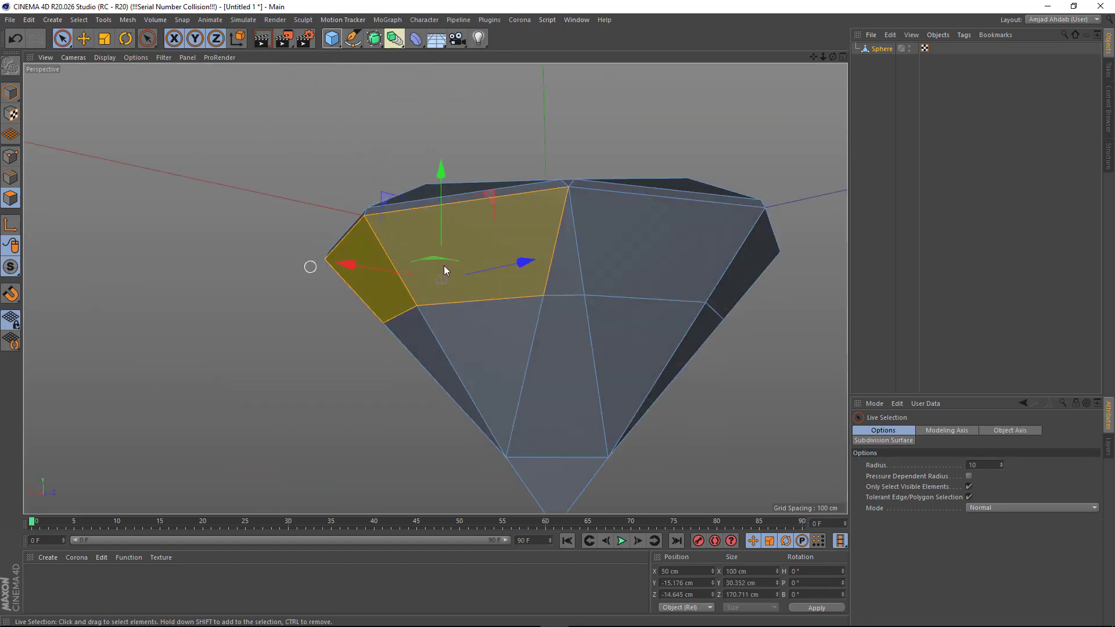
left_click(656, 266, "shift")
middle_click_drag(656, 265, 455, 265, "alt")
left_click_drag(400, 267, 348, 267, "alt")
left_click(517, 266, "shift")
left_click_drag(552, 274, 453, 298, "alt")
left_click(495, 276, "shift")
scroll(464, 296, "up", 3)
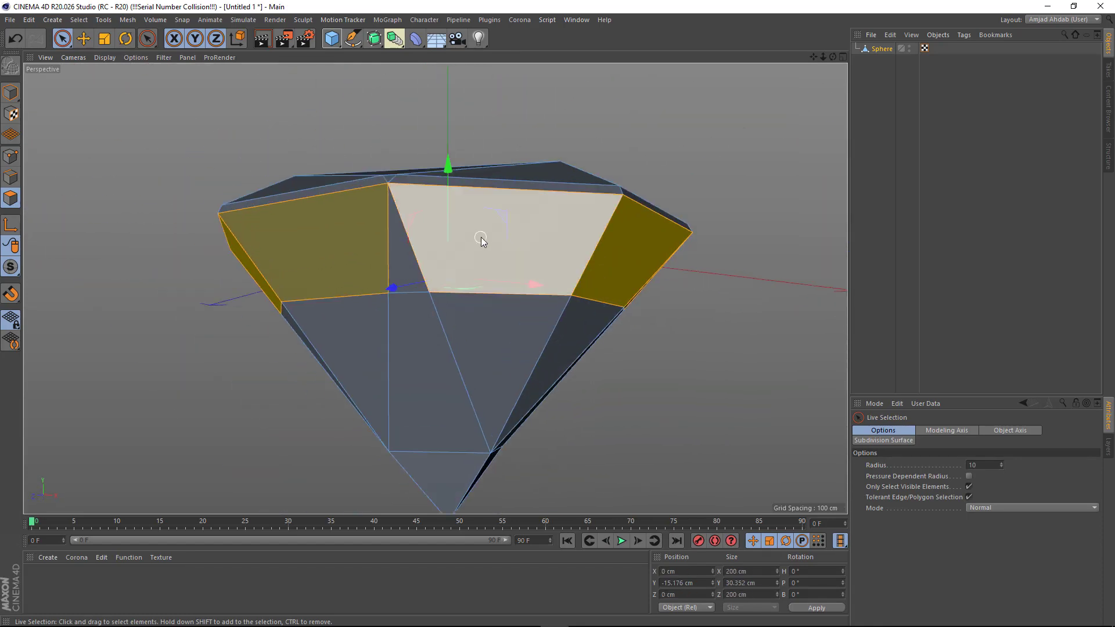
right_click(486, 237)
left_click(639, 570)
left_click_drag(639, 540, 426, 304)
left_click(456, 330)
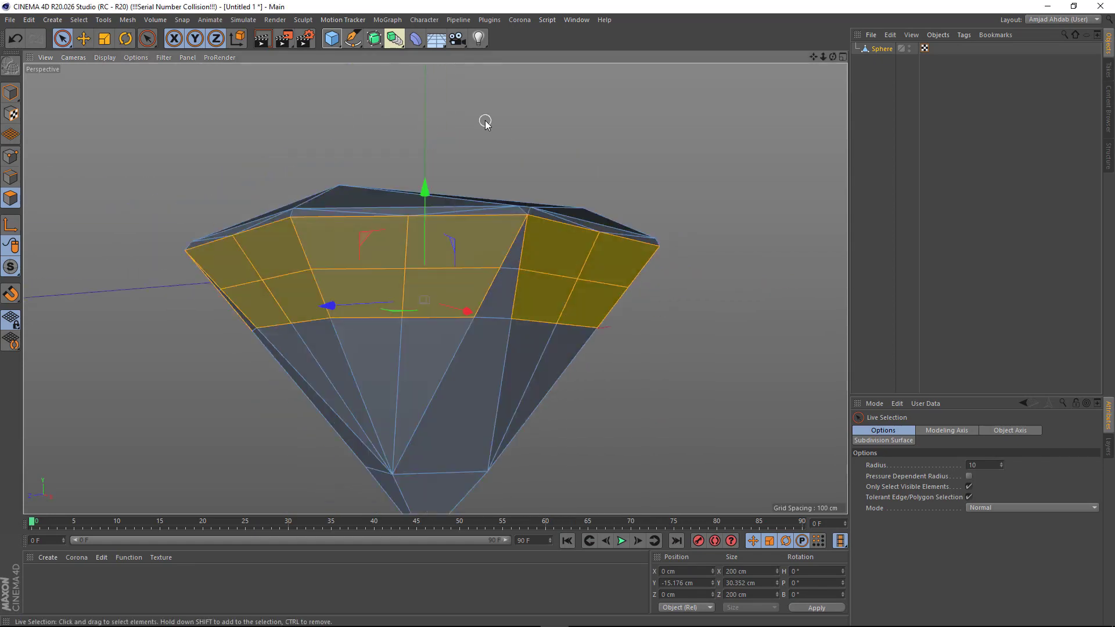
left_click(486, 121)
Line-cut diagonals from the upper edge midpoints of the subdivided facets to their lower left corners
left_click_drag(425, 371, 478, 129, "alt")
key("k")
key("k")
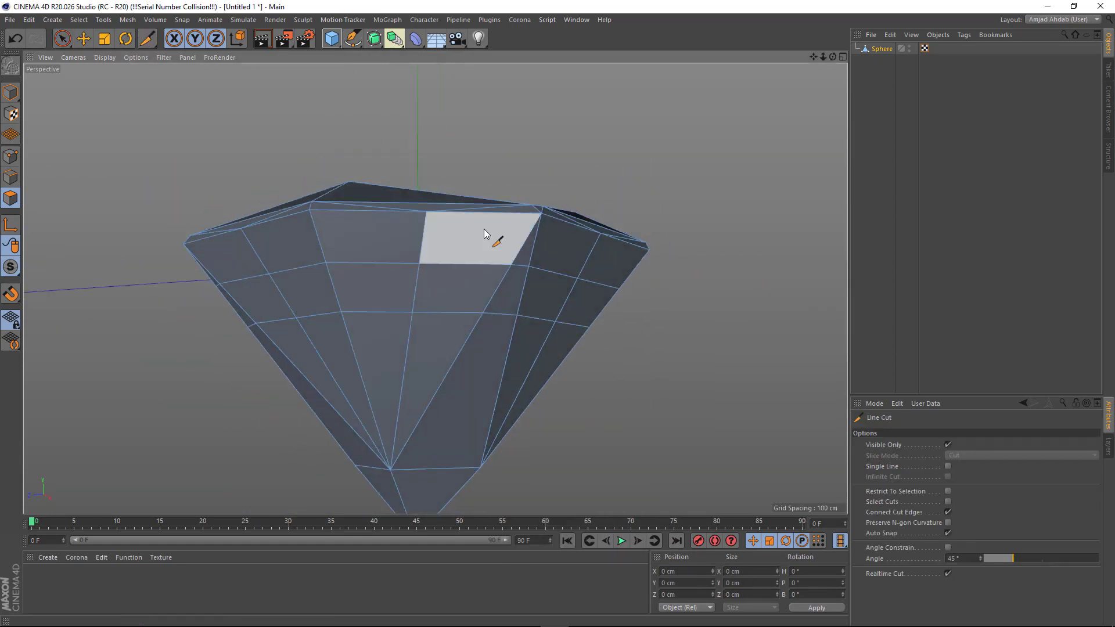
left_click(426, 211)
left_click(341, 311)
left_click_drag(493, 269, 372, 232, "alt")
left_click(383, 219)
left_click(319, 295)
left_click_drag(441, 244, 354, 235, "alt")
left_click_drag(473, 256, 482, 212, "alt")
Line-cut the opposite diagonals from the facets' upper edge midpoints to their lower right corners around the diamond
left_click(478, 195)
left_click(530, 299)
left_click_drag(534, 300, 561, 301, "alt")
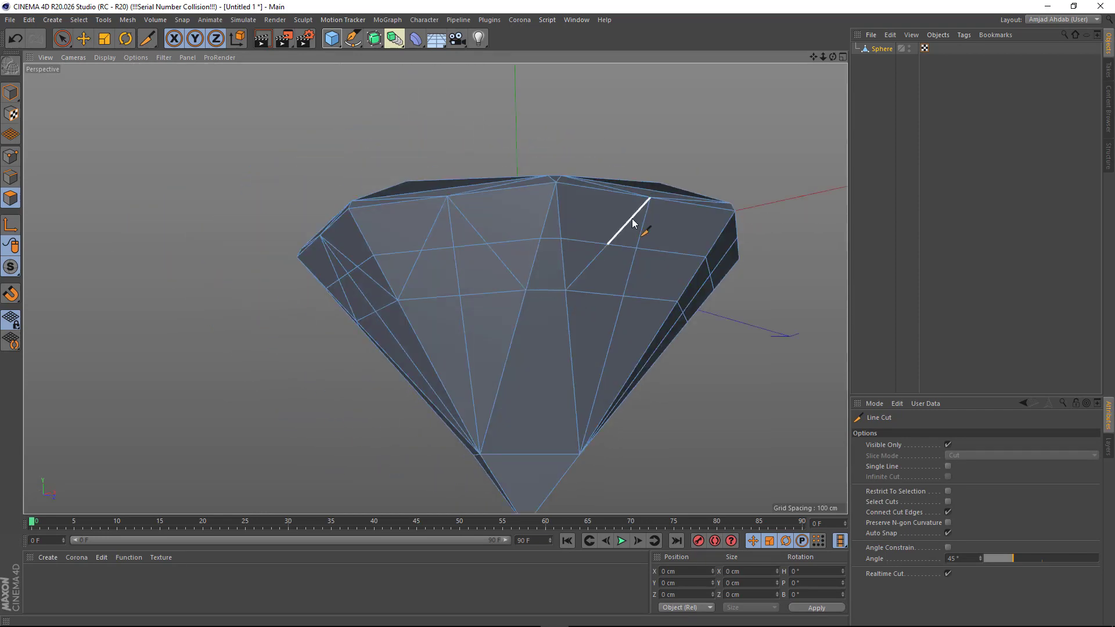
left_click_drag(632, 223, 418, 189, "alt")
left_click(417, 187)
left_click(531, 296)
left_click_drag(619, 281, 548, 289, "alt")
middle_click_drag(547, 289, 467, 309, "alt")
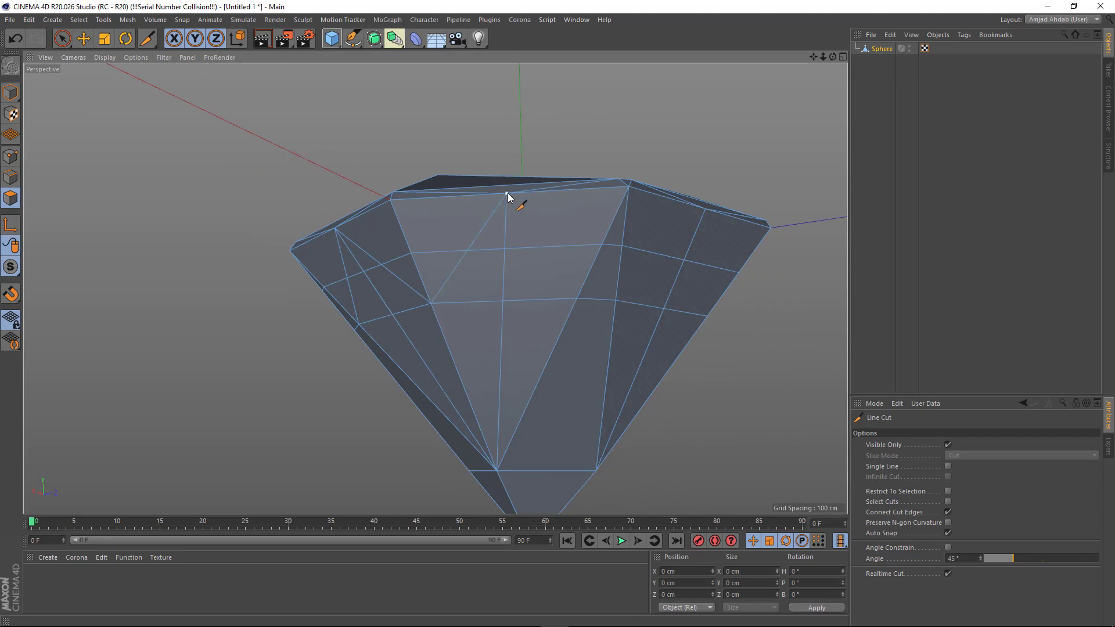
left_click(508, 197)
left_click_drag(583, 314, 441, 316, "alt")
left_click(544, 301)
left_click_drag(545, 303, 464, 195, "alt")
left_click(510, 199)
left_click_drag(546, 287, 491, 293, "alt")
left_click(595, 297)
Select the eight centre vertices of the subdivided facets and scale them slightly outward
left_click(10, 156)
key("e")
left_click(517, 256)
left_click_drag(517, 255, 575, 255, "alt")
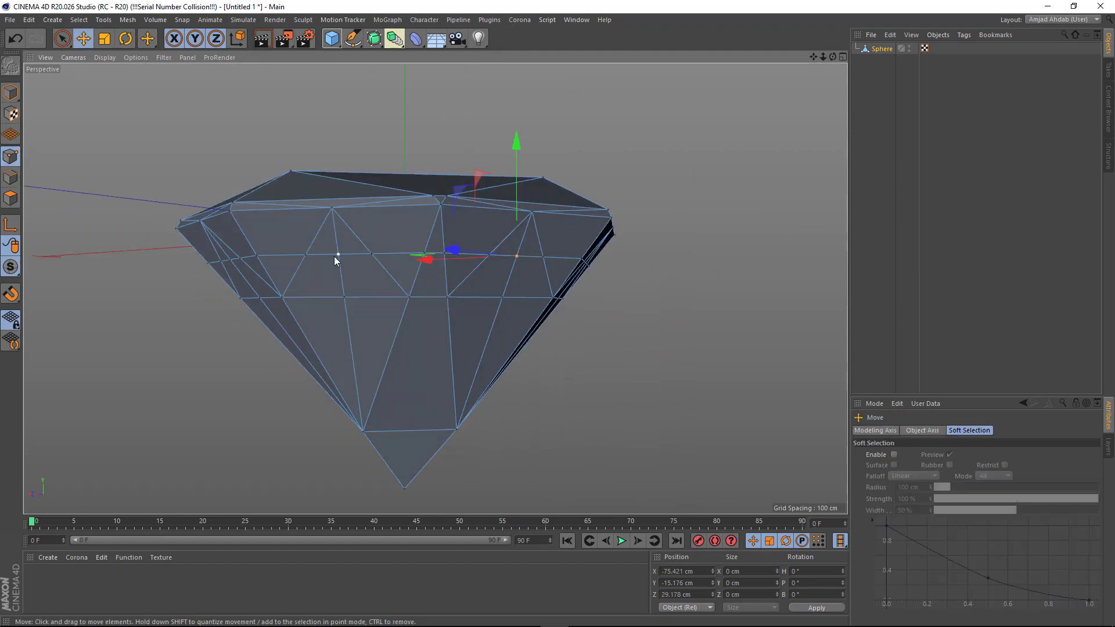
left_click_drag(334, 259, 475, 308, "alt")
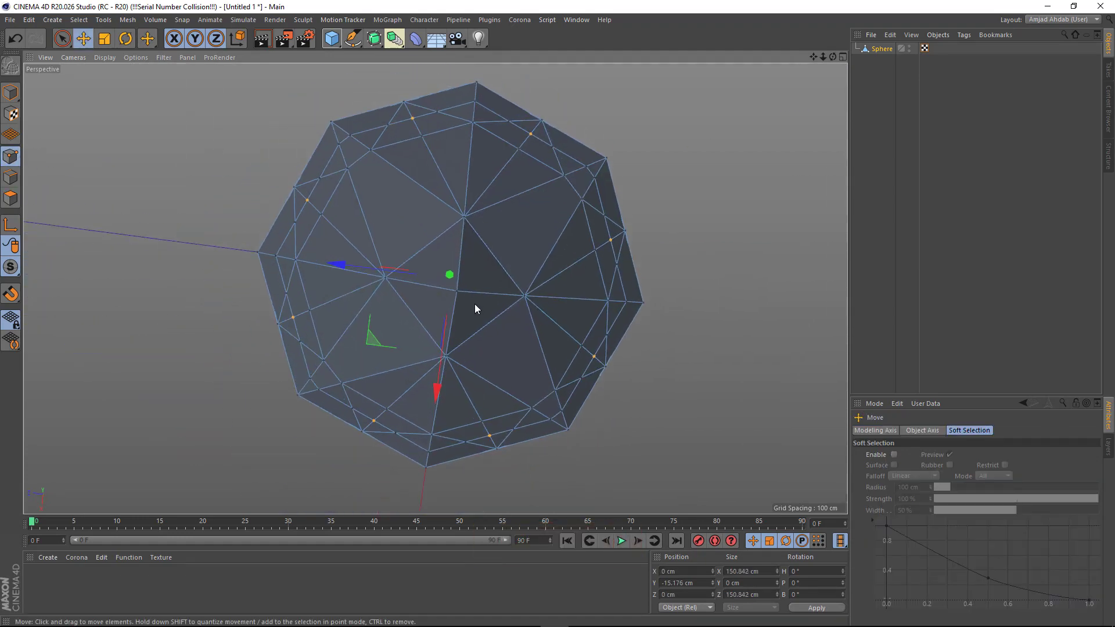
left_click_drag(699, 285, 703, 285)
left_click_drag(703, 285, 436, 284, "alt")
Add another horizontal Plane Cut around the lower body, between the subdivided band and the lowest vertex ring
key("Return")
key("Return")
left_click_drag(608, 284, 603, 258, "alt")
right_click(572, 258)
left_click(597, 274)
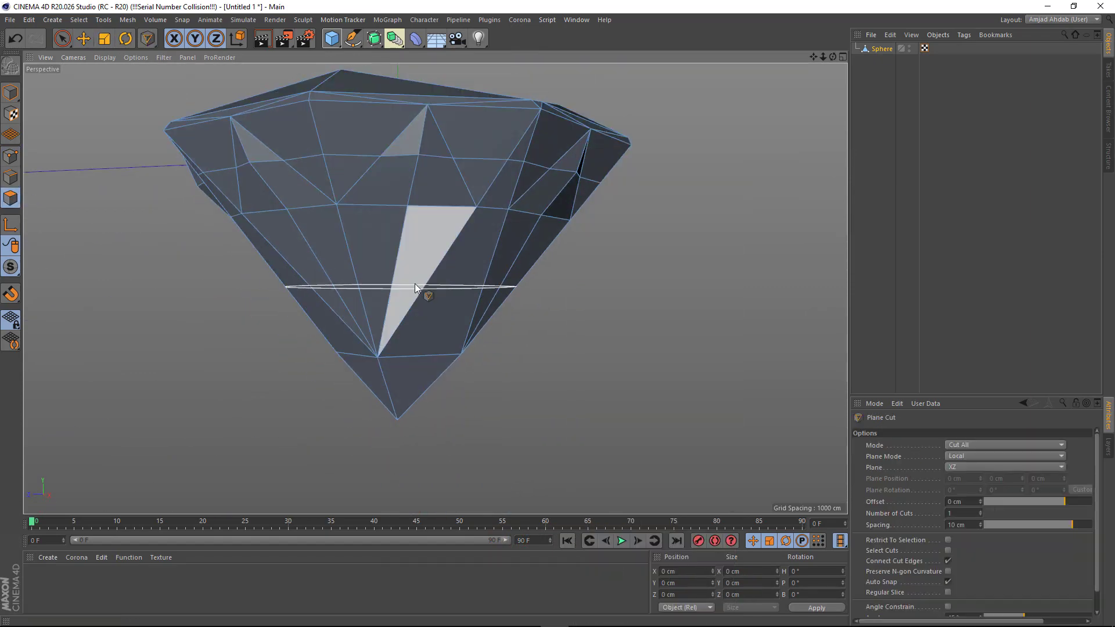
left_click(417, 285)
left_click_drag(469, 290, 326, 278, "alt")
key("Return")
key("e")
left_click(384, 280)
double_click(511, 279, "shift")
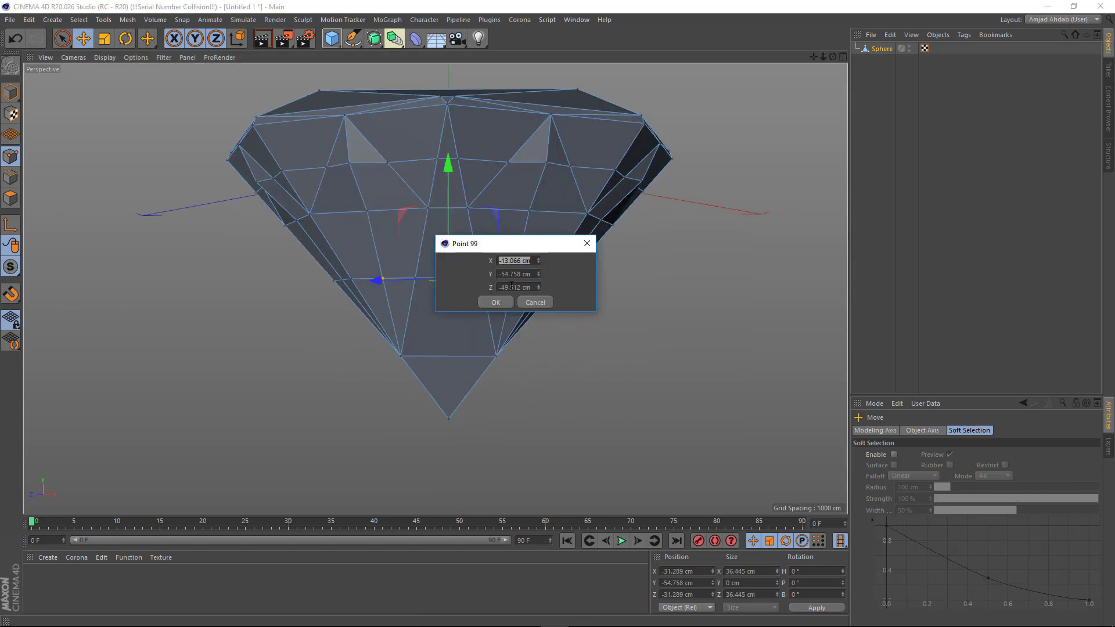
key("Escape")
left_click_drag(512, 279, 400, 280, "alt")
Select the mid-facet vertices on the new lower cut all around and scale them inward to about 95 cm across
middle_click_drag(578, 280, 500, 277, "alt")
scroll(494, 276, "up", 3)
left_click_drag(534, 294, 468, 271, "alt")
left_click(515, 268)
middle_click_drag(614, 293, 402, 259, "alt")
left_click_drag(413, 251, 372, 249, "alt")
left_click(393, 244, "shift")
scroll(393, 246, "up", 2)
left_click_drag(702, 247, 656, 244, "alt")
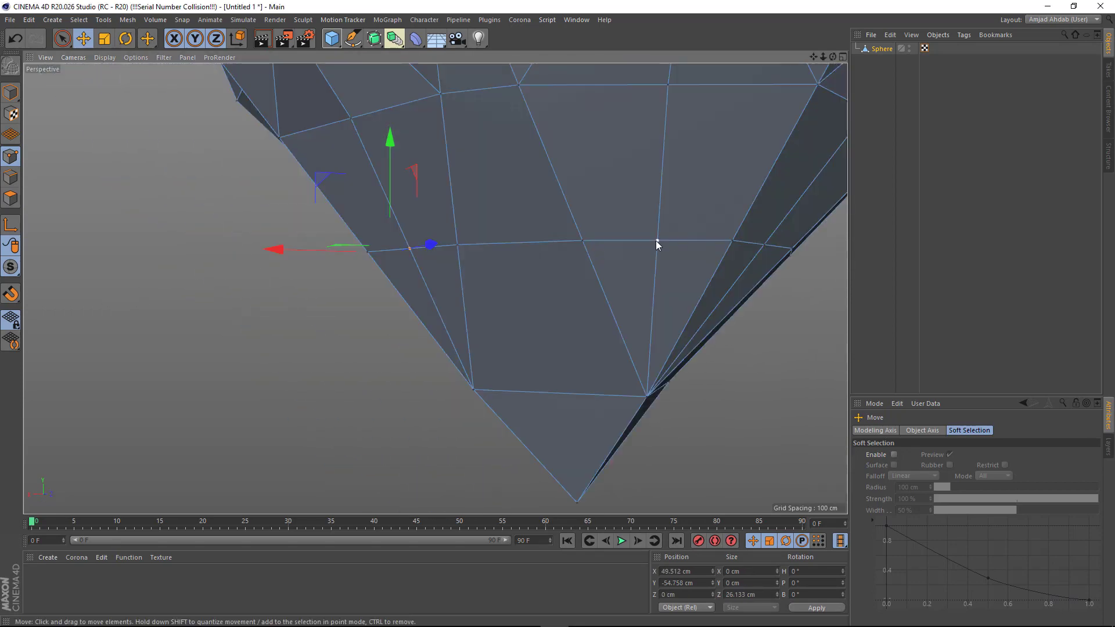
left_click(655, 242, "shift")
left_click(497, 247, "shift")
left_click_drag(570, 254, 418, 256, "alt")
left_click(620, 224, "shift")
left_click_drag(720, 249, 644, 255, "alt")
left_click(657, 261, "shift")
scroll(605, 300, "down", 3)
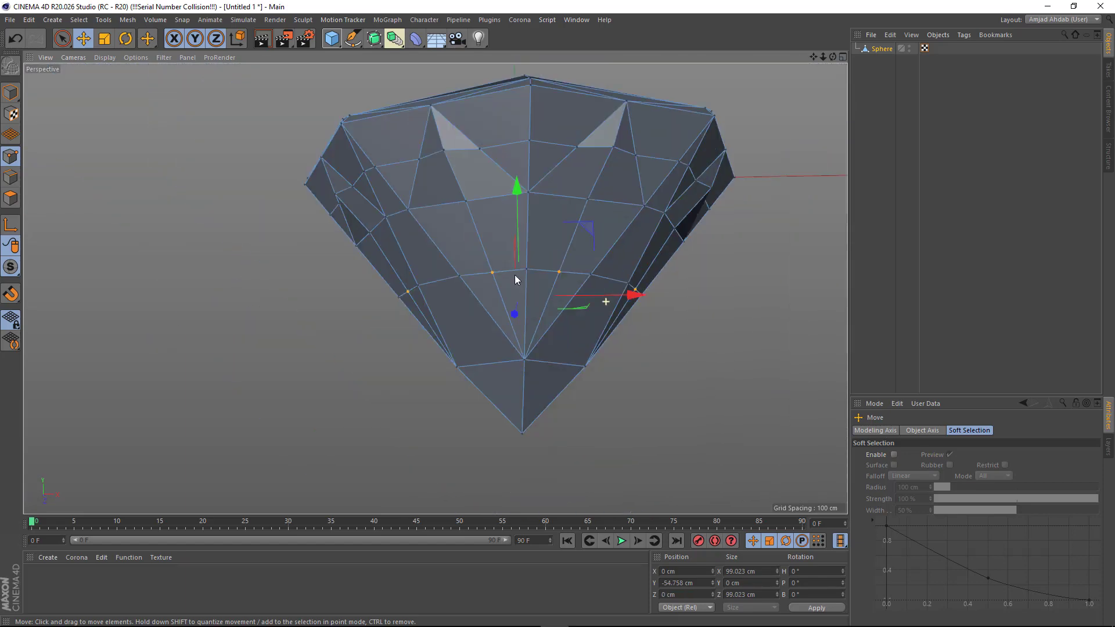
left_click_drag(514, 279, 540, 293, "alt")
key("t")
left_click_drag(645, 333, 629, 329)
left_click_drag(629, 329, 549, 319, "alt")
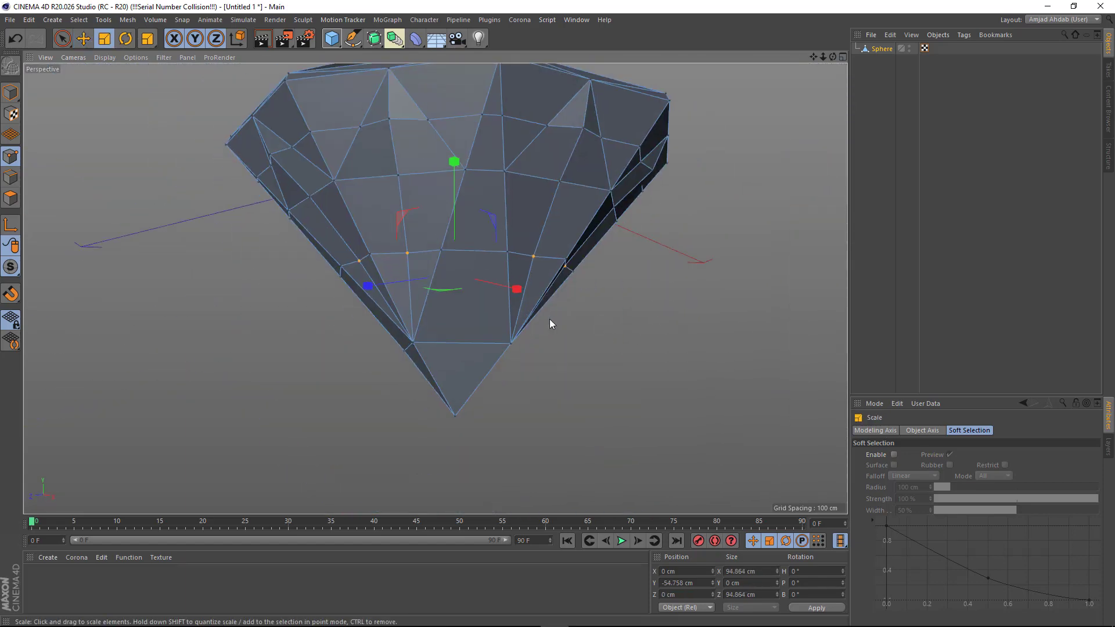
Activate Line Cut with Single Line enabled
middle_click_drag(549, 318, 561, 344, "alt")
key("k")
key("k")
scroll(586, 395, "up", 2)
left_click(948, 466)
left_click_drag(685, 418, 616, 389, "alt")
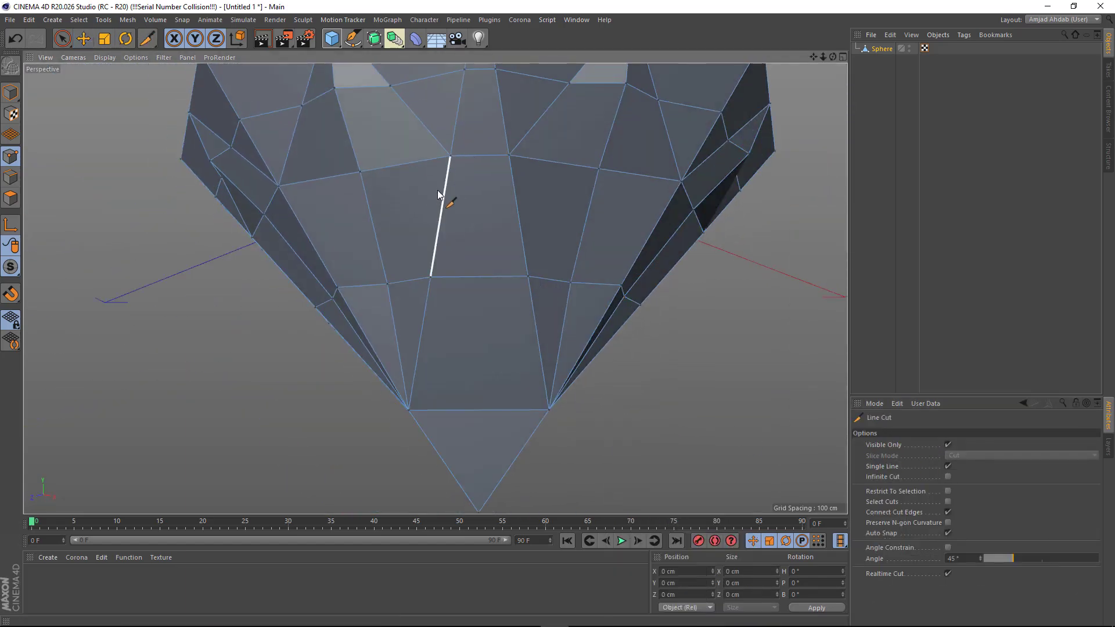
left_click_drag(437, 194, 442, 224, "alt")
middle_click_drag(465, 182, 454, 193, "alt")
Turn on snapping with Mid Point Snap enabled and Polygon Snap disabled
left_click(12, 294)
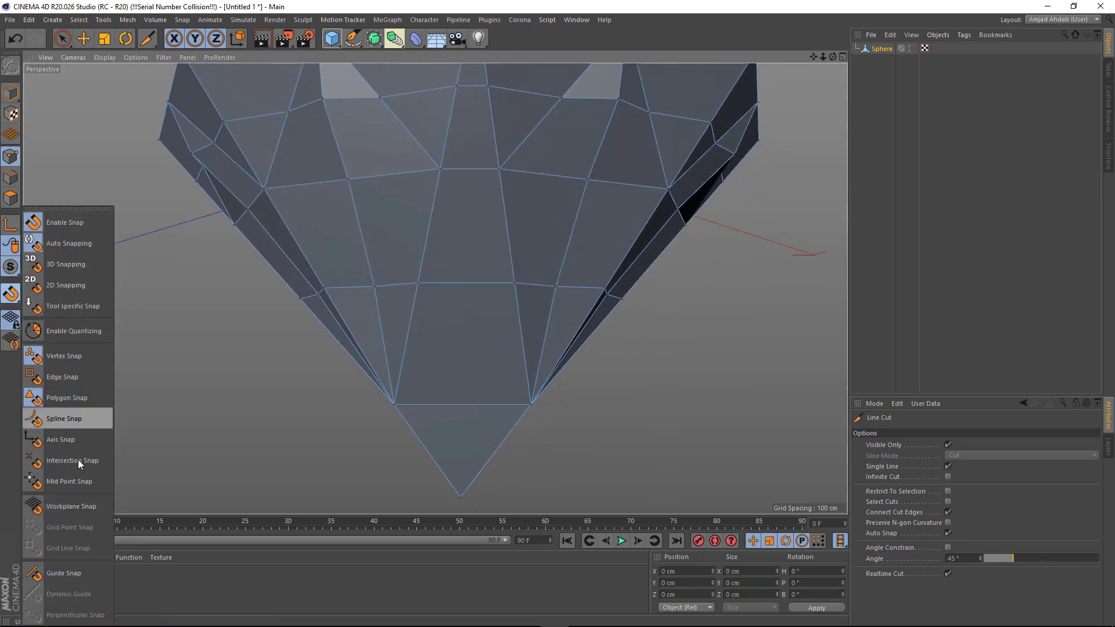
left_click(69, 481)
middle_click_drag(472, 319, 481, 310, "alt")
left_click(11, 294)
left_click(67, 397)
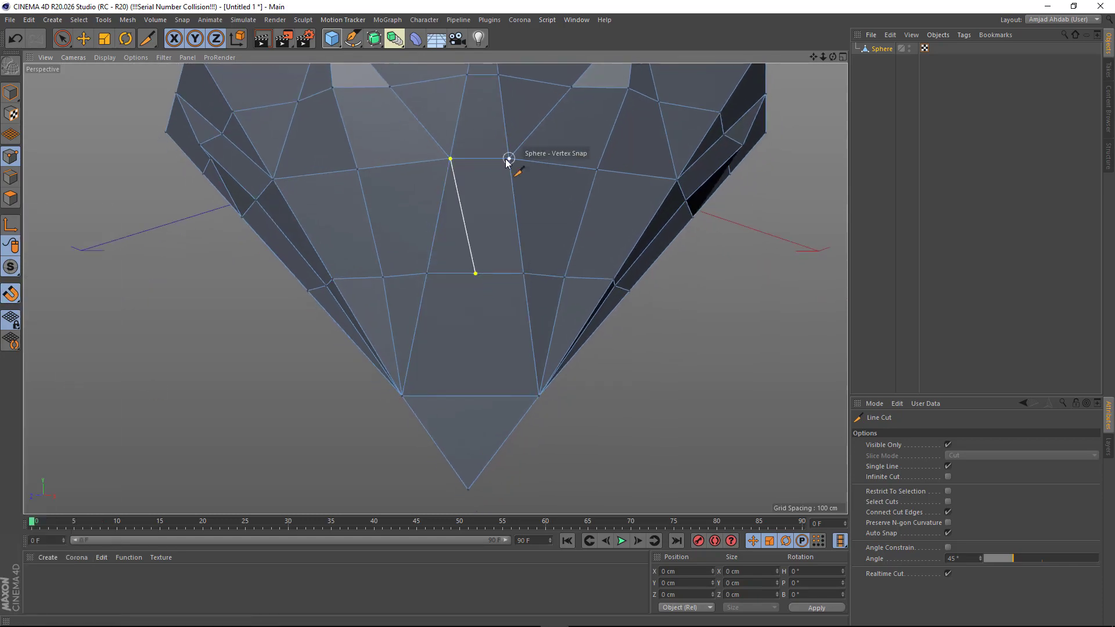
Line-cut V shapes on the narrow lower panels, from both upper corners to the midpoint of each panel's lower edge
left_click(509, 159)
left_click(474, 273)
left_click_drag(547, 273, 564, 197, "alt")
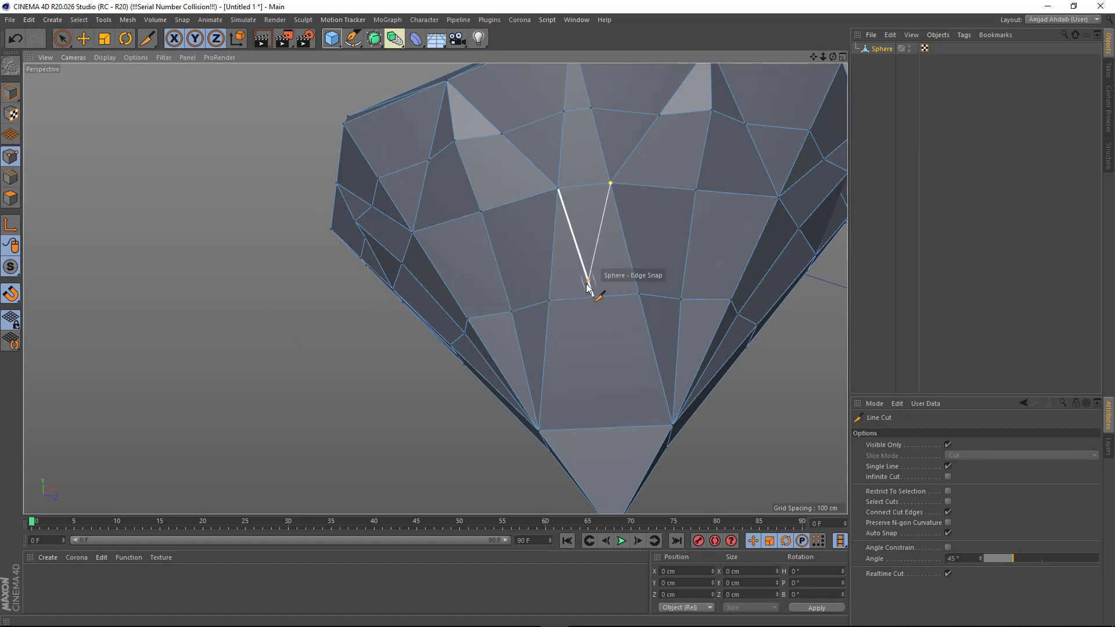
mouse_move(586, 283)
left_mouse_down("alt")
mouse_move(545, 242)
mouse_move(573, 292)
left_mouse_up("alt")
left_click_drag(623, 266, 496, 208, "alt")
left_click(508, 299)
left_click_drag(470, 264, 441, 273, "alt")
left_click_drag(435, 289, 560, 256, "alt")
middle_click_drag(468, 249, 474, 228, "alt")
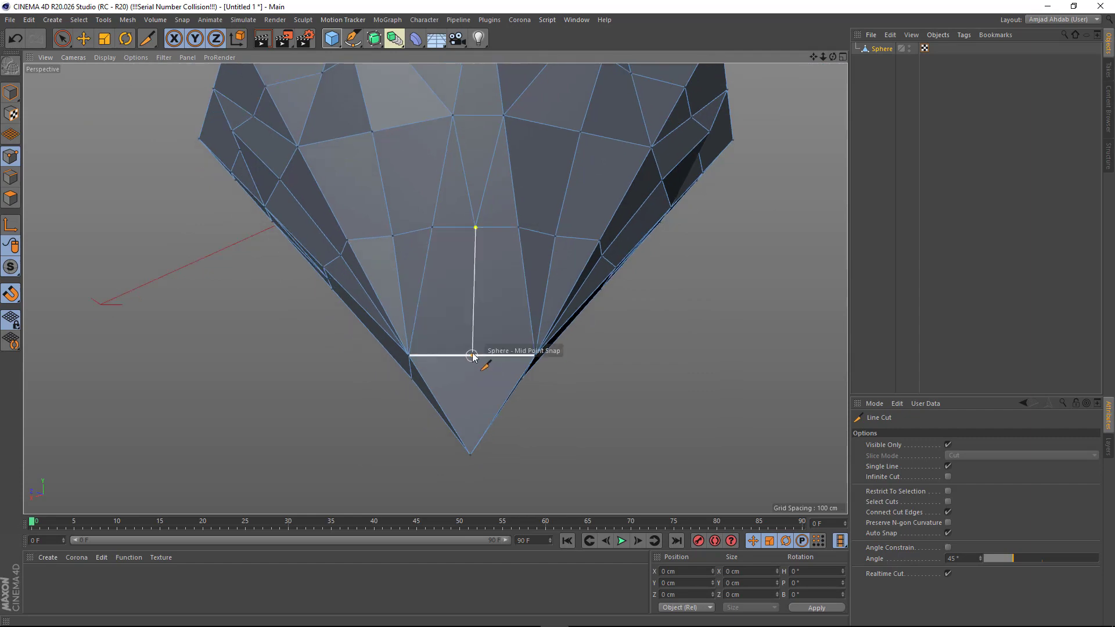
Line-cut one narrow panel vertically from the V's tip through the lower edge's midpoint to the diamond's bottom point
left_click(472, 356)
left_click_drag(472, 355, 438, 347, "alt")
left_click_drag(484, 392, 517, 390, "alt")
key("Escape")
left_click(475, 451)
left_click(486, 354)
key("Escape")
Repeat the vertical line cuts from the V tips down to the bottom point on the other narrow panels
left_click_drag(487, 353, 577, 251, "alt")
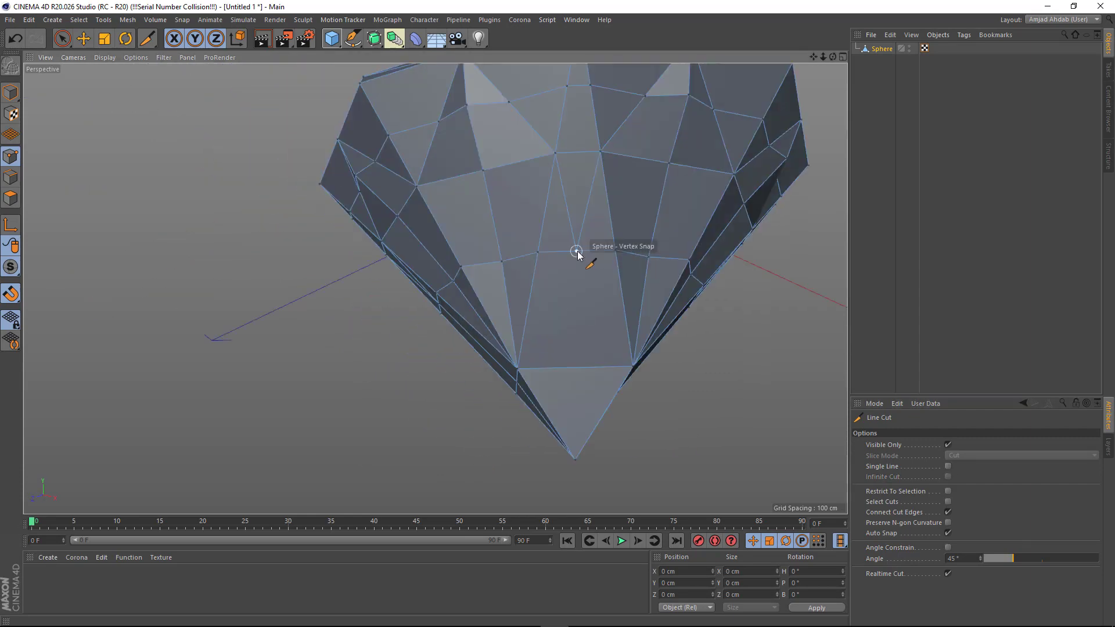
left_click(575, 460)
key("Escape")
left_click_drag(575, 460, 609, 328, "alt")
left_click(562, 226)
left_click(537, 416)
left_click_drag(537, 295, 509, 293, "alt")
left_click(510, 446)
key("Escape")
left_click_drag(511, 446, 465, 251, "alt")
left_click_drag(474, 319, 469, 278, "alt")
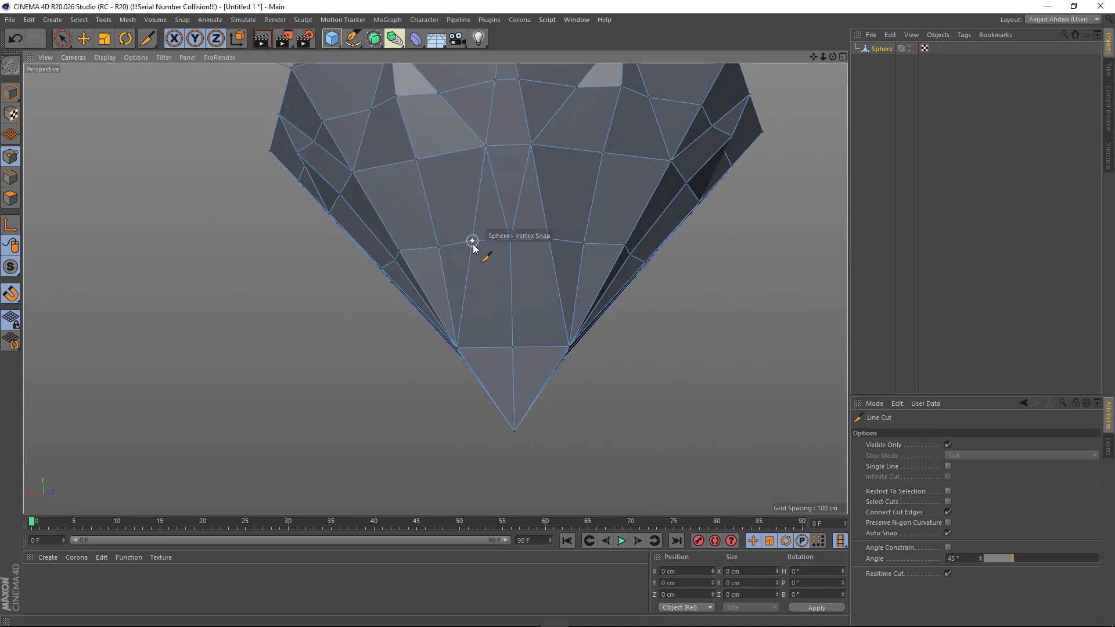
left_click_drag(543, 265, 500, 245, "alt")
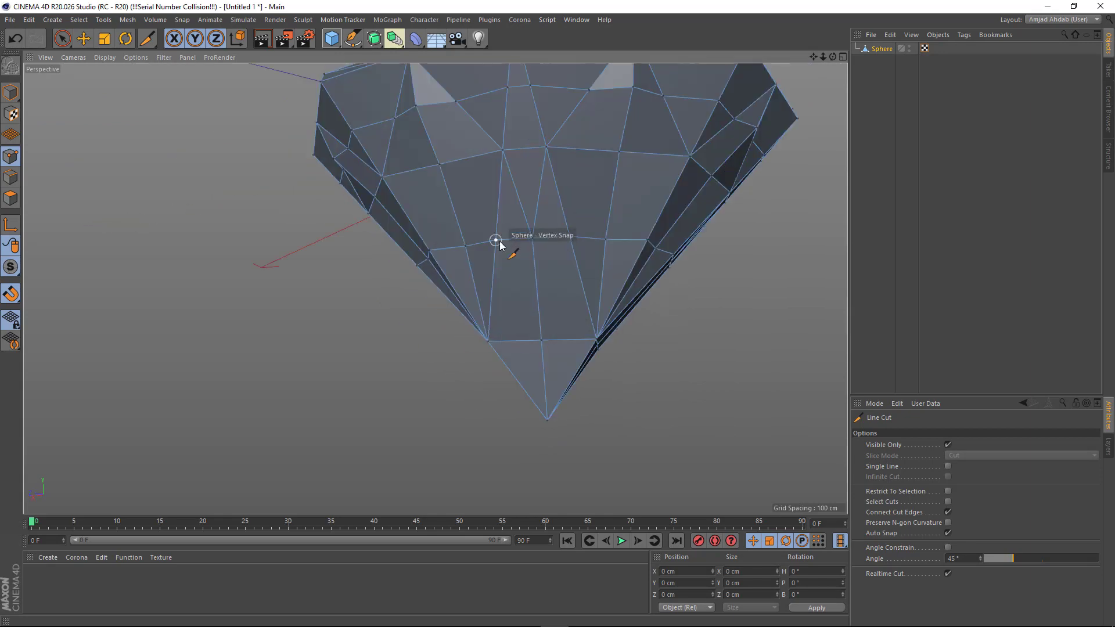
Line-cut V shapes on the panels above the tip, from both upper corners down to the midpoint of each panel's lower edge
left_click(569, 237)
left_click_drag(569, 236, 433, 208, "alt")
key("Escape")
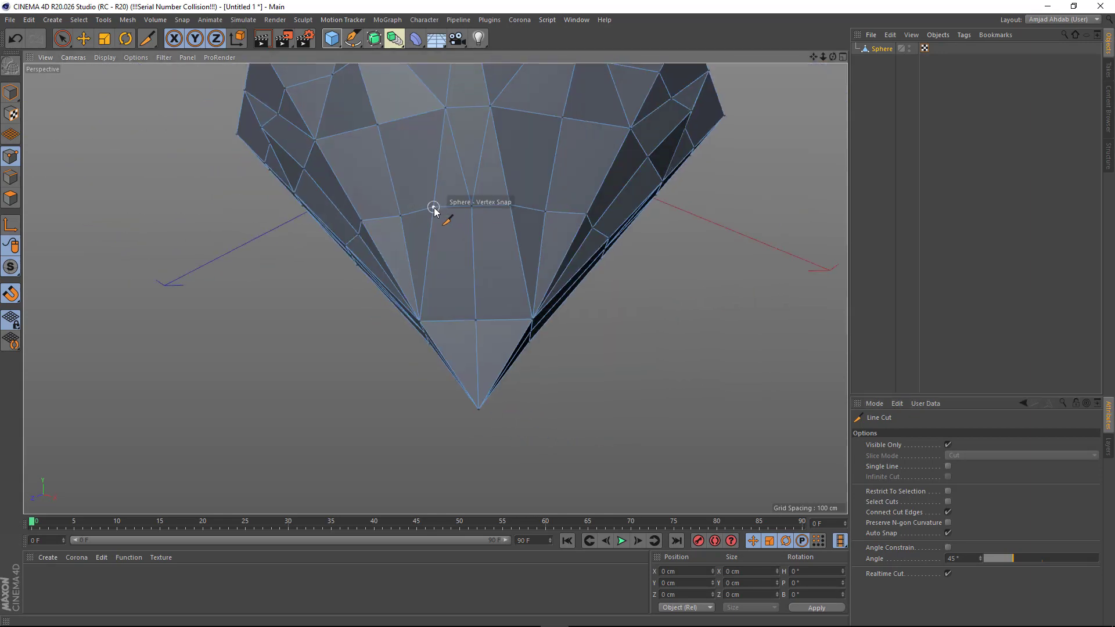
left_click(510, 205)
key("Escape")
left_click_drag(510, 205, 444, 254, "alt")
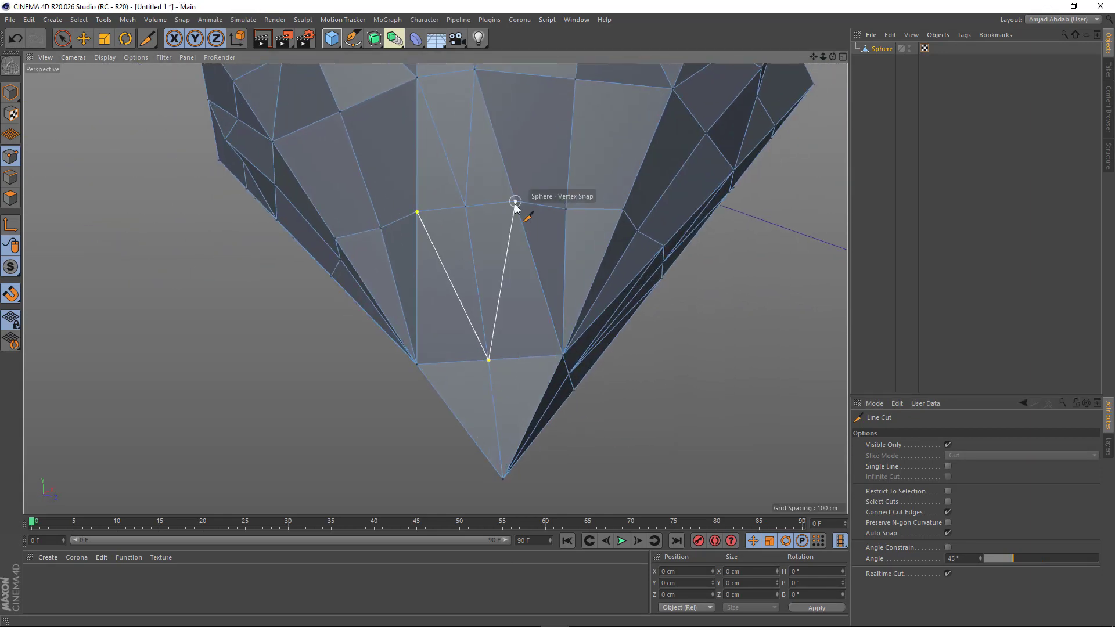
left_click(515, 202)
key("Escape")
left_click_drag(515, 203, 464, 323, "alt")
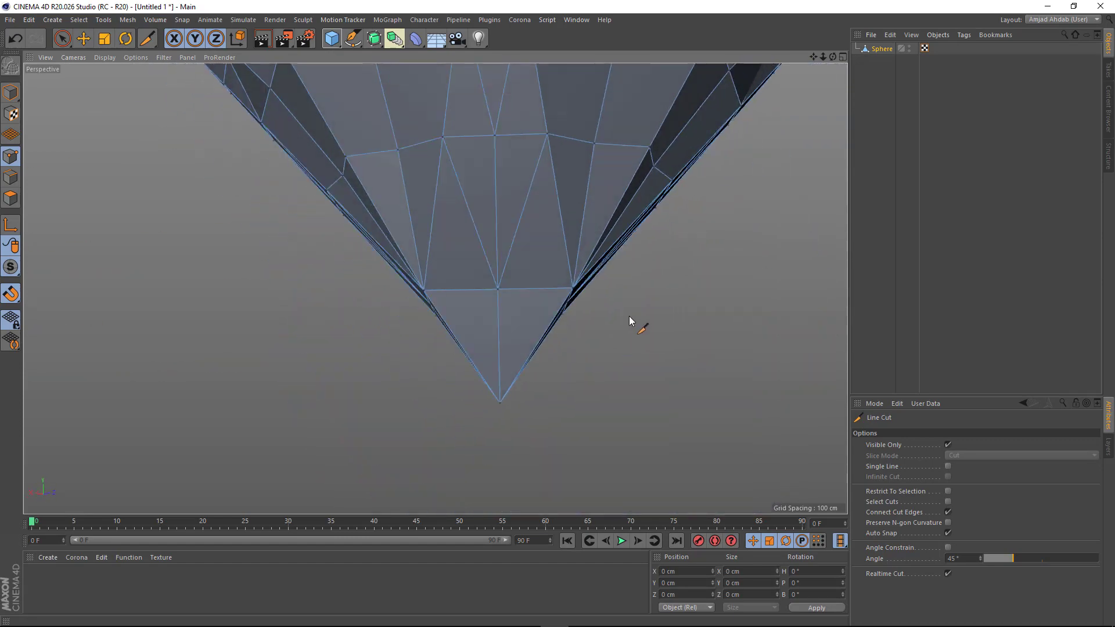
Cut a horizontal edge loop around the diamond's tip, between the bottom point and the ring above it
key("k")
key("j")
left_click_drag(540, 327, 526, 231, "alt")
left_click(518, 366)
Select the four points at the middle of the V-cut panels' upper edges and scale them together
key("e")
left_click(526, 232)
left_click_drag(393, 242, 281, 254, "alt")
left_click(280, 255, "shift")
left_click_drag(396, 266, 466, 262, "alt")
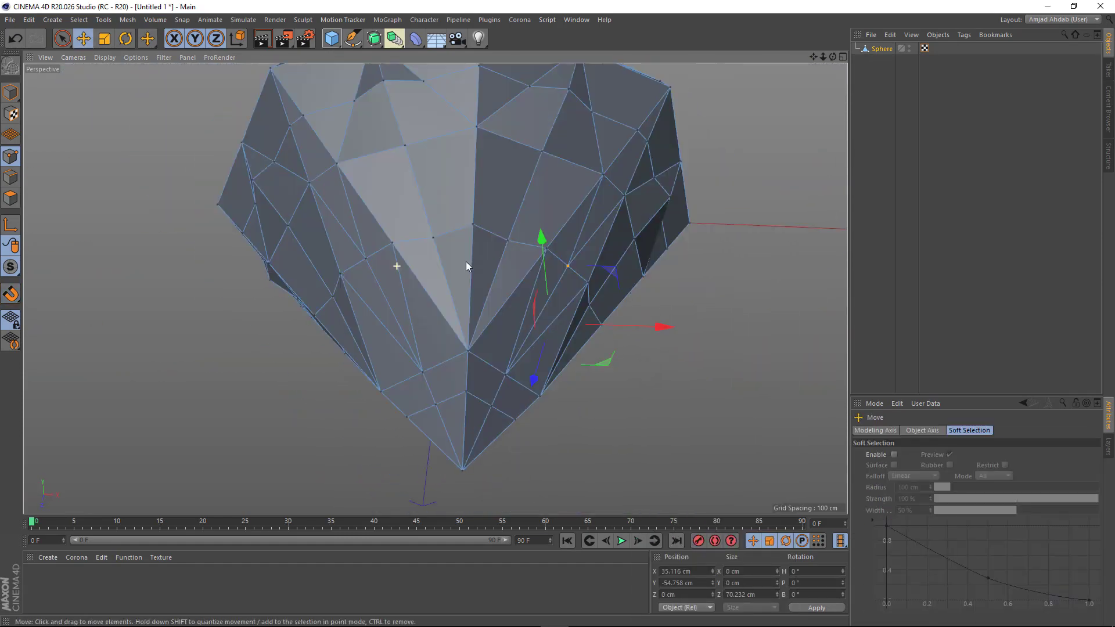
left_click(366, 259, "shift")
left_click_drag(356, 291, 505, 273, "alt")
left_click_drag(435, 288, 393, 313, "alt")
left_click(317, 289, "shift")
left_click_drag(472, 325, 448, 221, "alt")
middle_click_drag(520, 372, 521, 281, "alt")
key("t")
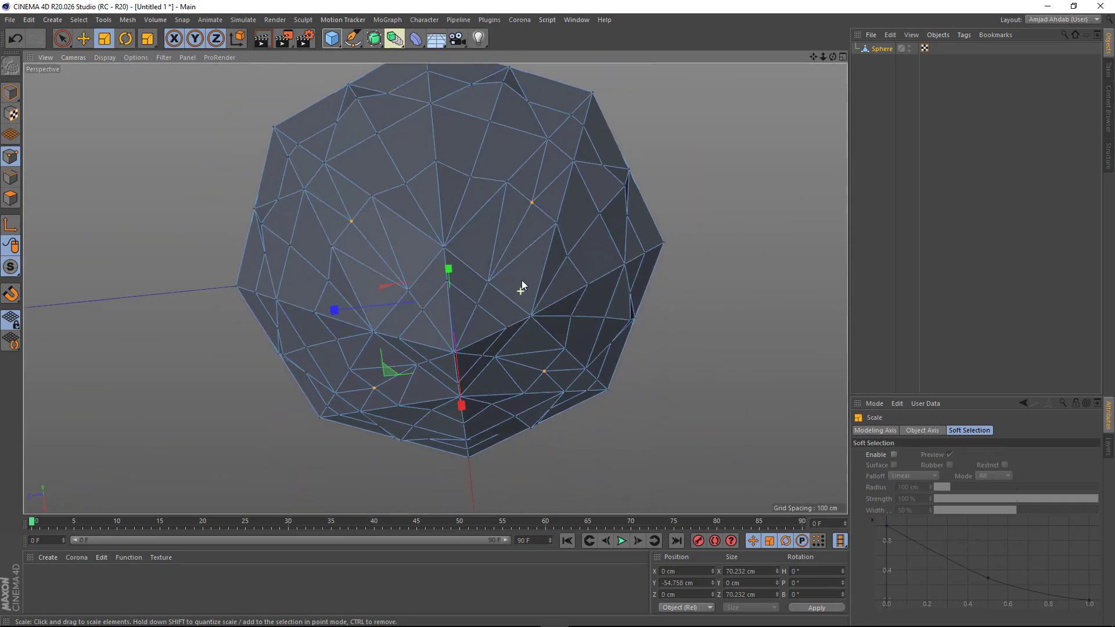
left_click_drag(521, 280, 607, 295, "alt")
Line-cut a V on the tip, from two neighbouring ring midpoints down to the corner point of the tip loop between them
mouse_move(495, 268)
left_mouse_down("alt")
mouse_move(553, 187)
mouse_move(476, 271)
left_mouse_up("alt")
scroll(475, 270, "up", 5)
left_click_drag(505, 320, 448, 340, "alt")
key("k")
key("k")
left_click(445, 260)
left_click(521, 310)
left_click_drag(535, 298, 406, 308, "alt")
left_click(588, 265)
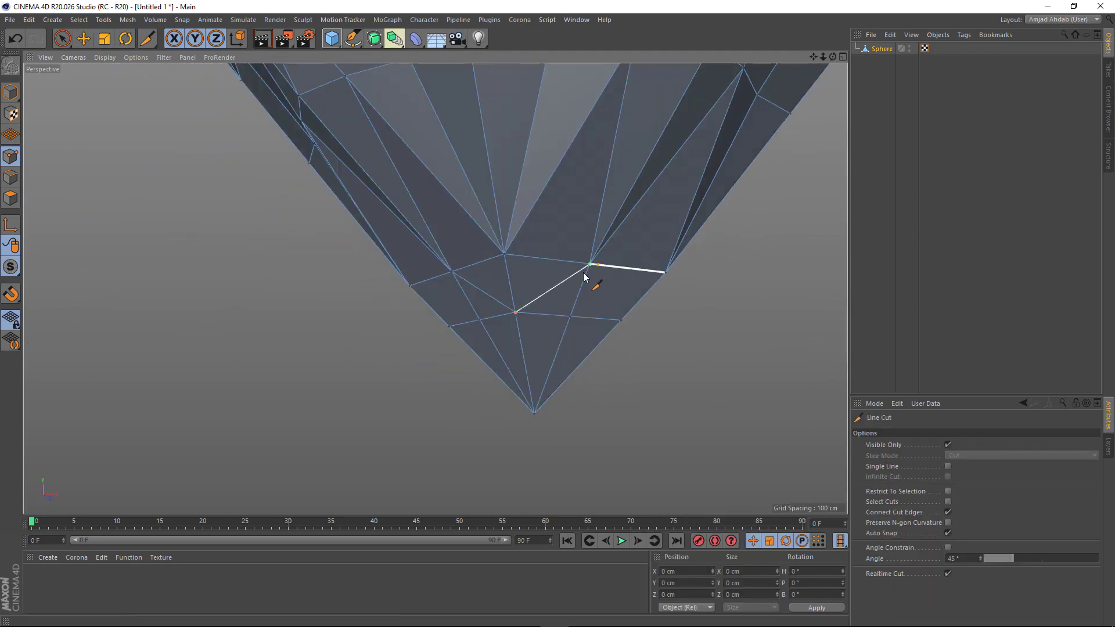
Repeat the V line cuts between the ring midpoints and the tip loop's corner points around the rest of the tip
left_click_drag(584, 274, 451, 309, "alt")
middle_click_drag(450, 308, 608, 335, "alt")
left_click(611, 332)
left_click_drag(611, 332, 557, 308, "alt")
left_click(547, 284)
left_click(602, 328)
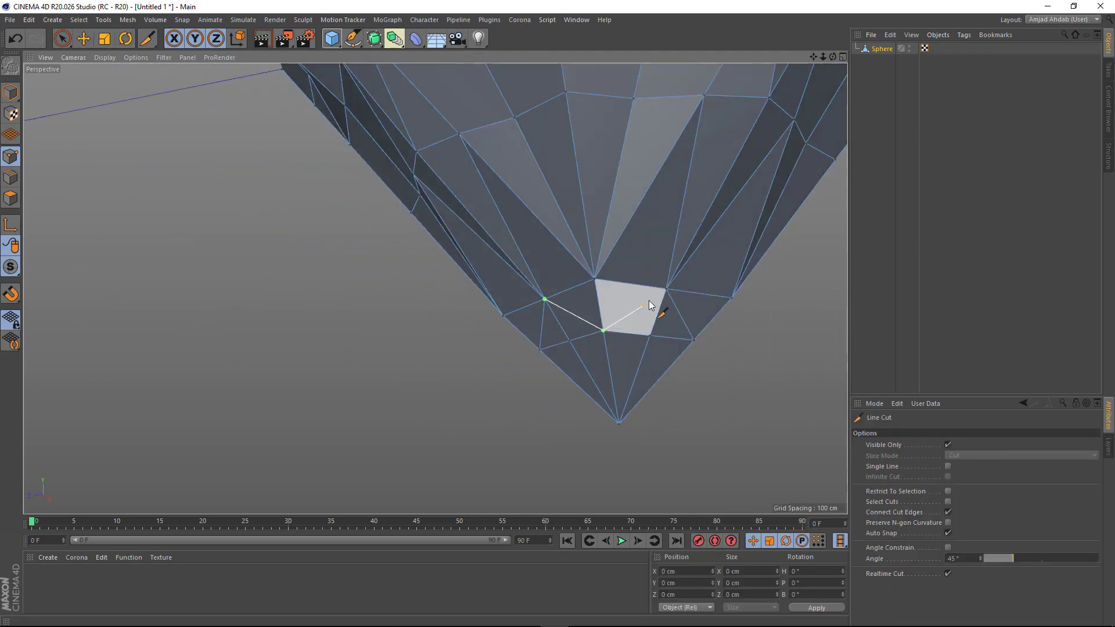
left_click(664, 288)
left_click_drag(649, 300, 537, 319, "alt")
left_click(605, 326)
Select the tip-loop points directly below the ring midpoints, move them down and scale them slightly inward
left_click_drag(453, 308, 442, 317, "alt")
key("e")
left_click(445, 315)
left_click(517, 315, "shift")
left_click_drag(574, 330, 534, 302, "alt")
left_click(549, 315, "shift")
left_click_drag(497, 227, 496, 267)
left_click_drag(517, 310, 597, 348, "alt")
key("t")
left_click_drag(597, 348, 581, 348)
Select the four midpoints of the ring above the tip and scale them outward
left_click_drag(580, 348, 656, 322, "alt")
left_click_drag(656, 323, 531, 318, "alt")
scroll(530, 319, "up", 2)
left_click(453, 298)
left_click_drag(453, 298, 656, 378, "alt")
left_click(580, 304, "shift")
left_click(706, 325, "shift")
left_click(558, 317, "shift")
left_click_drag(570, 360, 537, 328, "alt")
left_click_drag(676, 369, 749, 366)
Lower the four ring midpoints to about Y -85 cm and scale them to about 38.7 cm in X and Z
key("e")
left_click_drag(512, 221, 515, 271)
key("t")
left_click_drag(702, 360, 674, 359)
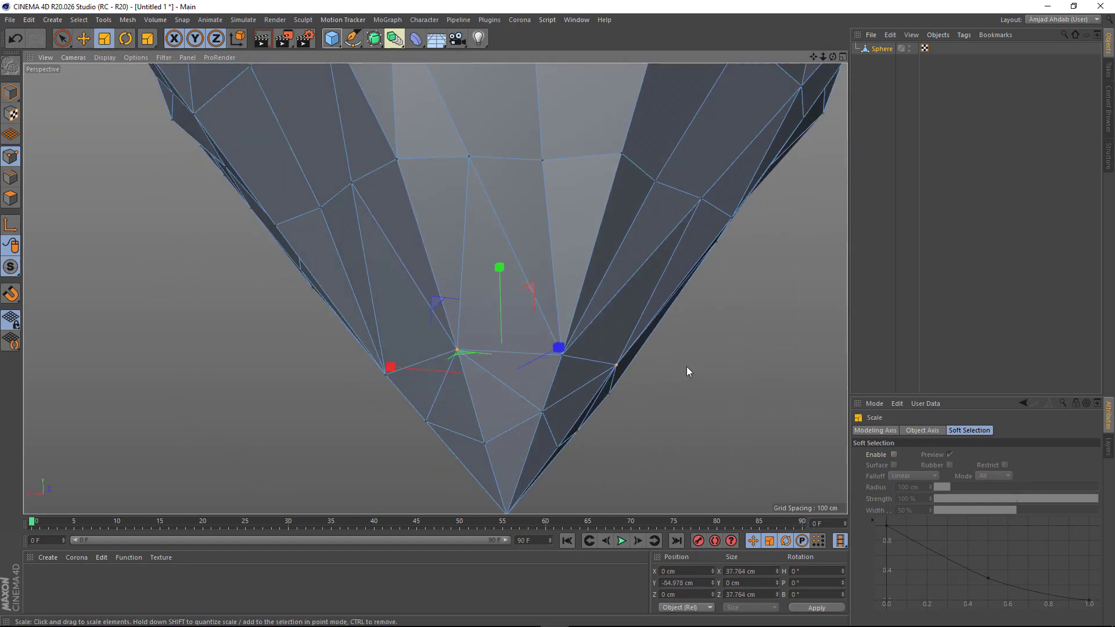
middle_click(686, 372)
left_click_drag(736, 430, 745, 431)
middle_click(428, 278)
Select the four triangular polygons of the diamond's top cap and subdivide them
left_click_drag(461, 284, 611, 386, "alt")
scroll(541, 357, "down", 3)
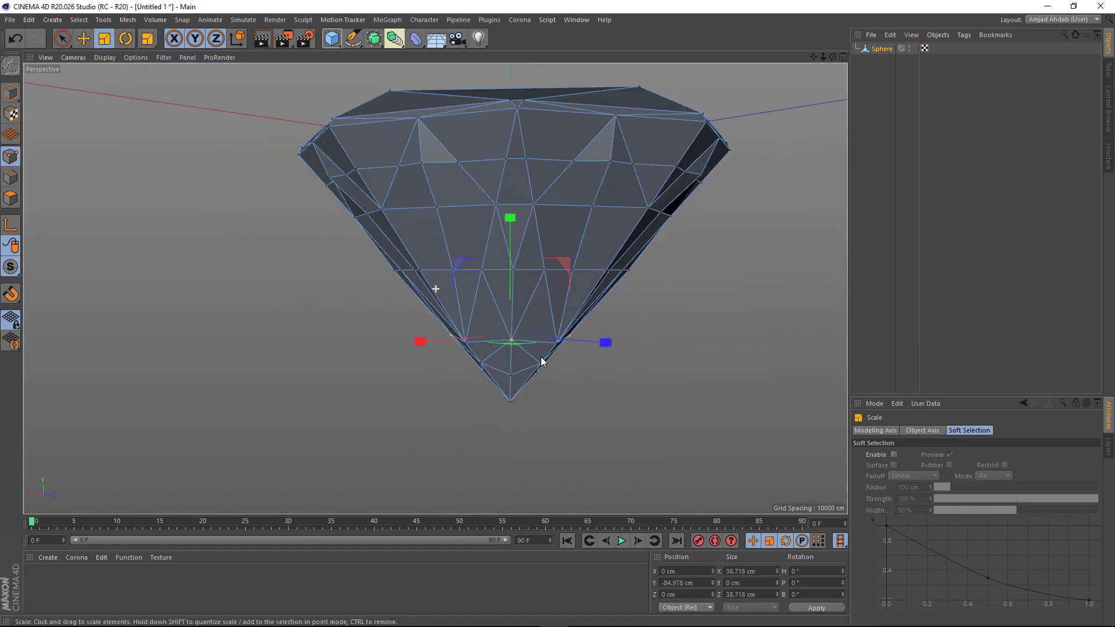
left_click(665, 387)
mouse_move(541, 357)
left_mouse_down("alt")
mouse_move(553, 362)
mouse_move(340, 326)
mouse_move(452, 257)
mouse_move(443, 304)
mouse_move(465, 294)
mouse_move(562, 296)
left_mouse_up("alt")
scroll(459, 304, "down", 2)
left_click(488, 224)
left_click(442, 219, "shift")
left_click(403, 256, "shift")
left_click(474, 290, "shift")
right_click(489, 302)
left_click(513, 570)
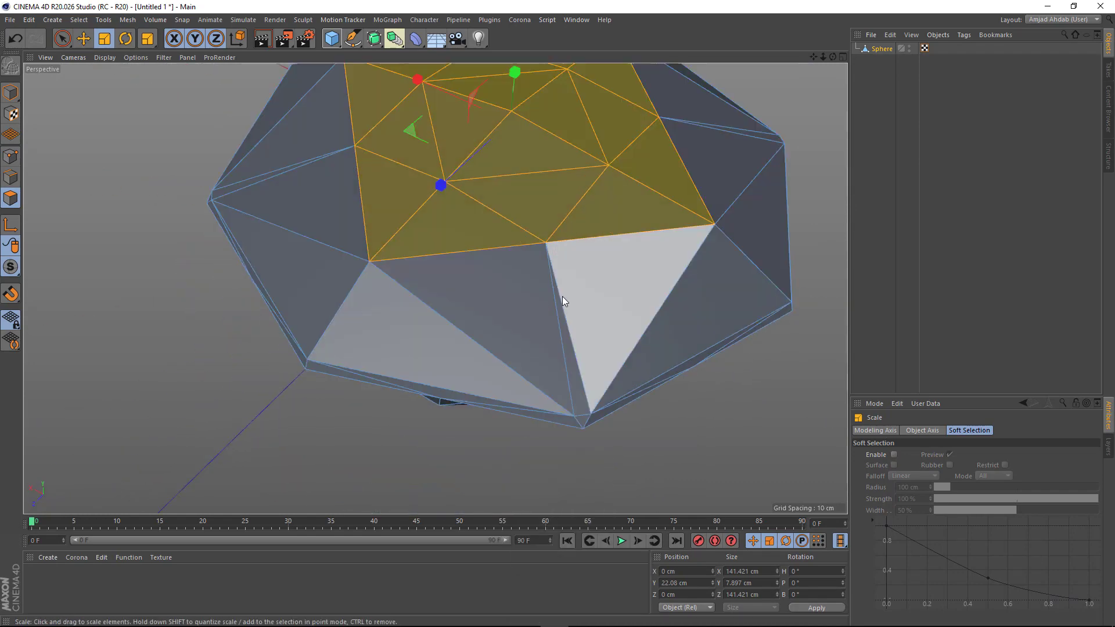
left_click(650, 406)
left_click_drag(627, 401, 552, 406, "alt")
Select the four midpoints of the top cap's outer edges, lock the Y axis and scale them outward to about 89.2 cm in X and Z
left_click(10, 156)
middle_click_drag(326, 173, 368, 274, "alt")
left_click(368, 276, "shift")
left_click(511, 153, "shift")
left_click(674, 283, "shift")
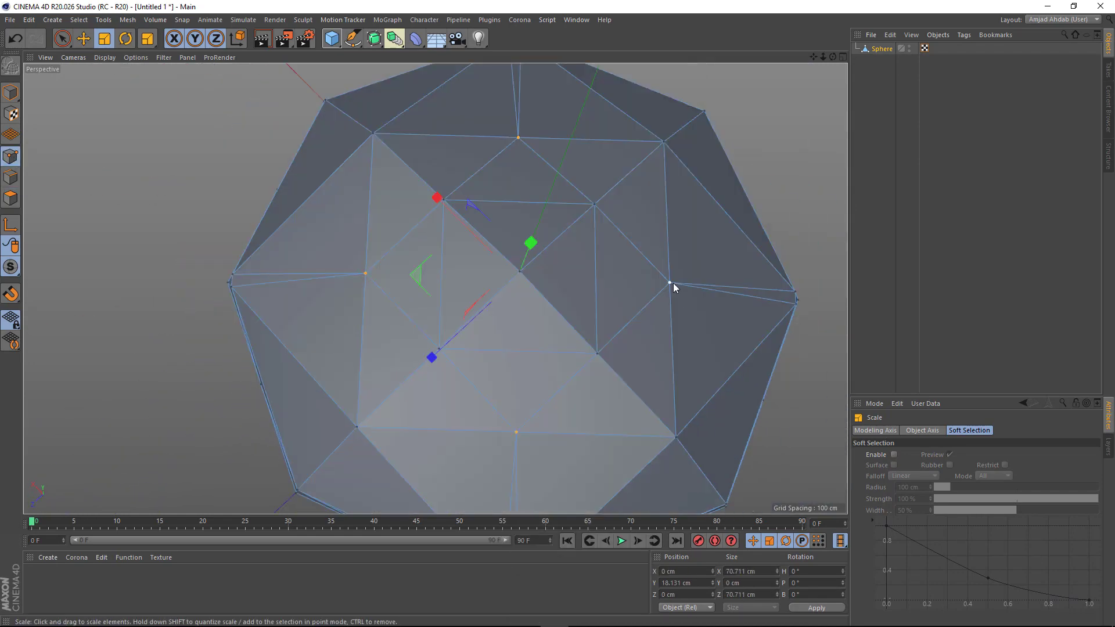
middle_click_drag(753, 392, 678, 414, "alt")
left_click_drag(678, 414, 668, 325, "alt")
left_click(198, 40)
left_click_drag(749, 383, 755, 342, "alt")
left_click_drag(758, 342, 841, 342)
left_click_drag(465, 306, 462, 227, "alt")
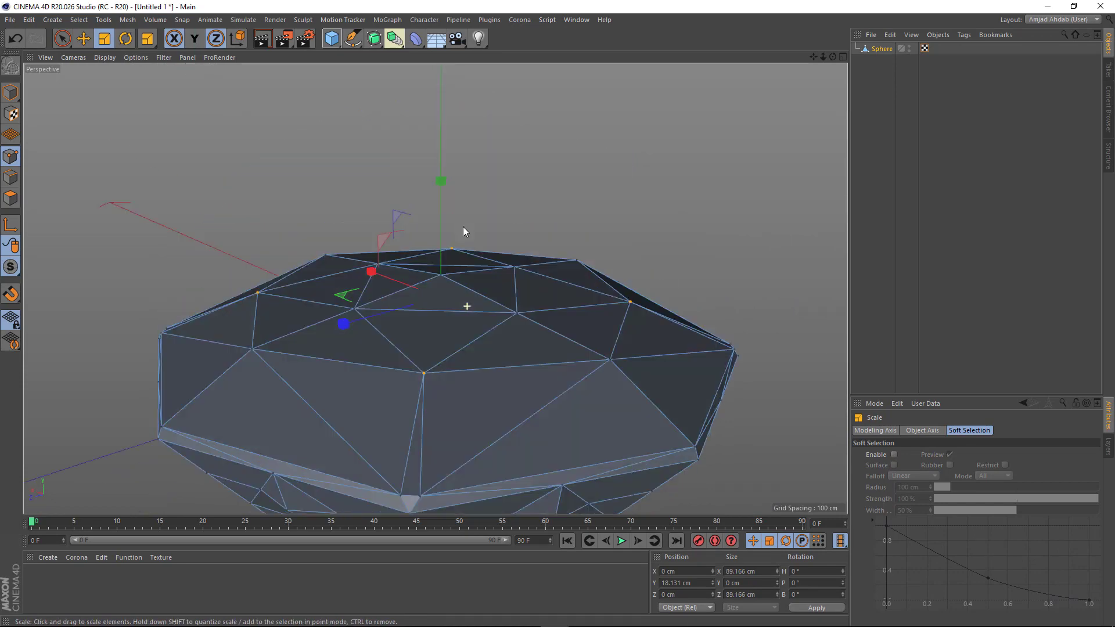
Move the four cap edge midpoints down slightly to a height of about 17.9 cm
left_click_drag(489, 291, 488, 244, "alt")
key("e")
left_click_drag(439, 224, 438, 223)
left_click_drag(435, 288, 419, 311, "alt")
left_click_drag(441, 204, 441, 200)
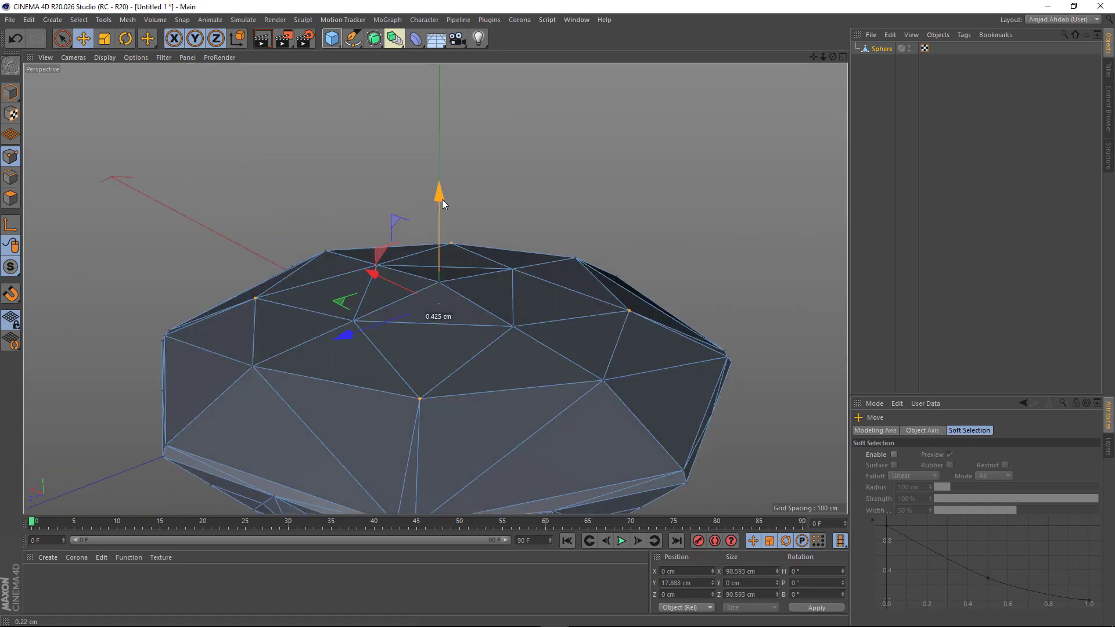
Add the top cap's four corner points to the point selection
left_click(602, 378, "shift")
left_click(259, 375, "shift")
left_click_drag(261, 374, 262, 450, "alt")
left_click(323, 177, "shift")
left_click(584, 192, "shift")
left_click_drag(493, 290, 441, 186, "alt")
left_click_drag(461, 289, 486, 327, "alt")
left_click(567, 339)
left_click_drag(567, 338, 499, 317, "alt")
Select four points around the diamond's crown and scale them outward in X and Z
left_click_drag(421, 340, 587, 285, "alt")
left_click(358, 371)
left_click(464, 333, "shift")
left_click(727, 242, "shift")
left_click_drag(726, 242, 333, 319, "alt")
left_click(430, 305, "shift")
left_click_drag(567, 321, 504, 323, "alt")
scroll(503, 324, "down", 3)
key("t")
scroll(504, 323, "up", 1)
left_click_drag(710, 365, 749, 367)
mouse_move(654, 349)
left_mouse_down("alt")
mouse_move(664, 309)
mouse_move(643, 351)
mouse_move(653, 353)
left_mouse_up("alt")
left_click(662, 354)
Switch to object mode and examine the faceted shape of the whole diamond from several angles
left_click_drag(638, 302, 523, 284, "alt")
key("Return")
left_click_drag(450, 234, 389, 240, "alt")
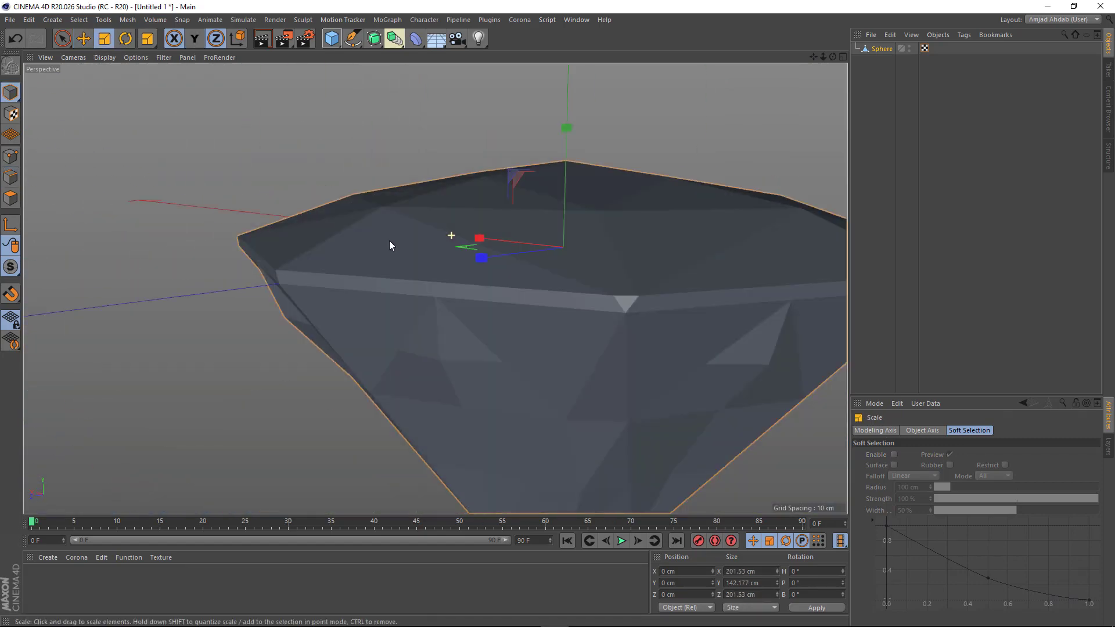
scroll(389, 240, "down", 4)
left_click_drag(436, 288, 485, 247, "alt")
left_click_drag(376, 324, 381, 222, "alt")
left_click_drag(485, 254, 500, 316, "alt")
scroll(500, 316, "down", 3)
left_click(493, 372)
Select the diagonal edges of the narrow girdle band all the way around the diamond and remove them from the mesh
left_click_drag(420, 283, 570, 386, "alt")
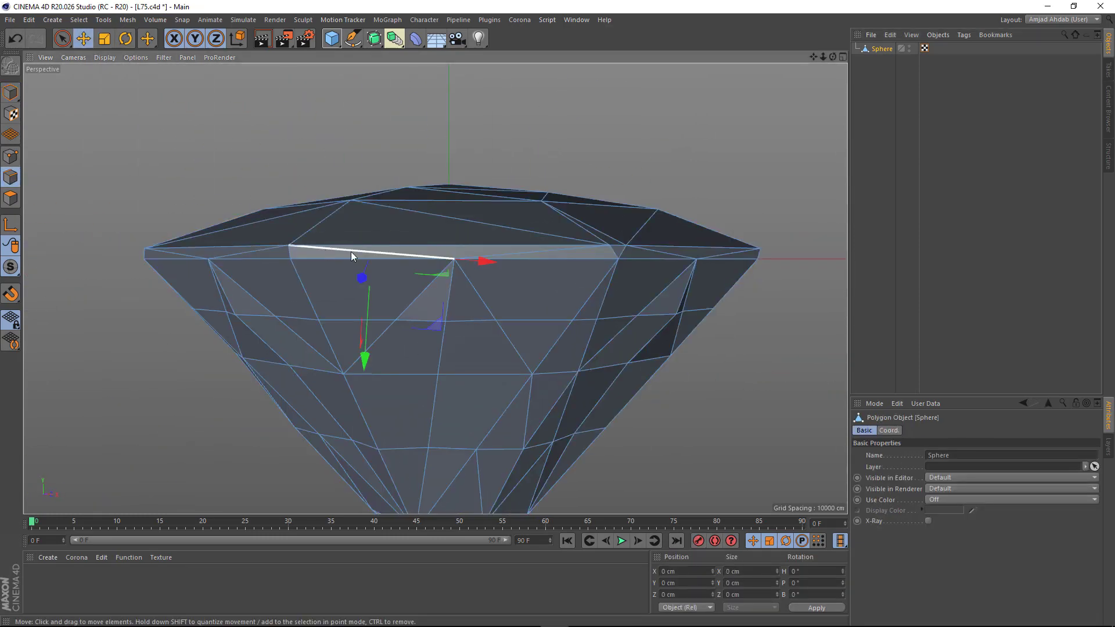
left_click(730, 252, "shift")
left_click_drag(290, 270, 458, 273, "alt")
left_click(465, 281, "shift")
left_click(330, 275, "shift")
left_click_drag(145, 278, 441, 290, "alt")
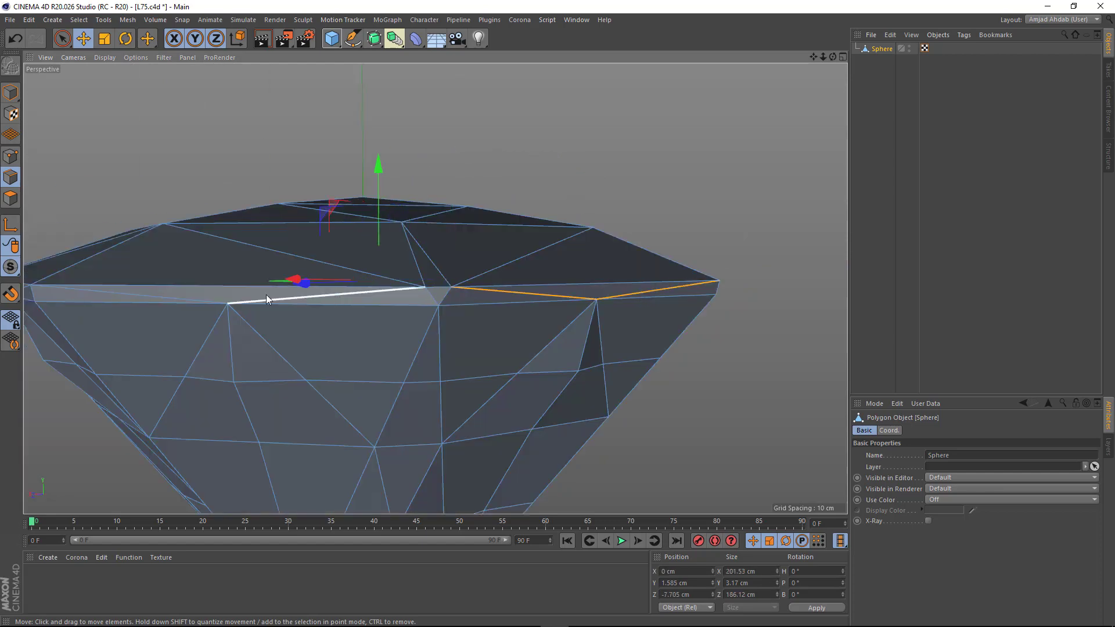
left_click(266, 297, "shift")
left_click_drag(266, 295, 542, 295, "alt")
left_click(348, 294, "shift")
left_click_drag(348, 295, 480, 304, "alt")
left_click(473, 291, "shift")
left_click_drag(406, 293, 576, 199, "alt")
right_click(576, 199)
left_click(604, 349)
Add a Bevel deformer as a child of the Sphere object
left_click_drag(546, 273, 494, 300, "alt")
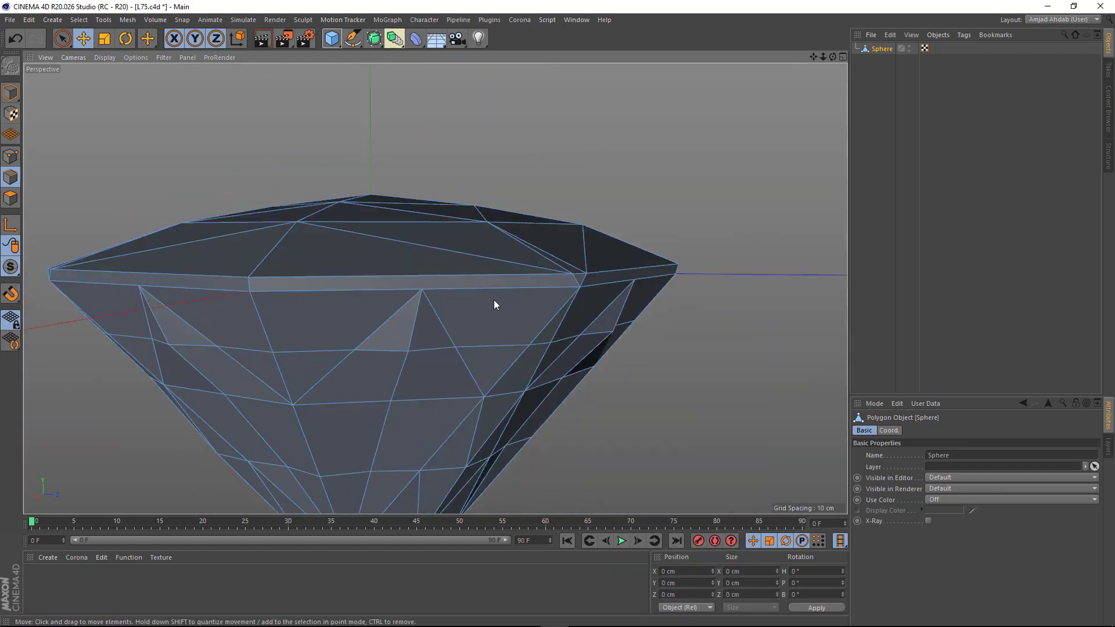
left_click_drag(416, 39, 465, 203)
left_click(464, 203, "shift")
left_click_drag(615, 255, 548, 296, "alt")
Set the diamond's Bevel deformer to the Proportional offset mode with a 2% offset and 2 subdivisions
left_click(953, 533)
left_click(933, 567)
left_click_drag(944, 545, 884, 532)
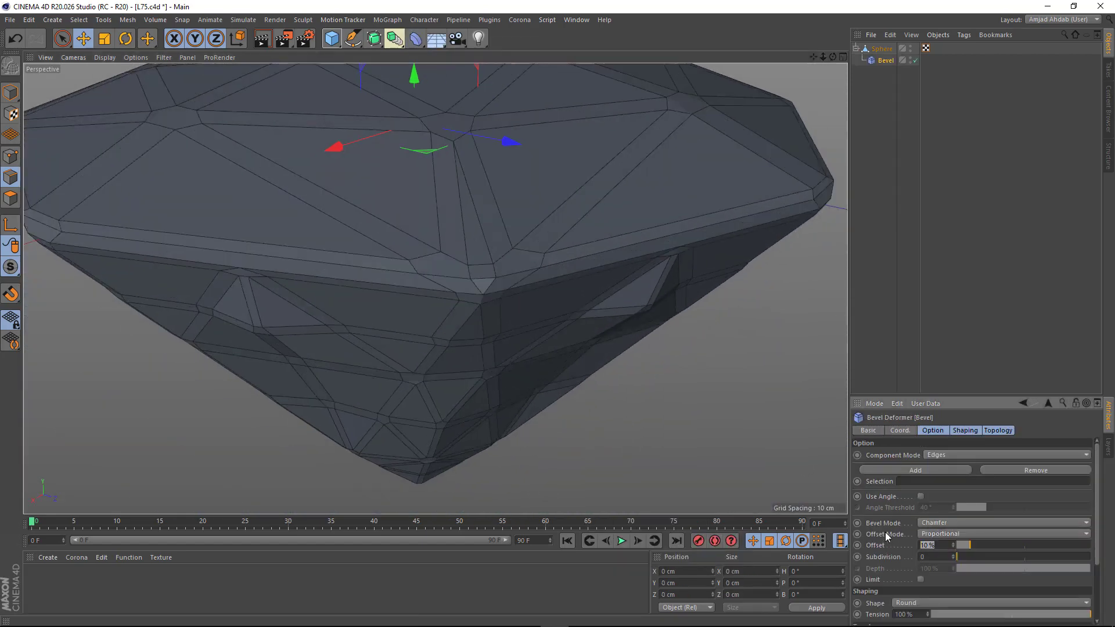
type("1")
left_click_drag(534, 305, 470, 348, "alt")
left_click(952, 555)
left_click_drag(944, 545, 905, 545)
type("2")
scroll(575, 361, "down", 4)
left_click_drag(576, 394, 679, 220, "alt")
scroll(678, 221, "up", 4)
left_click_drag(447, 244, 392, 327, "alt")
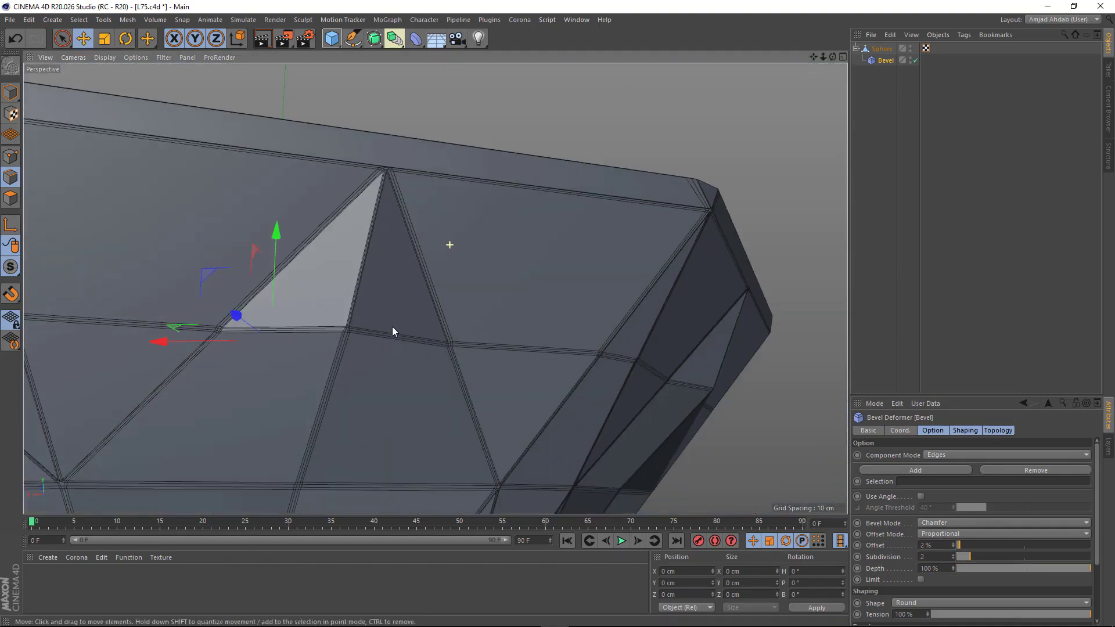
Show the viewport shaded without wireframe lines and return to model mode with nothing selected
scroll(392, 327, "down", 5)
left_click(105, 57)
left_click(121, 73)
left_click_drag(359, 266, 359, 232, "alt")
left_click(11, 92)
left_click(191, 174)
Compare the diamond with its bevel off and on, and examine its facets from below and from the side
left_click_drag(428, 329, 454, 318, "alt")
right_click_drag(455, 317, 551, 290, "alt")
left_click(915, 60)
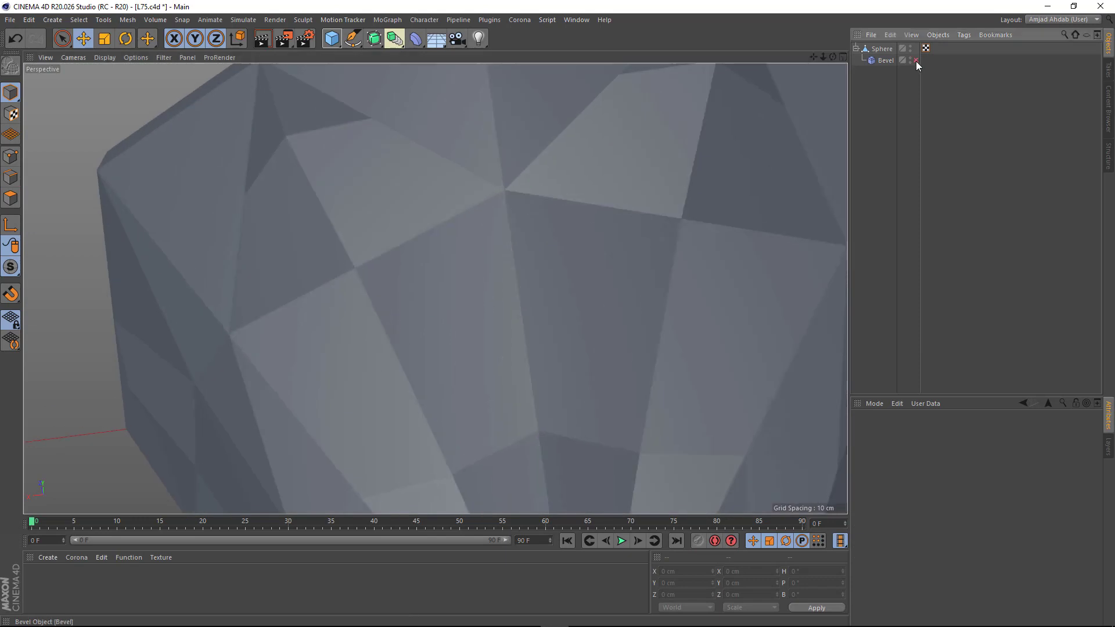
left_click(915, 60)
scroll(408, 296, "down", 4)
left_click_drag(409, 297, 426, 382, "alt")
left_click_drag(456, 313, 513, 197, "alt")
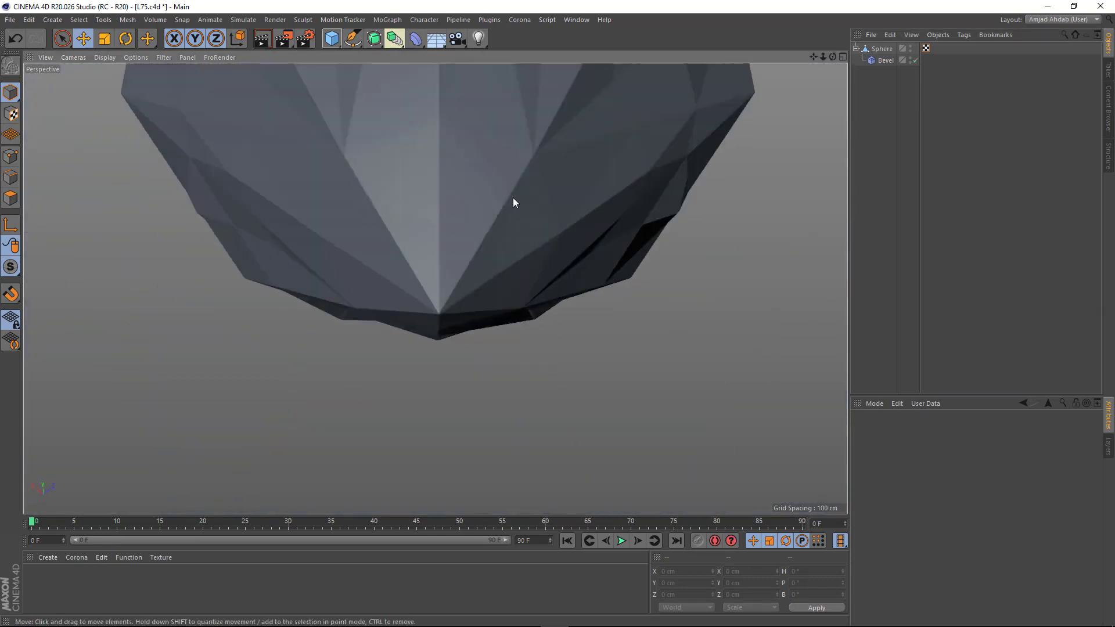
left_click_drag(493, 274, 820, 189, "alt")
scroll(493, 344, "down", 5)
left_click_drag(511, 407, 451, 218, "alt")
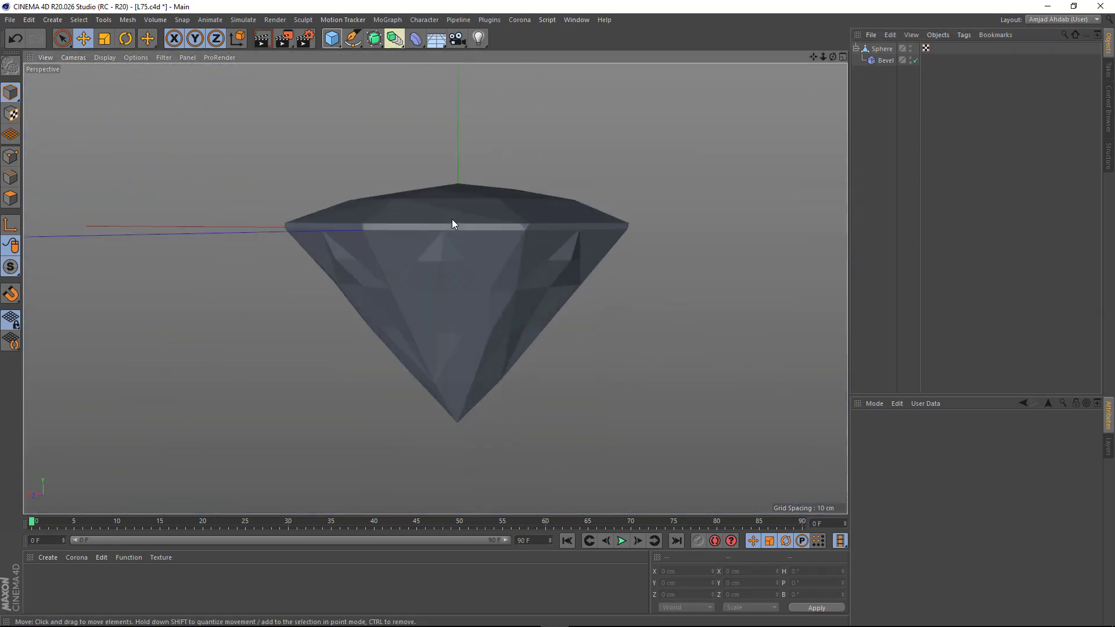
Select the diamond and move it along the X axis away from the origin
left_click(879, 51)
left_click_drag(465, 174, 342, 265, "alt")
middle_click_drag(342, 265, 374, 413, "alt")
left_click_drag(386, 313, 693, 328)
left_click_drag(435, 289, 420, 223, "alt")
Add a Platonic primitive shaped as a dodecahedron, make it editable, and show the viewport shaded with lines
left_click_drag(332, 38, 432, 116)
mouse_move(422, 281)
left_mouse_down("alt")
mouse_move(415, 248)
mouse_move(404, 311)
left_mouse_up("alt")
left_click(917, 478)
left_click(913, 523)
left_click(104, 57)
left_click(117, 82)
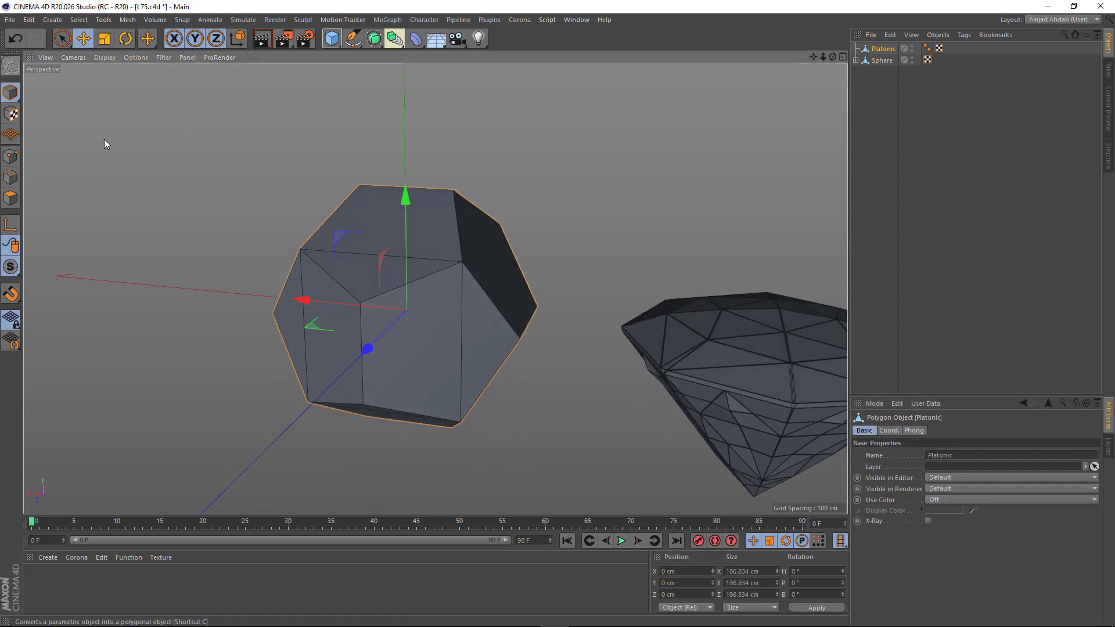
Select the extra edges splitting the first pentagonal faces of the dodecahedron and dissolve them
scroll(105, 139, "up", 2)
left_click_drag(284, 302, 426, 454, "alt")
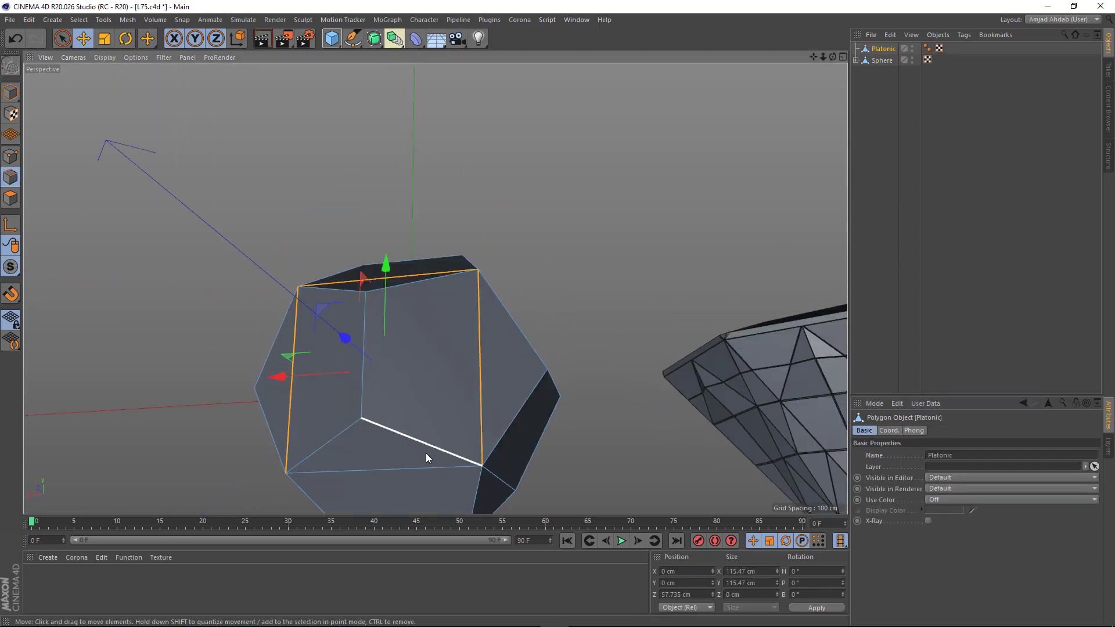
left_click_drag(432, 406, 553, 295, "alt")
left_click_drag(559, 401, 407, 227, "alt")
key("m")
key("n")
Dissolve the remaining extra edges on the other sides of the dodecahedron so every face is a clean pentagon
left_click_drag(416, 435, 459, 273, "alt")
left_click(457, 255)
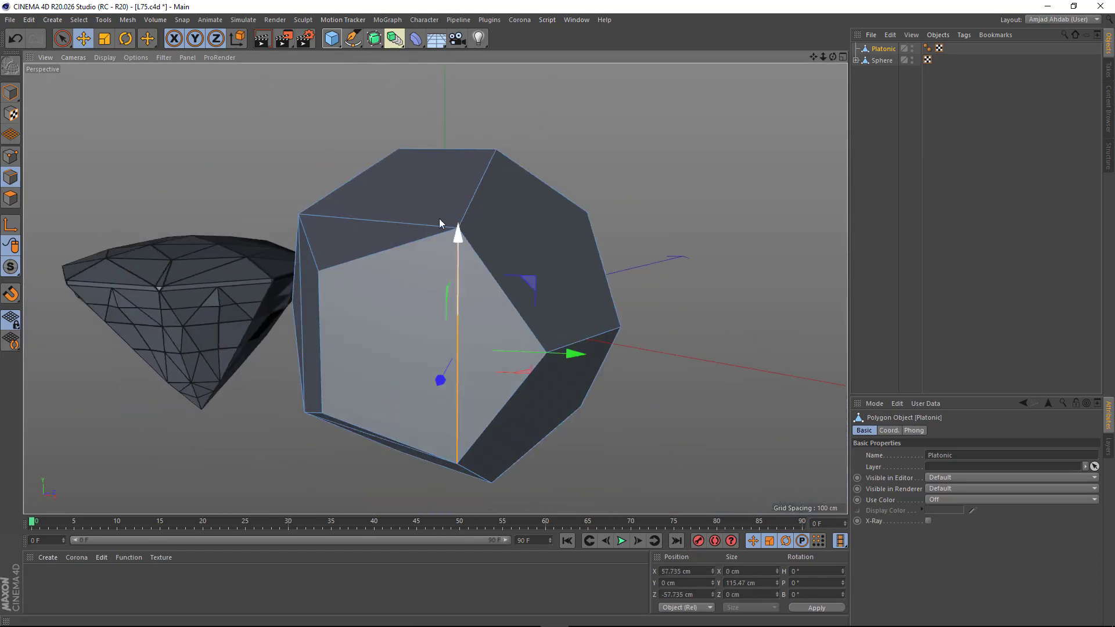
left_click(399, 225, "shift")
key("m")
key("n")
left_click_drag(400, 225, 458, 293, "alt")
left_click(429, 364)
left_click(333, 264, "shift")
left_click_drag(333, 263, 416, 327, "alt")
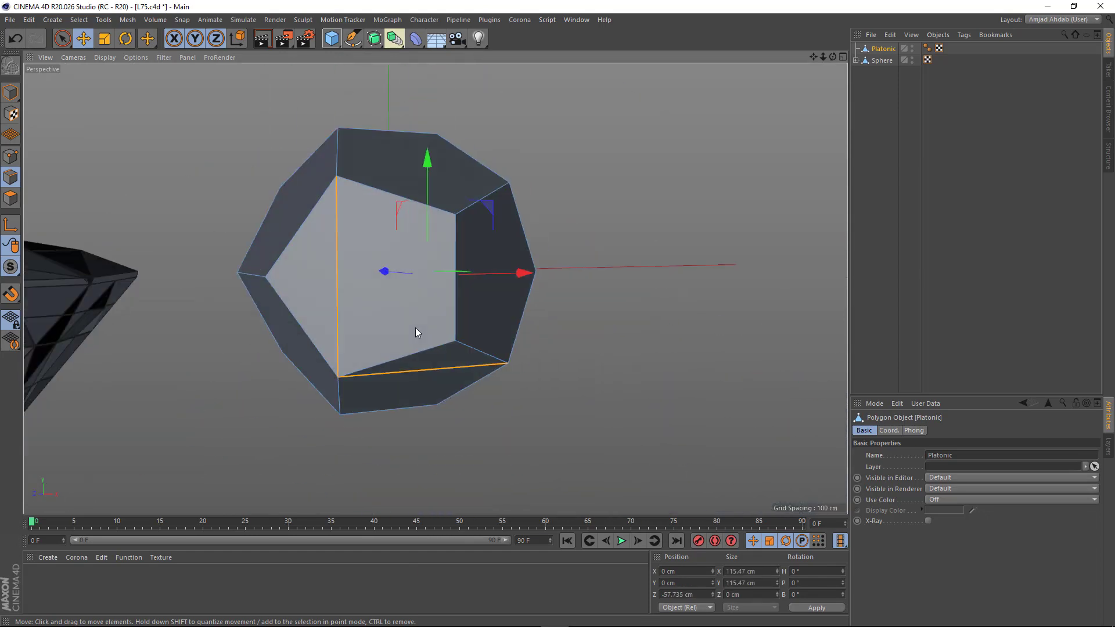
key("m")
key("n")
Add a Bevel deformer as a child of the Platonic object and set its subdivision to 3
left_click_drag(436, 289, 421, 267, "alt")
left_click_drag(411, 40, 497, 196, "shift")
middle_click_drag(427, 258, 486, 293, "alt")
scroll(491, 272, "up", 5)
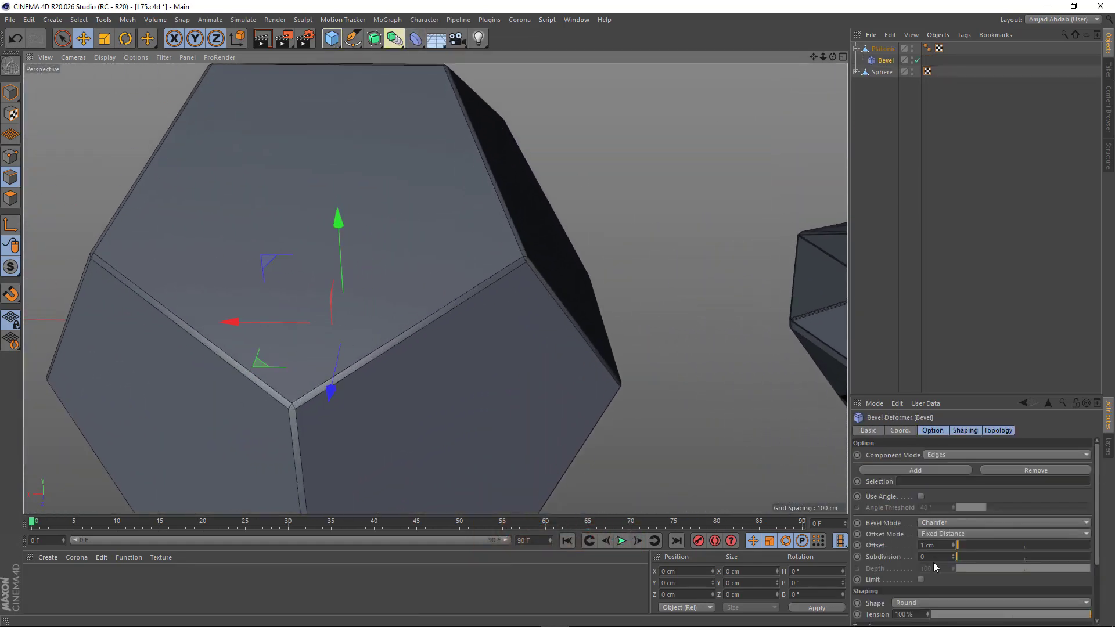
double_click(929, 557)
type("3")
key("Return")
left_click_drag(433, 296, 377, 291, "alt")
right_click_drag(542, 275, 606, 238, "alt")
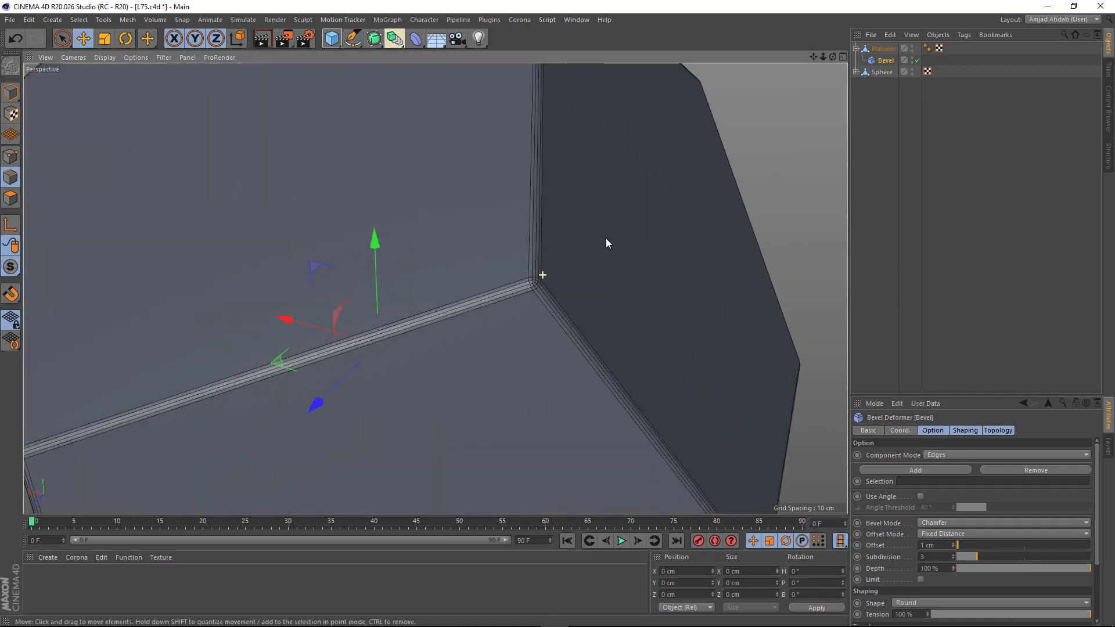
left_click_drag(534, 283, 509, 271, "alt")
Show the viewport shaded without lines and scale the dodecahedron down to about 90% of its size
key("n")
key("a")
scroll(392, 246, "down", 5)
left_click_drag(607, 232, 402, 298, "alt")
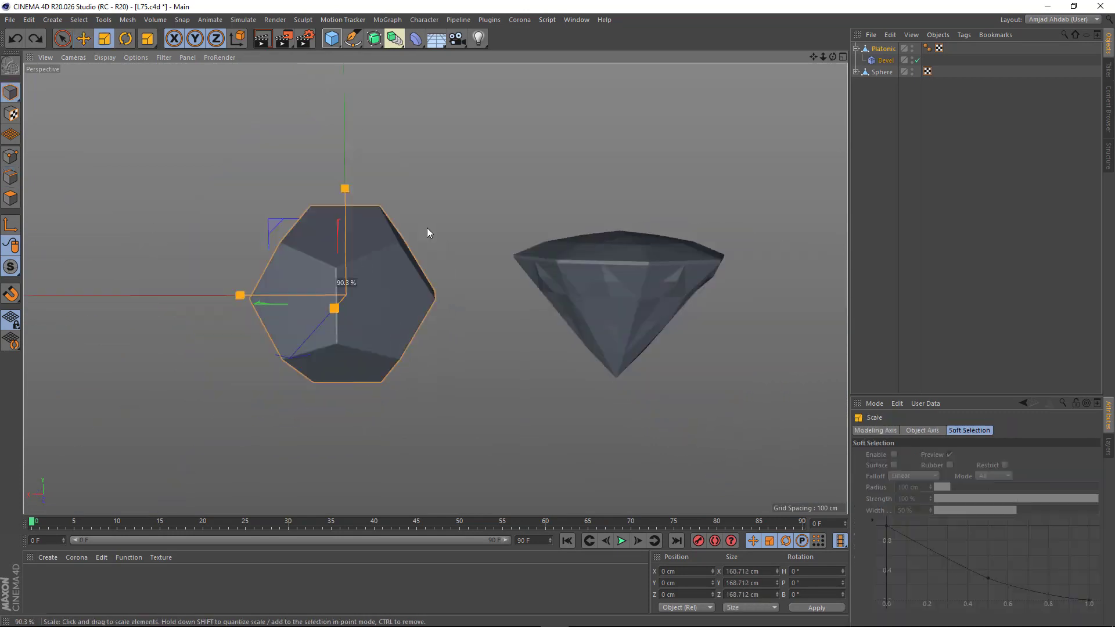
left_click_drag(427, 228, 406, 230)
Select the dodecahedron and diamond together and move them along X to about -351 cm, clearing the origin
left_click_drag(407, 230, 497, 307, "alt")
left_click(497, 307)
middle_click_drag(497, 307, 467, 310, "alt")
left_click_drag(894, 100, 871, 50)
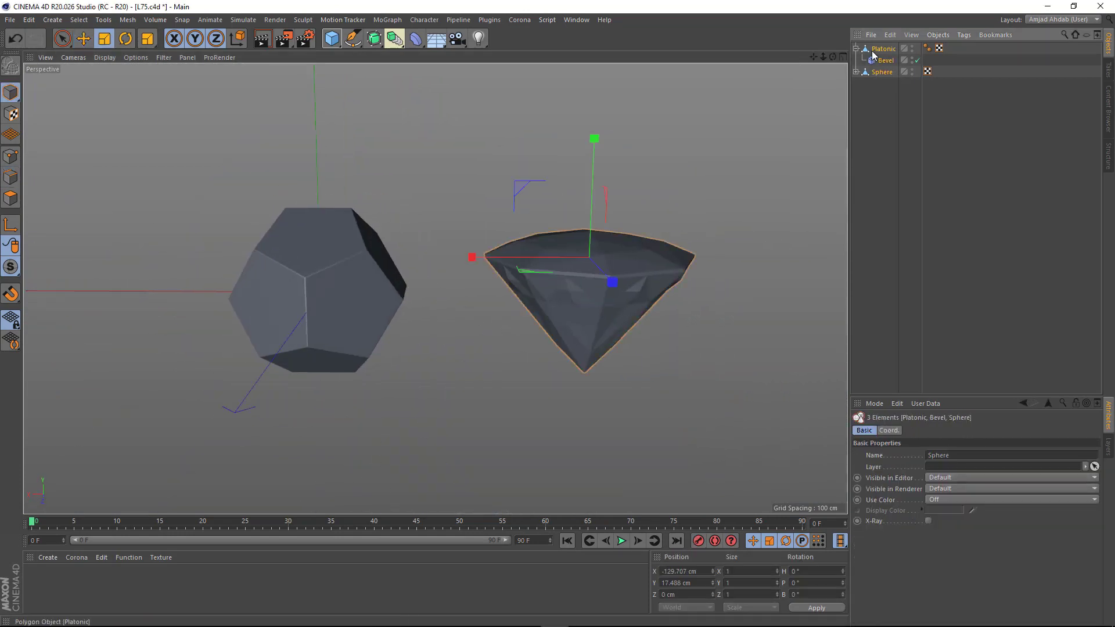
key("e")
left_click_drag(410, 273, 511, 278, "alt")
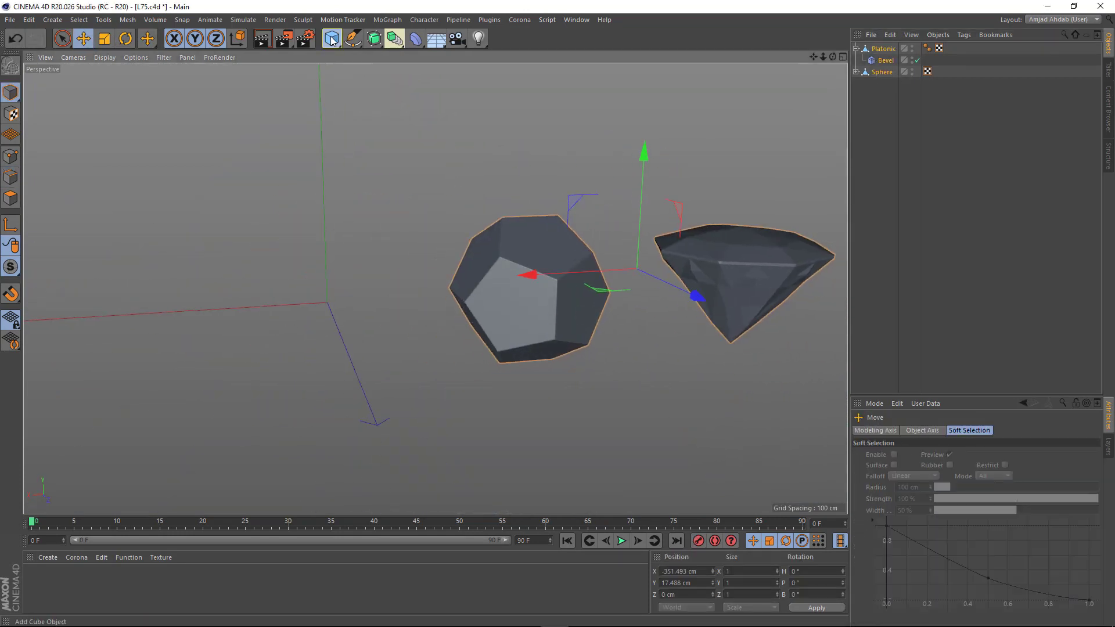
Add a Sphere primitive of type Octahedron with 12 segments, and show the viewport shaded with lines
left_click_drag(331, 38, 439, 95)
left_click_drag(406, 258, 414, 255, "alt")
left_click(105, 57)
left_click(116, 88)
left_click(958, 479)
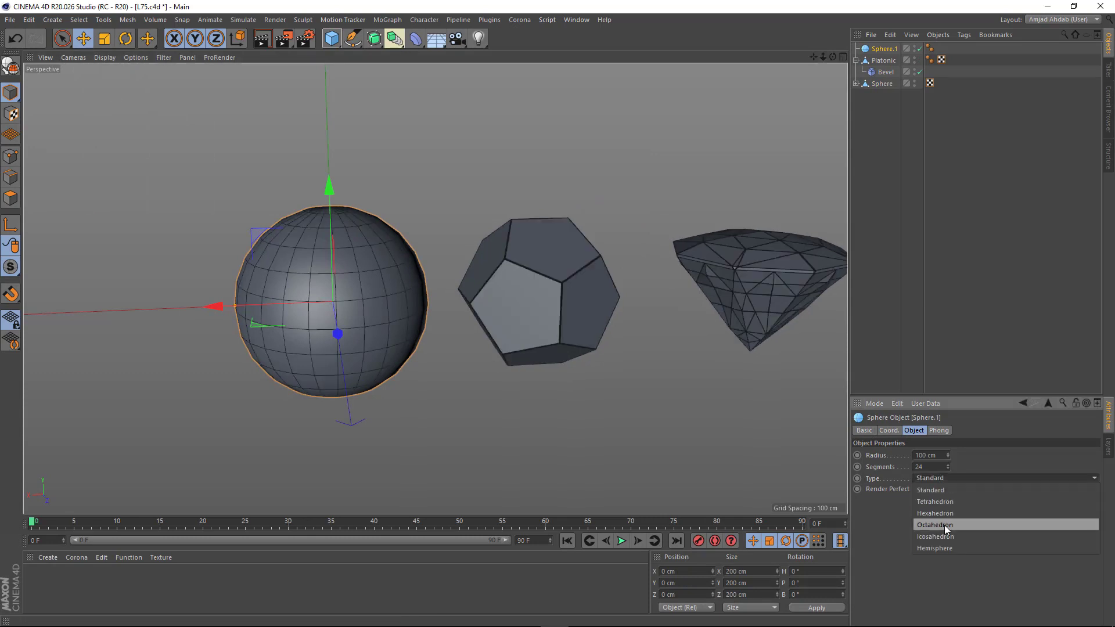
left_click(944, 526)
left_click_drag(923, 466, 854, 455)
type("12")
key("Return")
Delete the Phong tags of Sphere.1 and Platonic, and make Sphere.1 editable
left_click(929, 48)
key("Delete")
left_click(929, 60)
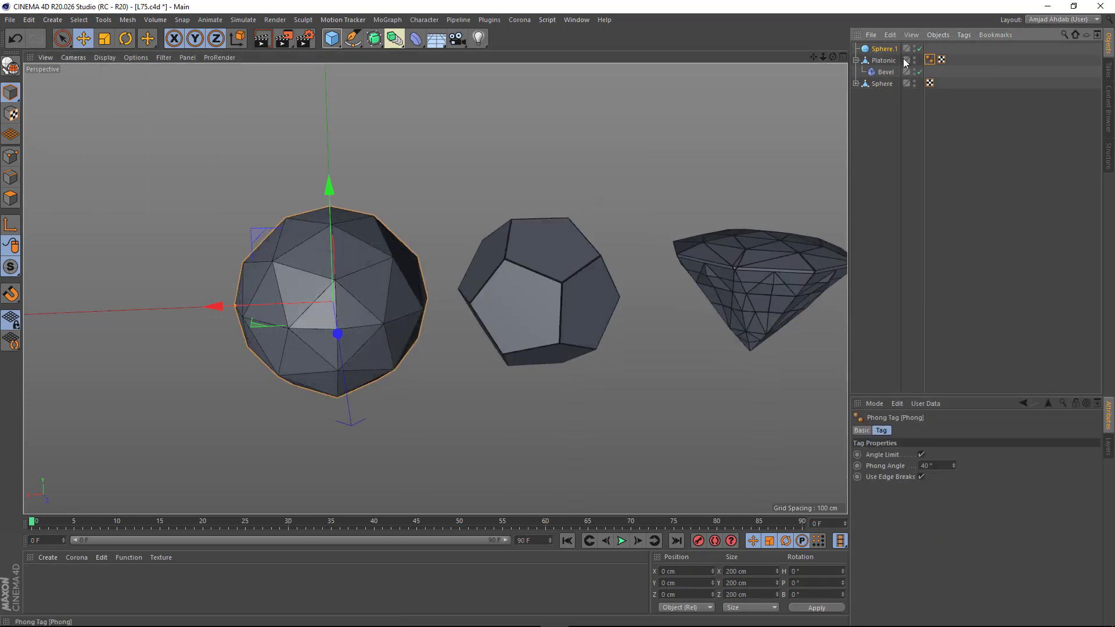
left_click(885, 61)
left_click(931, 62)
key("Delete")
left_click(885, 50)
key("c")
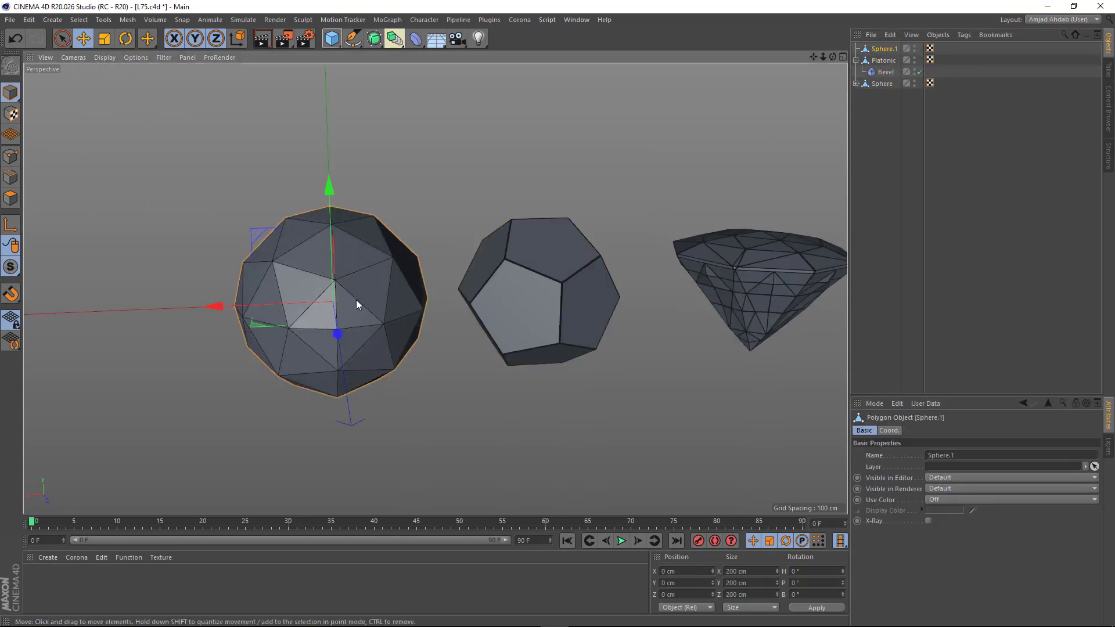
Copy the dodecahedron's Bevel deformer under Sphere.1 and move the copy along X to about 0.5 cm
scroll(357, 304, "up", 2)
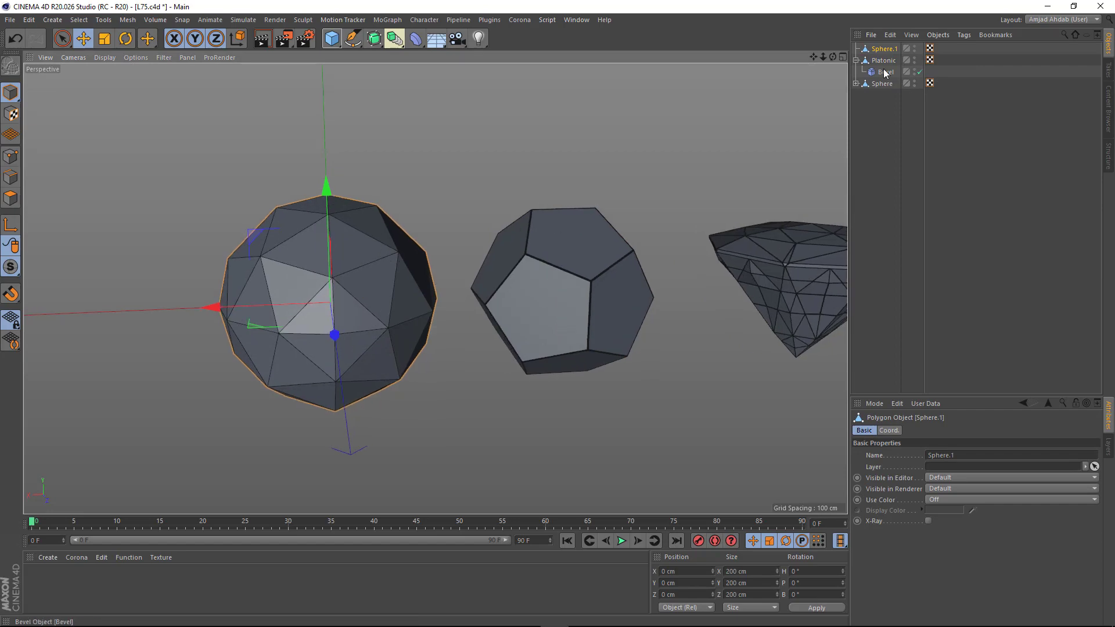
left_click_drag(883, 71, 882, 50, "ctrl")
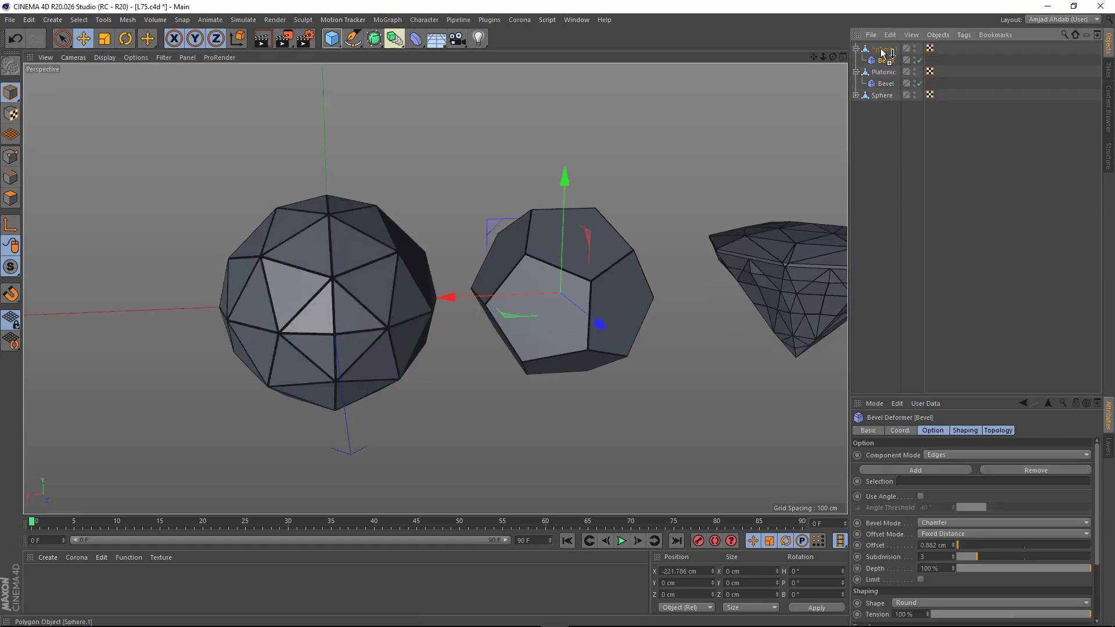
left_click(881, 50)
left_click(887, 61)
left_click_drag(460, 299, 301, 299)
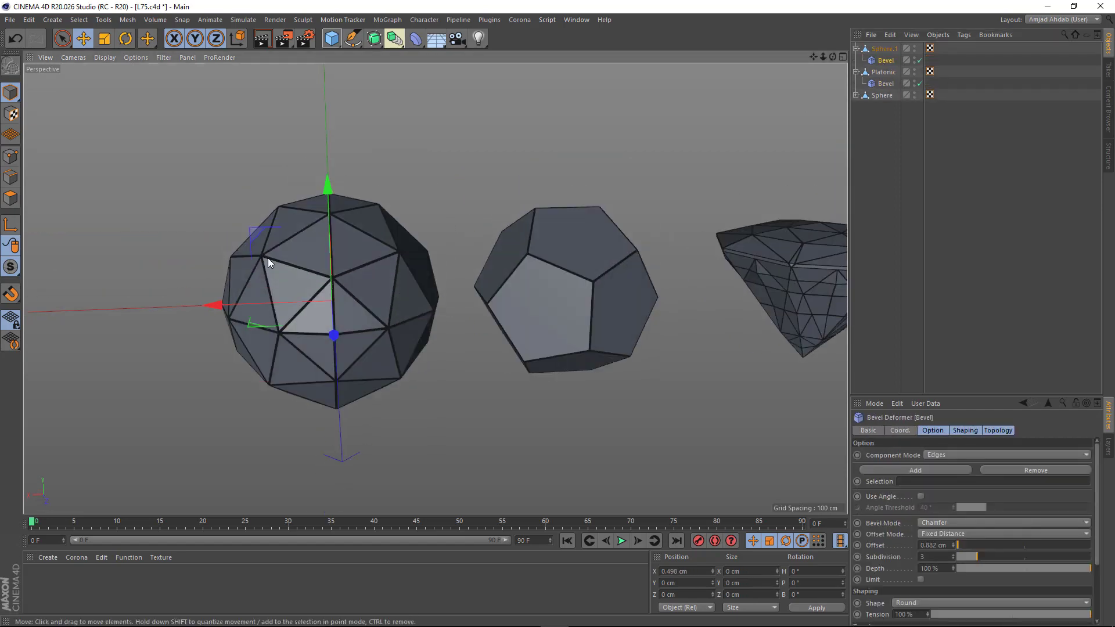
Set the offset of the Bevel deformer on Sphere.1 to 0.5 cm
scroll(294, 268, "up", 3)
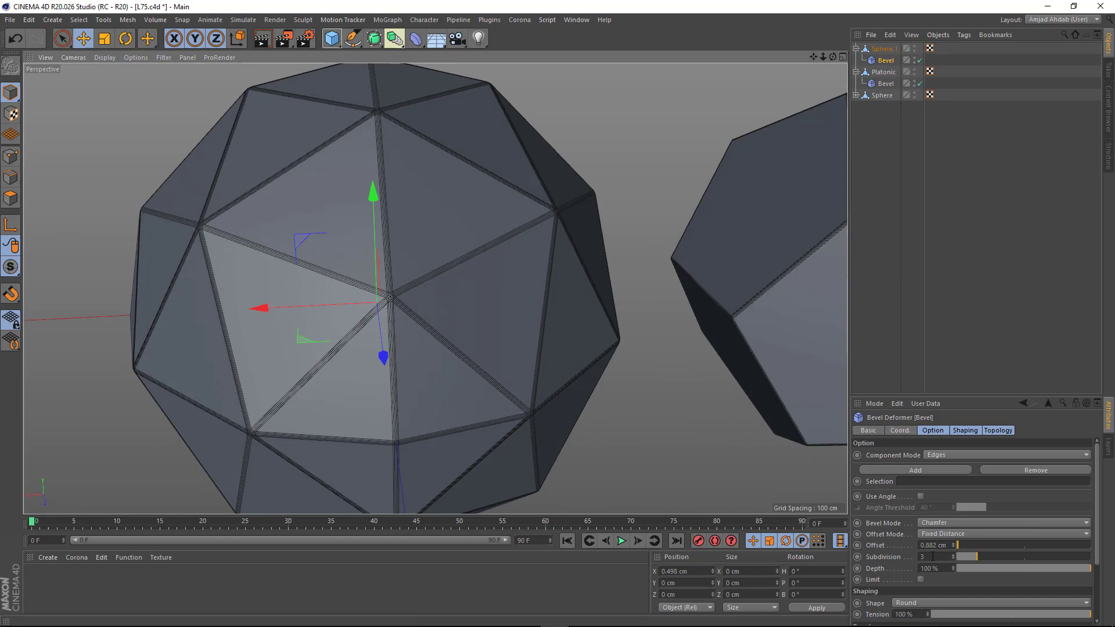
left_click(935, 556)
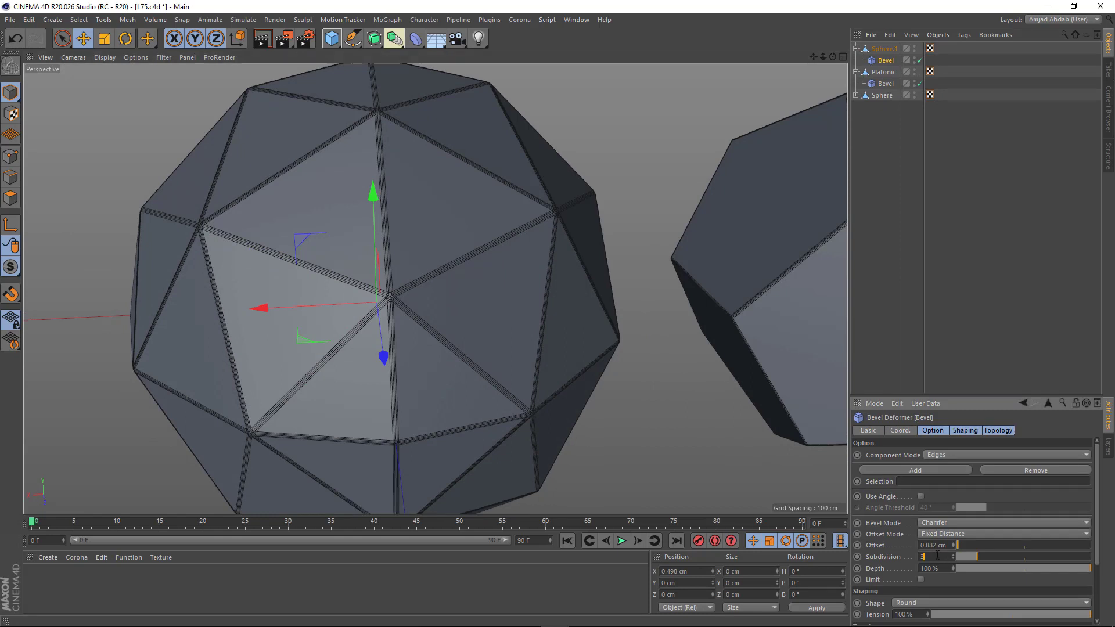
type("0.")
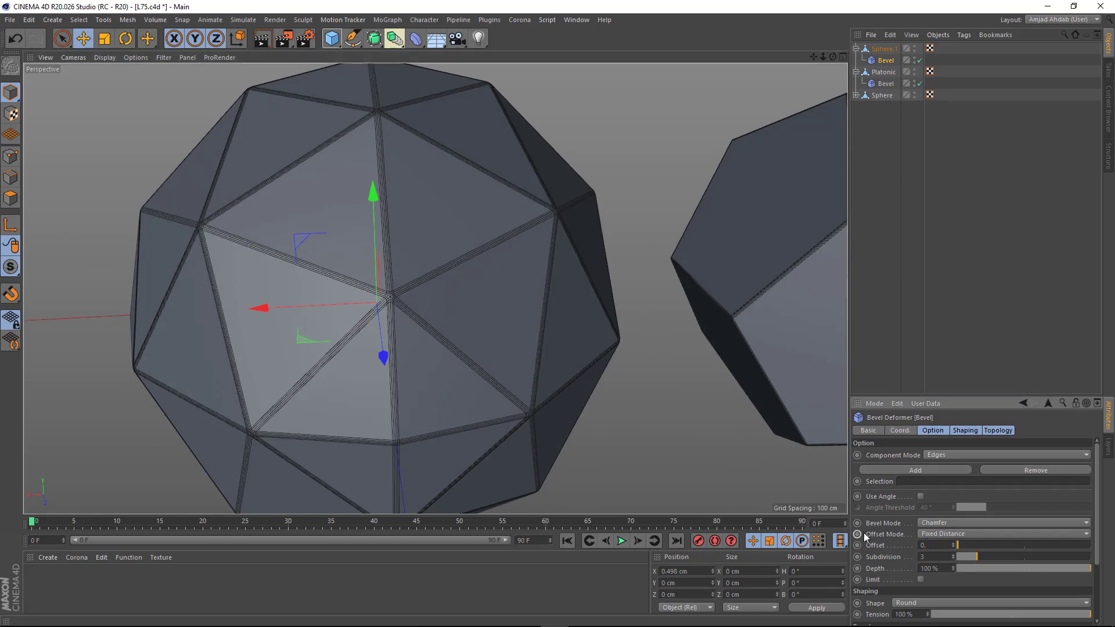
type("5")
key("Return")
Deselect everything and show the three shapes shaded without lines
left_click(965, 313)
left_click(104, 58)
left_click(124, 70)
mouse_move(591, 284)
left_mouse_down("alt")
mouse_move(636, 328)
mouse_move(644, 293)
left_mouse_up("alt")
scroll(576, 295, "down", 5)
left_click_drag(576, 294, 520, 275, "alt")
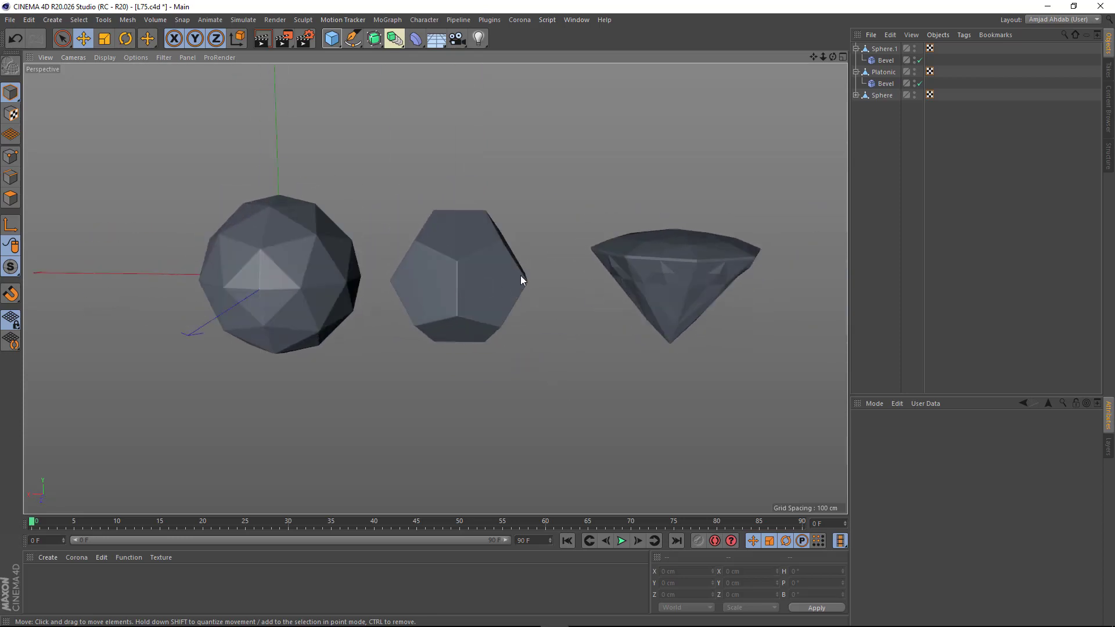
Select all three shapes and move them together along X so the group is centered on the origin
left_click(286, 262)
left_click(878, 96, "shift")
right_click_drag(488, 264, 429, 267, "alt")
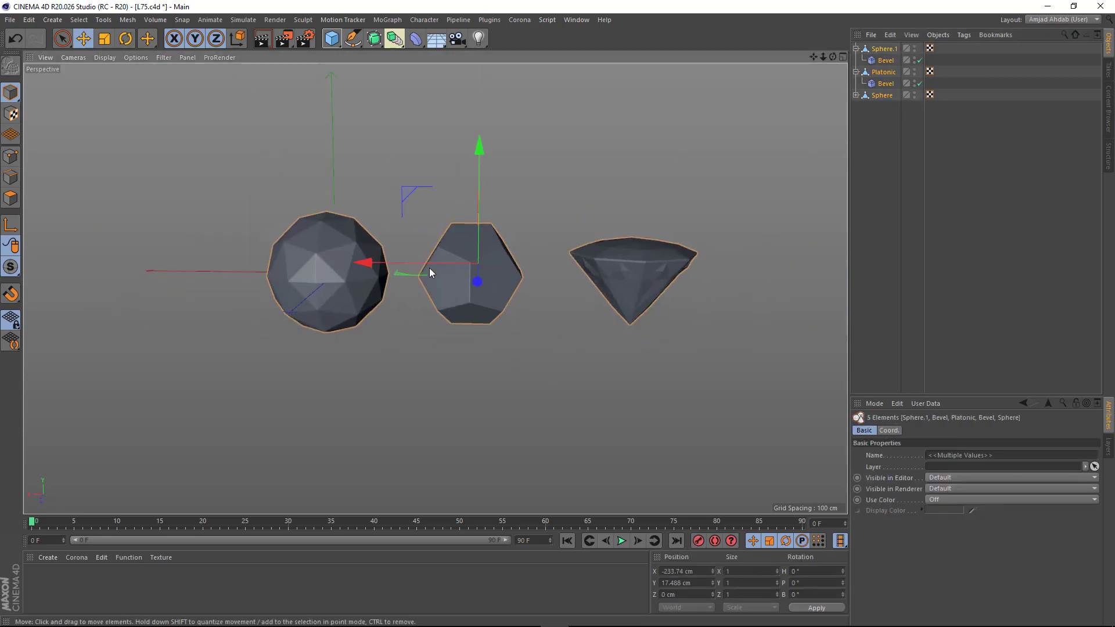
middle_click_drag(430, 271, 323, 281, "alt")
Scale the faceted sphere down to about 142 cm and the dodecahedron to about 137 cm
left_click(288, 263)
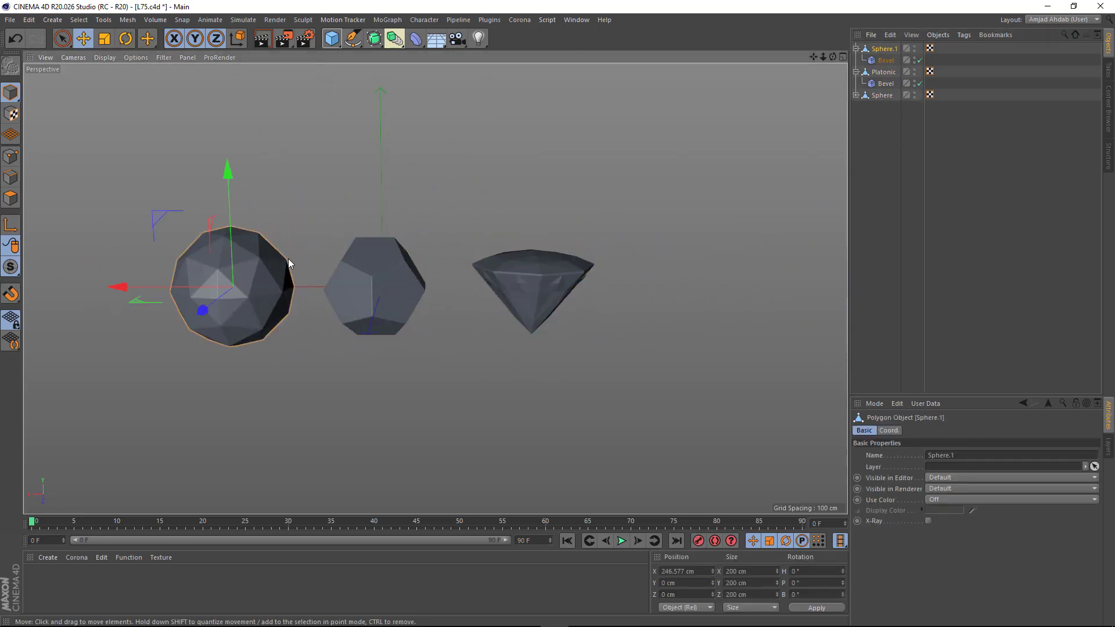
key("t")
left_click_drag(288, 259, 243, 263)
left_click(378, 255)
left_click_drag(487, 209, 456, 214)
left_click(248, 260)
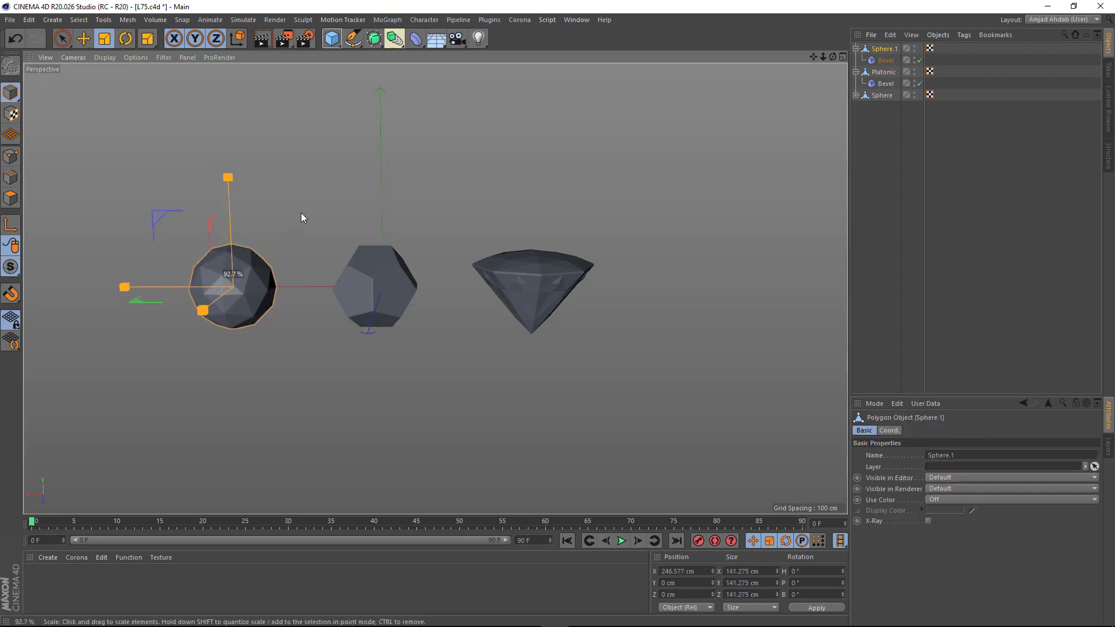
left_click_drag(300, 212, 303, 214)
Duplicate all three shapes with their bevels, group the copies in a null named Origianl, and hide it
key("e")
right_click_drag(362, 294, 402, 324, "alt")
left_click(494, 232)
left_click_drag(883, 121, 874, 43)
left_click_drag(881, 94, 883, 150, "ctrl")
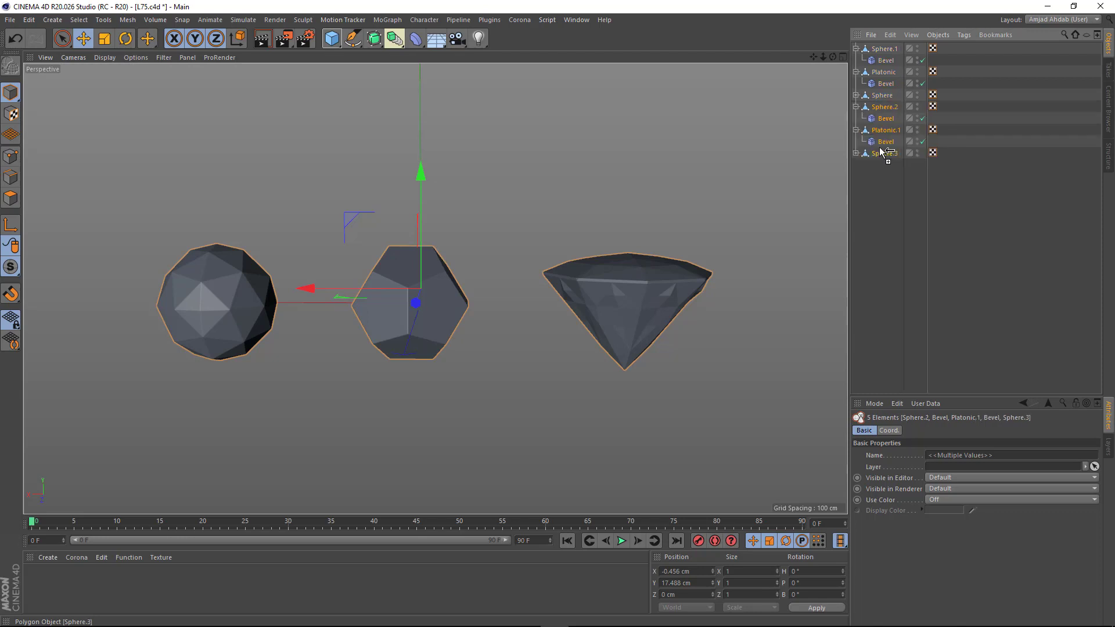
key("alt+g")
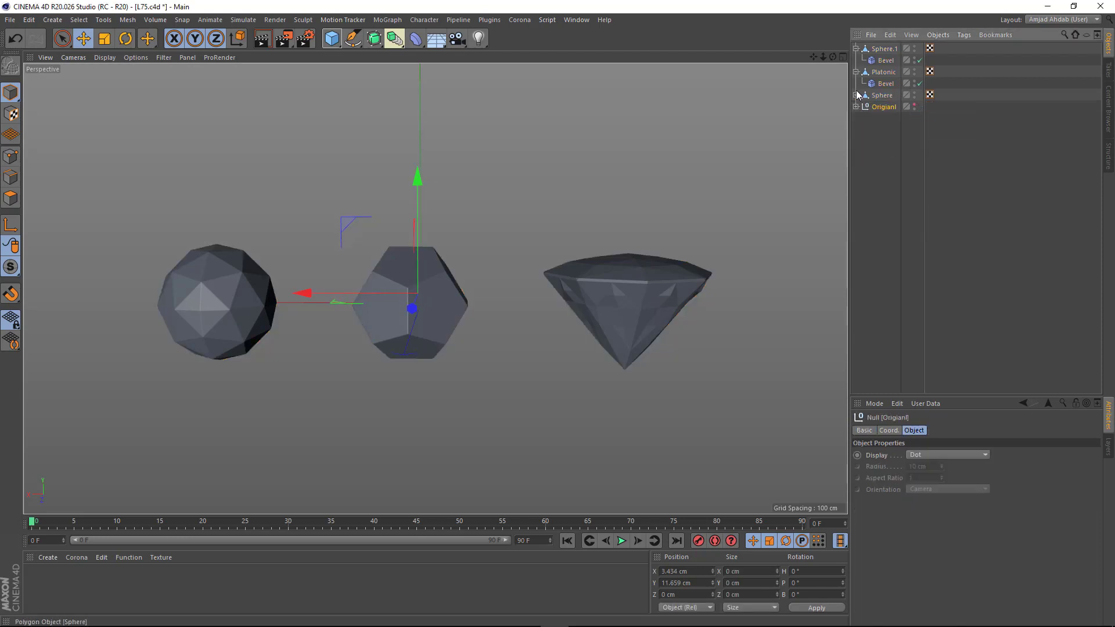
Bake the diamond's bevel into a new mesh with Current State to Object and delete the source Sphere object
left_click(882, 95)
right_click(882, 95)
left_click(911, 381)
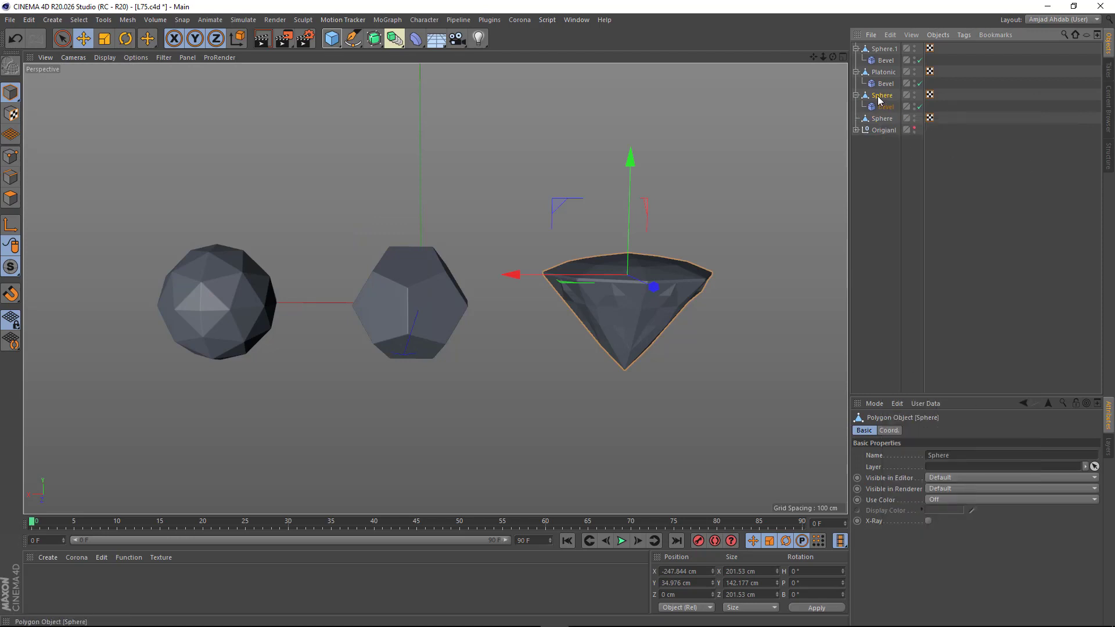
key("Delete")
Convert the beveled dodecahedron with Current State to Object and delete the source Platonic object
left_click(881, 72)
right_click(881, 72)
left_click(906, 358)
key("Delete")
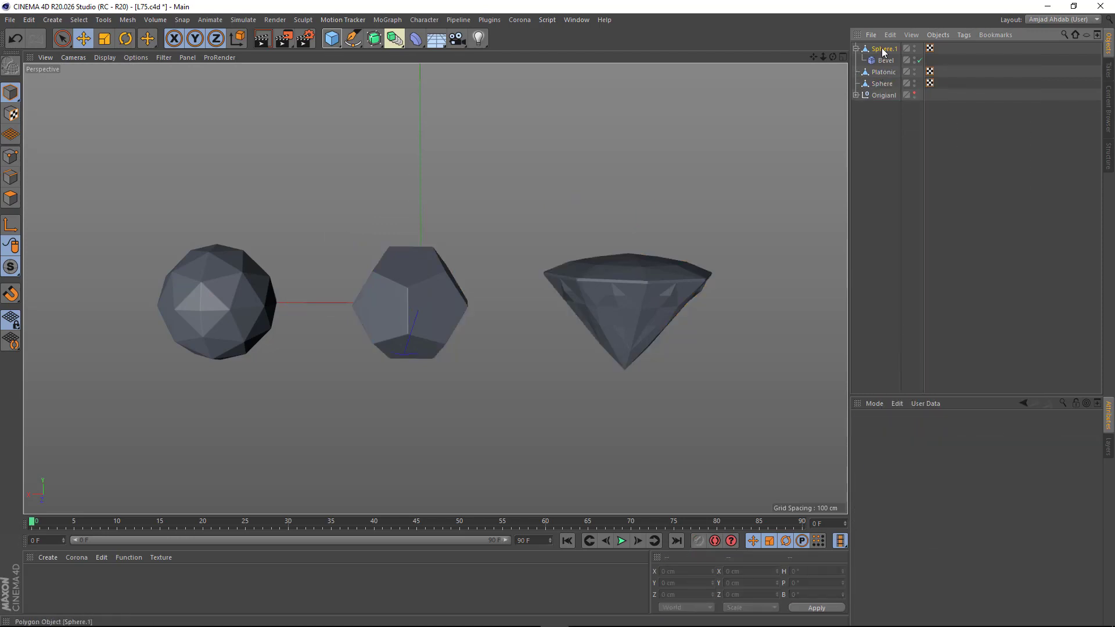
Convert the beveled Sphere.1 with Current State to Object and delete its source object
left_click(881, 49)
right_click(882, 49)
left_click(898, 335)
key("Delete")
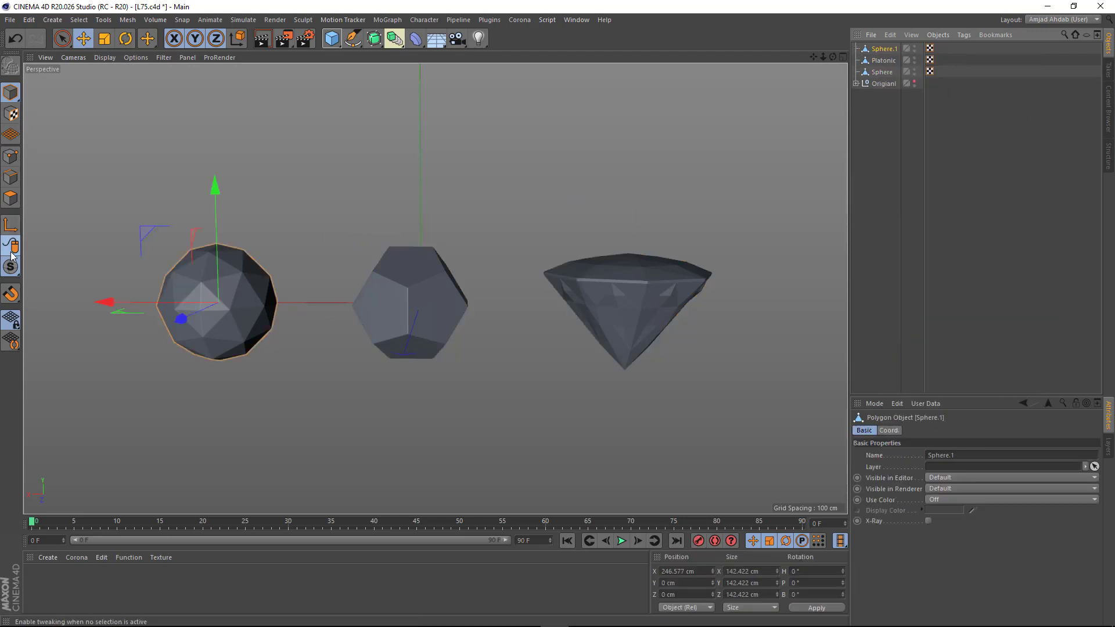
Use Axis Center with Axis to All Points to center the axes of Sphere.1, Platonic and the diamond
left_click(128, 19)
mouse_move(149, 124)
left_click(219, 132)
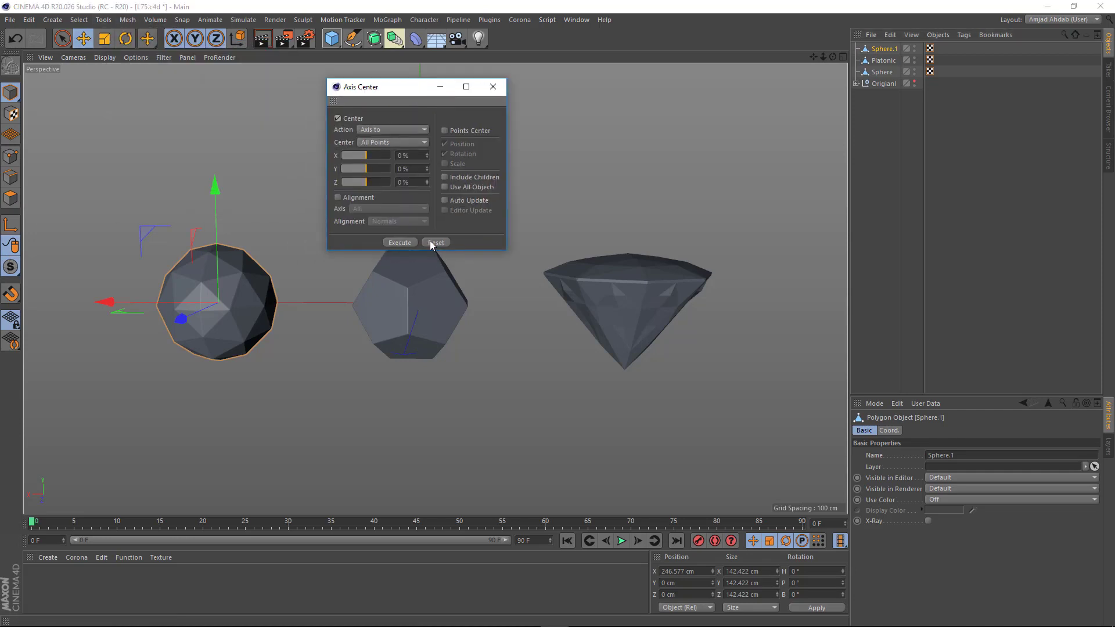
left_click(883, 61)
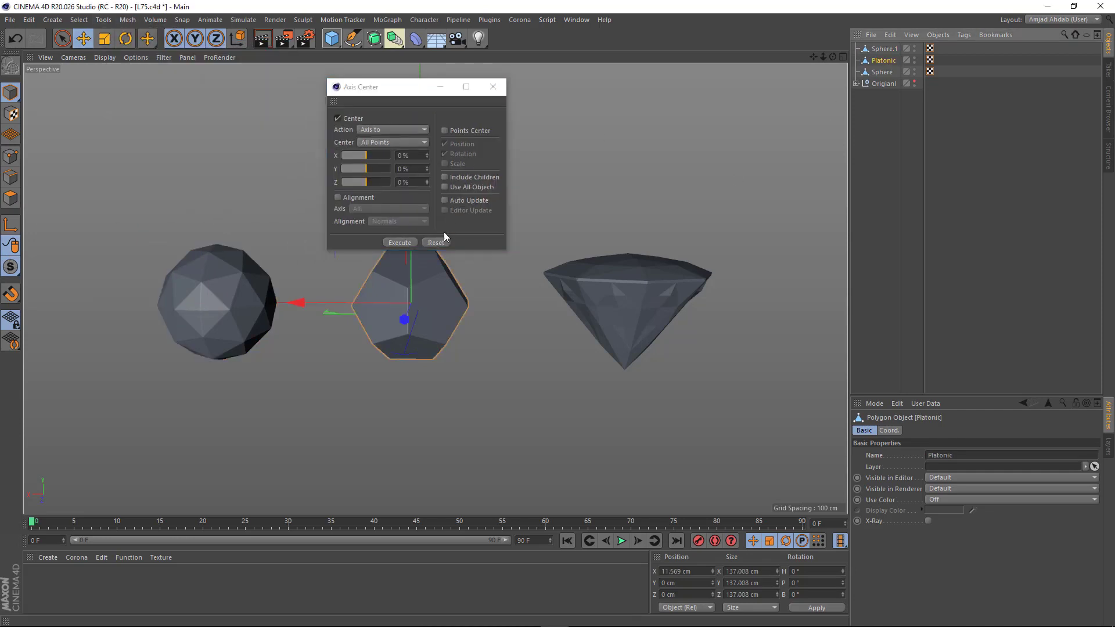
left_click(878, 49)
left_click(882, 72)
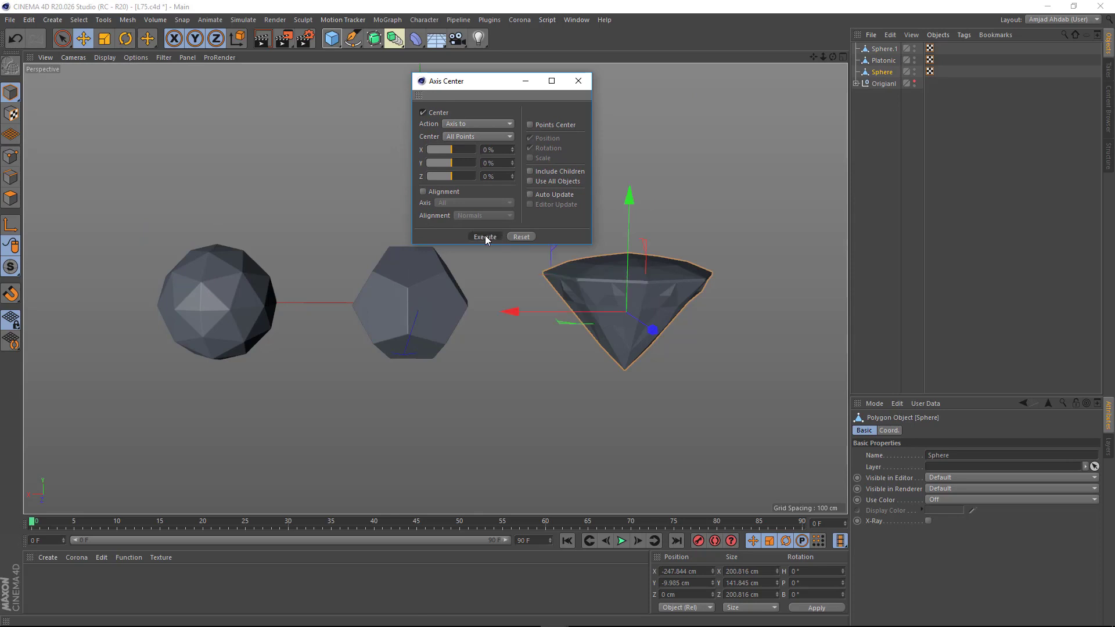
Rename the diamond mesh as D1, the dodecahedron as D2 and the faceted sphere as D3
left_click(578, 80)
left_click(901, 219)
left_click_drag(514, 260, 451, 256, "alt")
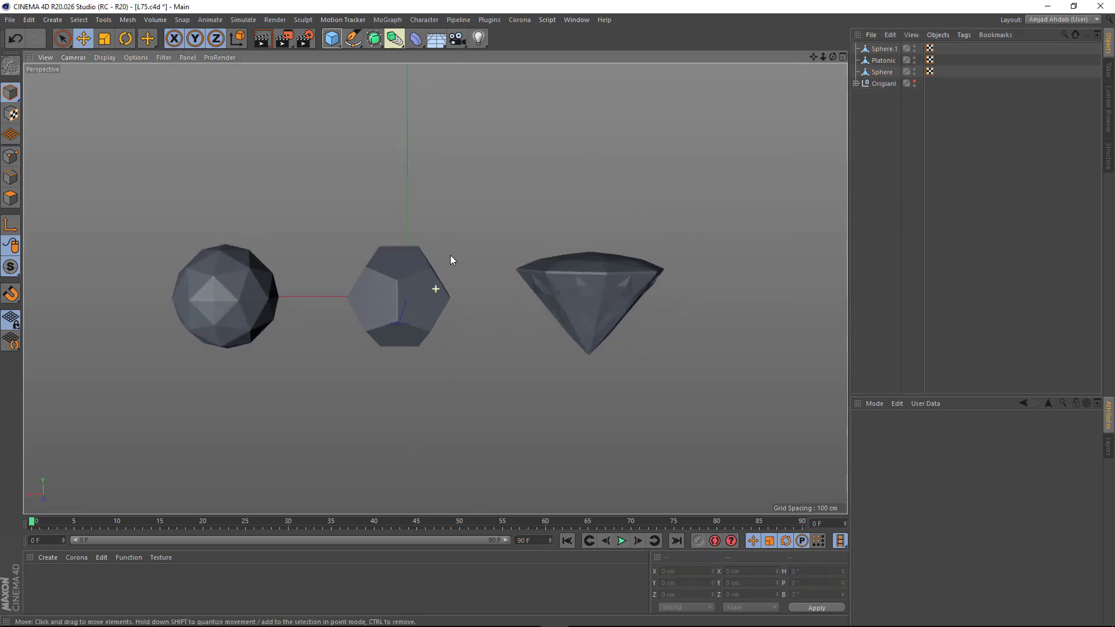
mouse_move(450, 256)
middle_mouse_down("alt")
mouse_move(441, 246)
mouse_move(454, 247)
middle_mouse_up("alt")
double_click(882, 73)
type("D1")
key("Return")
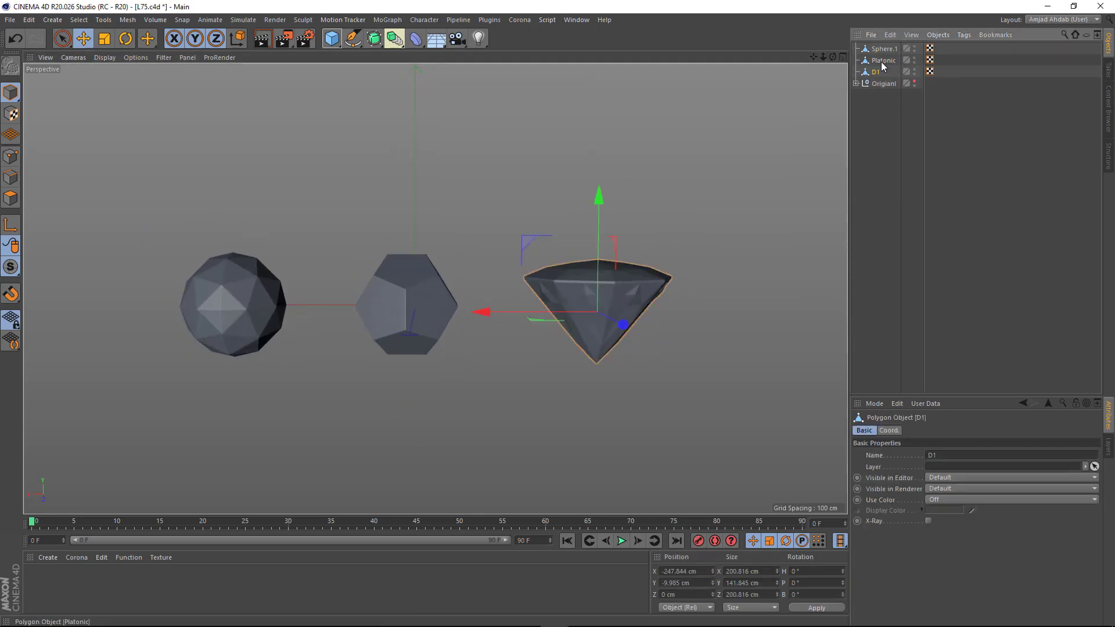
double_click(882, 60)
type("D2")
key("Return")
double_click(885, 49)
type("D")
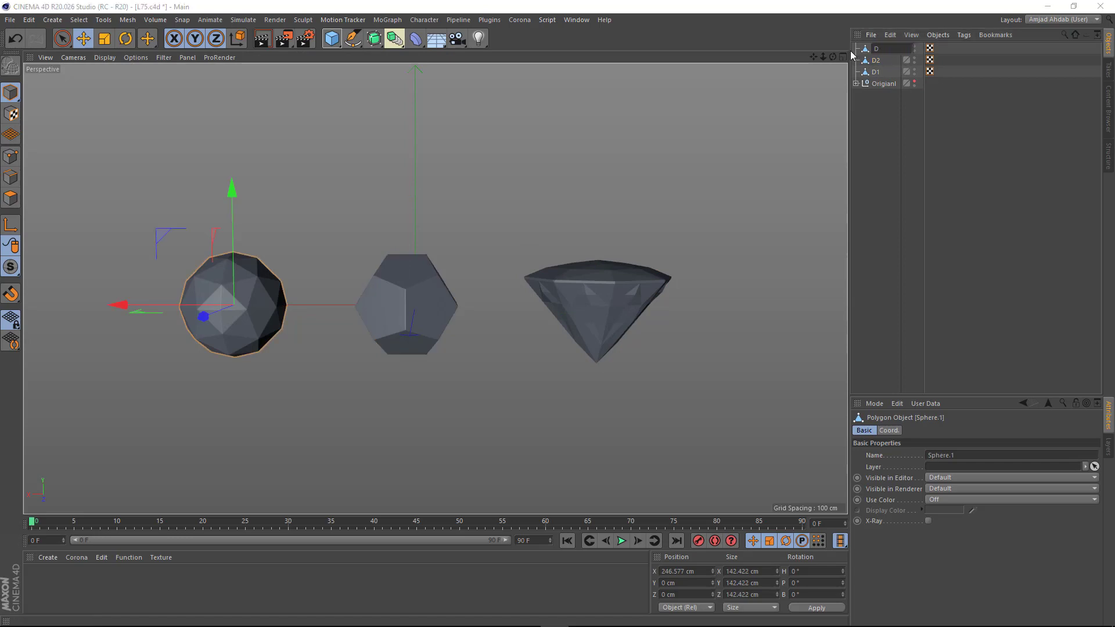
type("3")
key("Return")
left_click(888, 124)
Create a new material with the default light grey color and apply it to the diamond
middle_click_drag(477, 299, 489, 301, "alt")
double_click(54, 584)
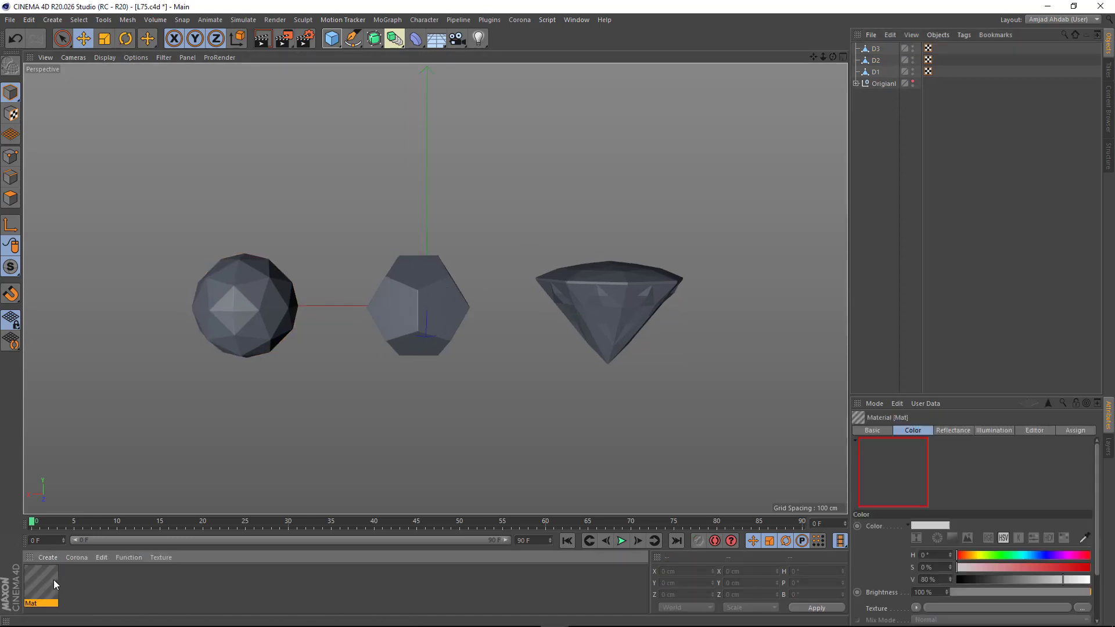
left_click_drag(49, 583, 604, 308)
Create a light blue material for the dodecahedron and a green material for the faceted sphere
double_click(72, 584)
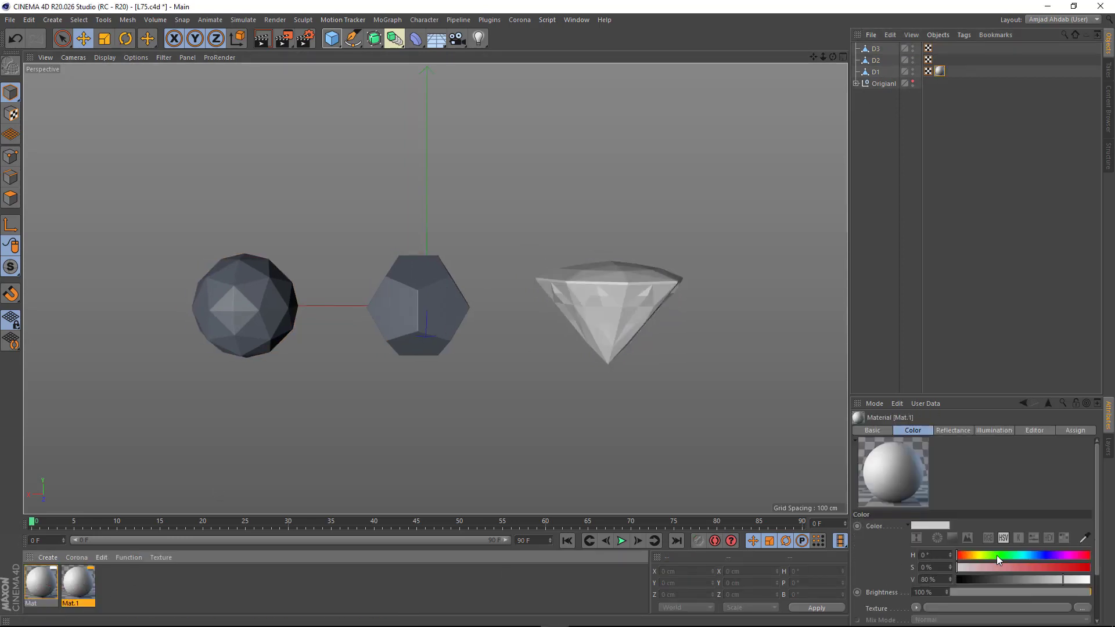
left_click(1027, 555)
left_click(1026, 568)
left_click(1076, 580)
left_click_drag(80, 584, 243, 304)
left_click(1003, 556)
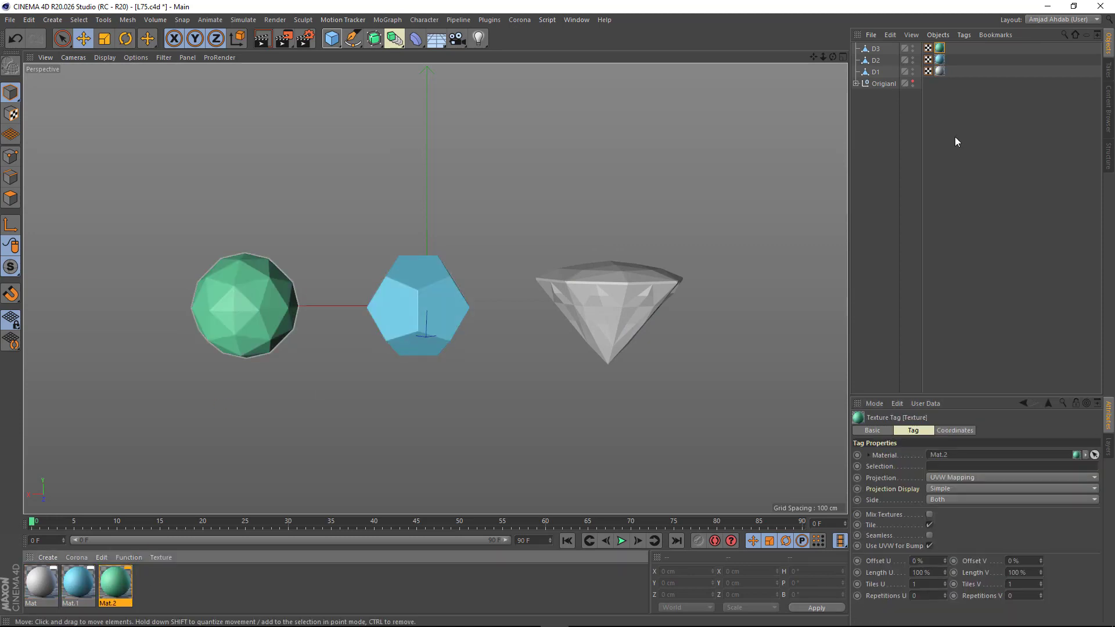
Duplicate the green faceted sphere, move the copy outward to about X 462 cm and scale it down to about 102 cm
left_click(261, 301)
middle_click_drag(259, 300, 354, 314, "alt")
left_click_drag(875, 50, 879, 45, "ctrl")
left_click_drag(297, 315, 158, 299)
key("t")
left_click_drag(207, 337, 205, 319, "alt")
Give the small sphere a magenta copy of the green material, delete its old texture tag and save the project
left_click_drag(116, 582, 194, 323, "ctrl")
left_click(1069, 556)
left_click(1062, 579)
left_click(940, 48)
key("Delete")
left_click_drag(407, 314, 383, 336, "alt")
left_click(383, 336)
key("ctrl+s")
Add a MoGraph Cloner and place all four gem meshes inside it as children
scroll(405, 329, "down", 3)
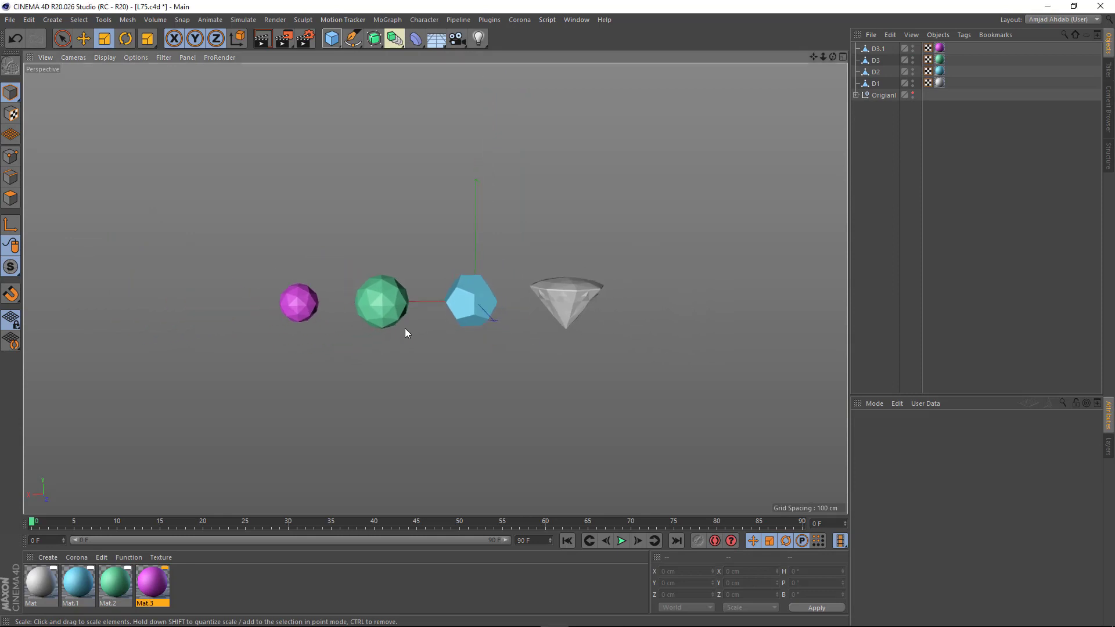
left_click(388, 19)
left_click(406, 146)
left_click(876, 61)
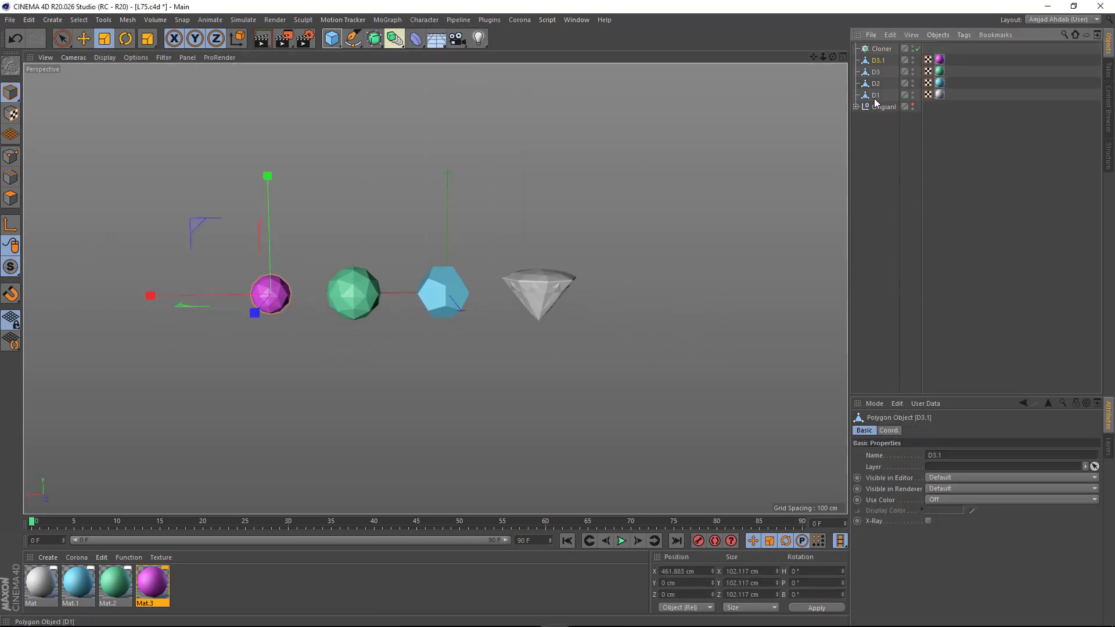
left_click_drag(884, 50, 881, 49)
left_click(882, 49)
Switch the Cloner to Grid Array mode and enlarge the grid of gems
left_click(929, 455)
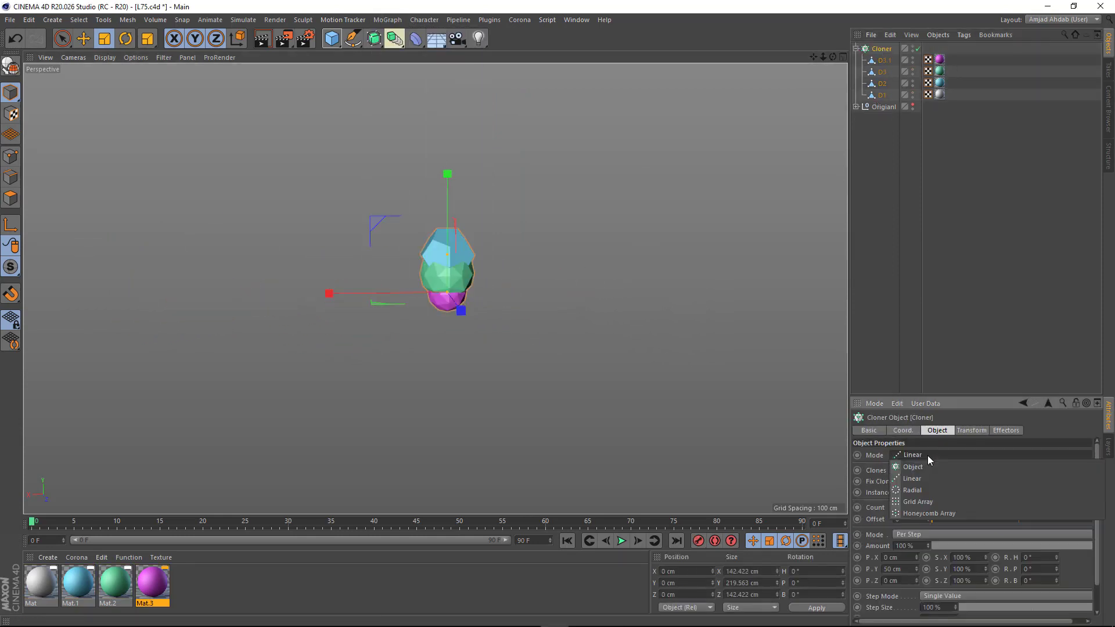
left_click(918, 502)
mouse_move(487, 297)
left_mouse_down()
mouse_move(405, 228)
mouse_move(439, 203)
left_mouse_up()
key("e")
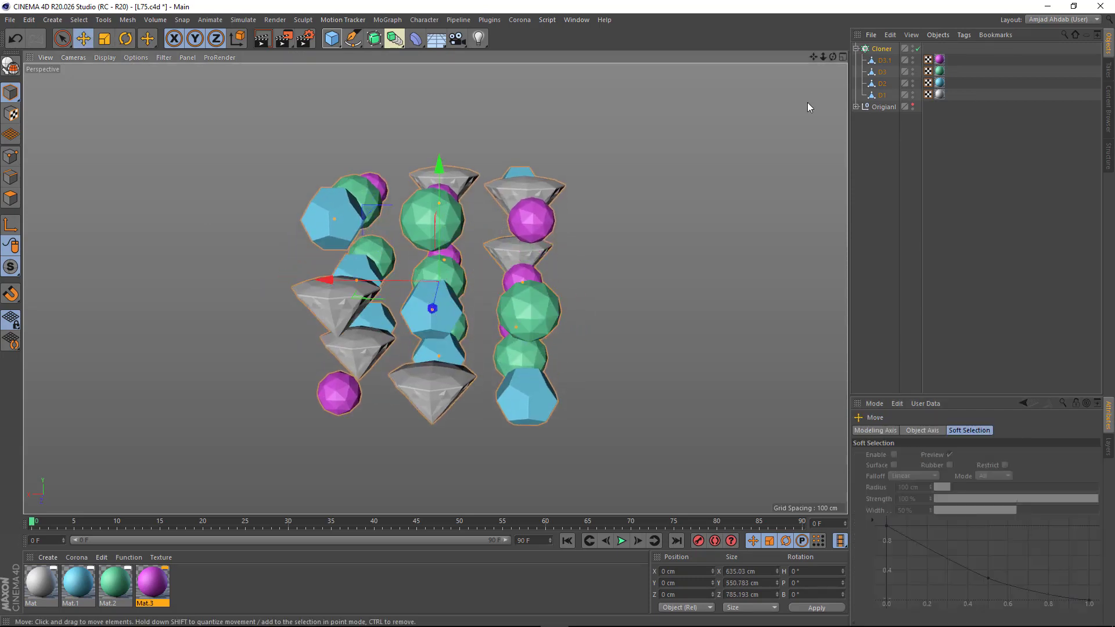
Set the Cloner's grid count to 4 by 3 by 4 and widen the grid to spread the gems apart
left_click(881, 49)
double_click(900, 507)
type("4")
double_click(987, 507)
type("4")
key("Return")
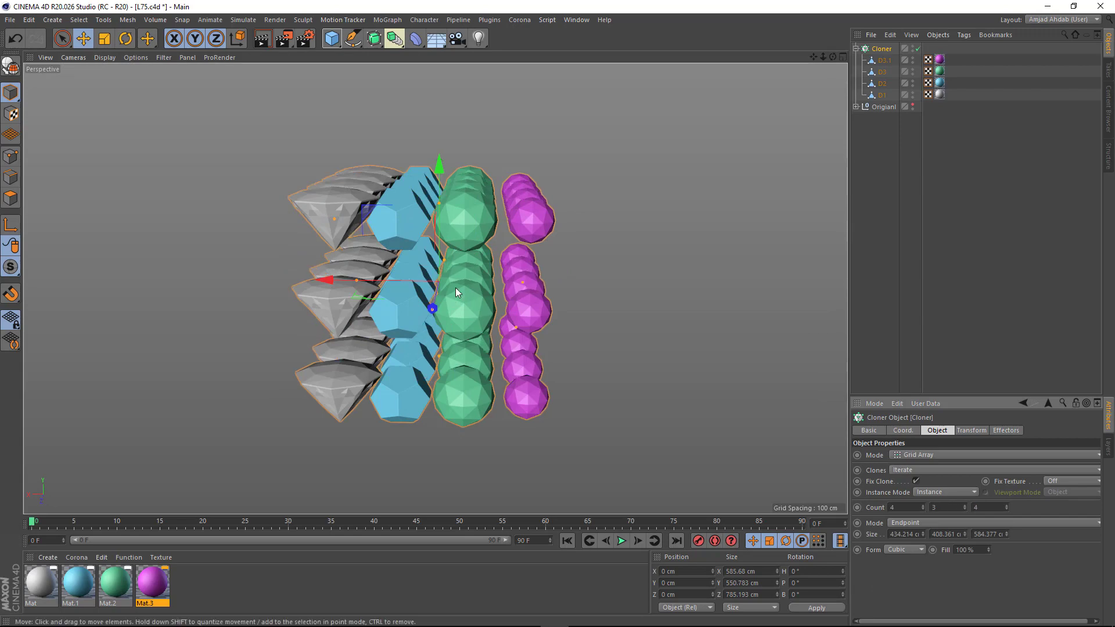
left_click_drag(522, 282, 590, 289)
left_click_drag(377, 259, 406, 273, "alt")
right_click_drag(406, 272, 338, 263, "alt")
Duplicate D1 between D3 and D2 inside the Cloner and give the Cloner a Rigid Body tag
left_click_drag(882, 94, 880, 79, "ctrl")
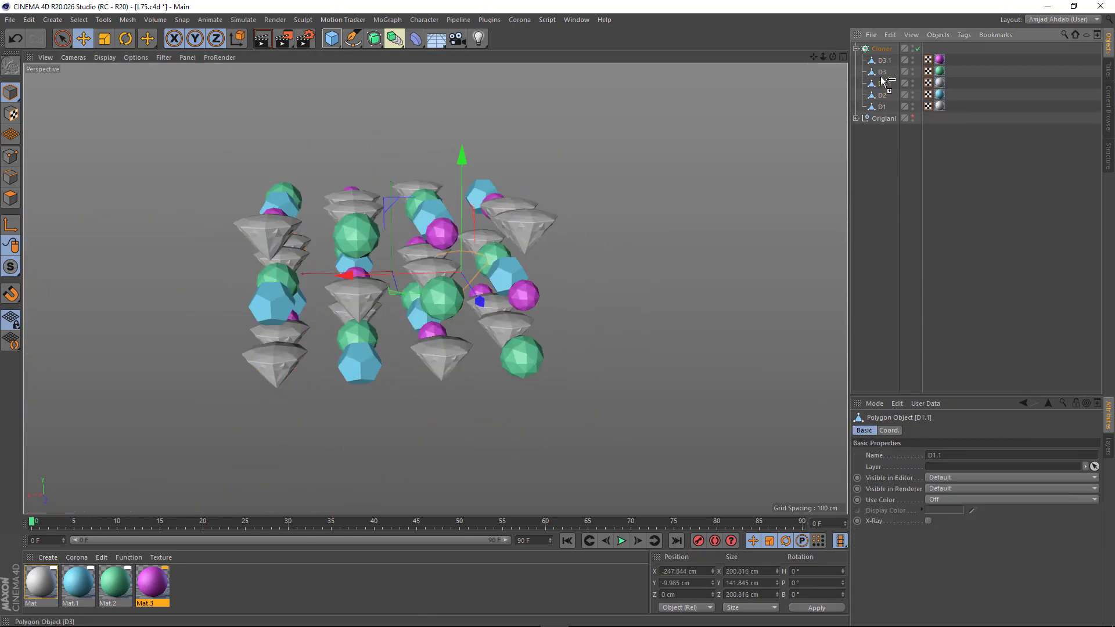
left_click_drag(419, 259, 465, 273, "alt")
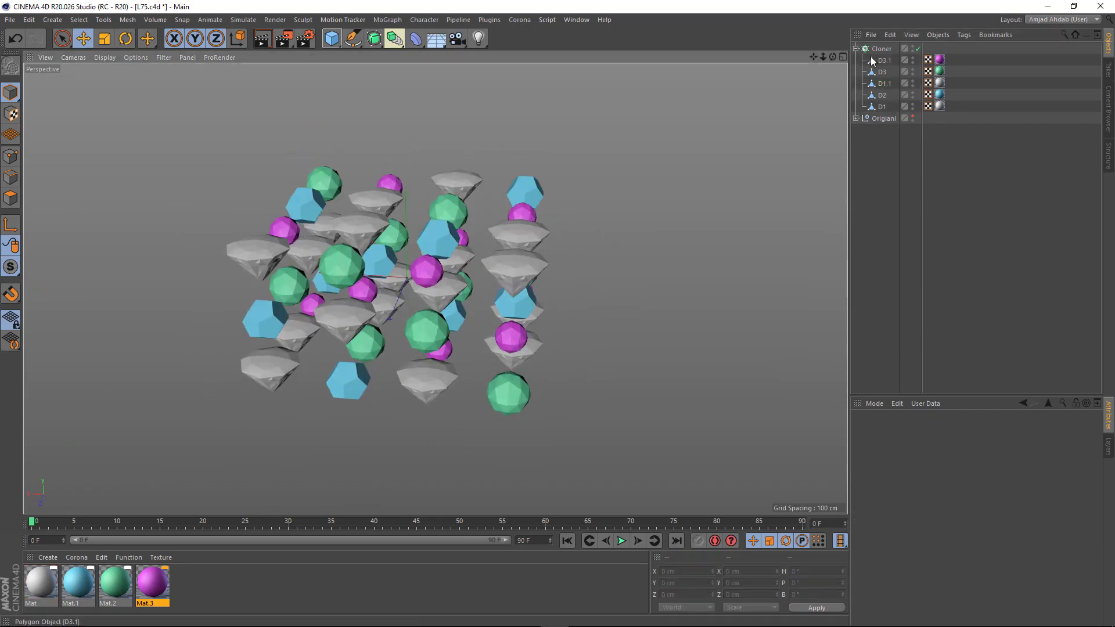
right_click(880, 48)
mouse_move(923, 150)
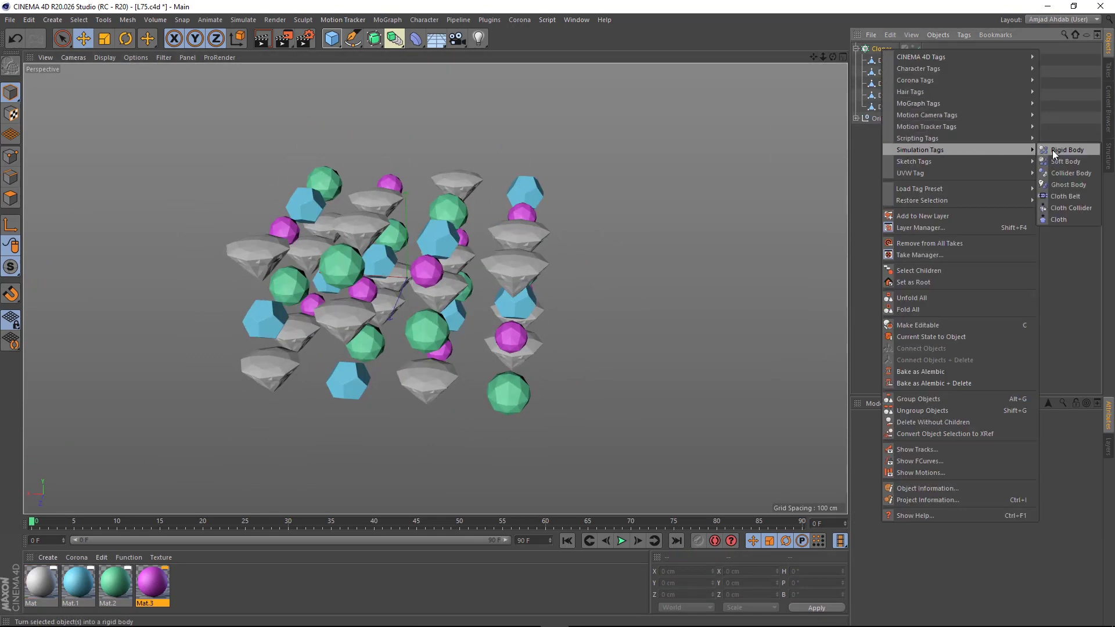
left_click(1066, 151)
left_click(895, 166)
Add a 200 cm Pyramid and move it below the cloned gems to about Y -421 cm
left_click_drag(331, 38, 378, 118)
left_click_drag(390, 256, 418, 222, "alt")
left_click_drag(410, 288, 410, 290)
middle_click_drag(402, 380, 406, 314, "alt")
left_click_drag(406, 313, 388, 313, "alt")
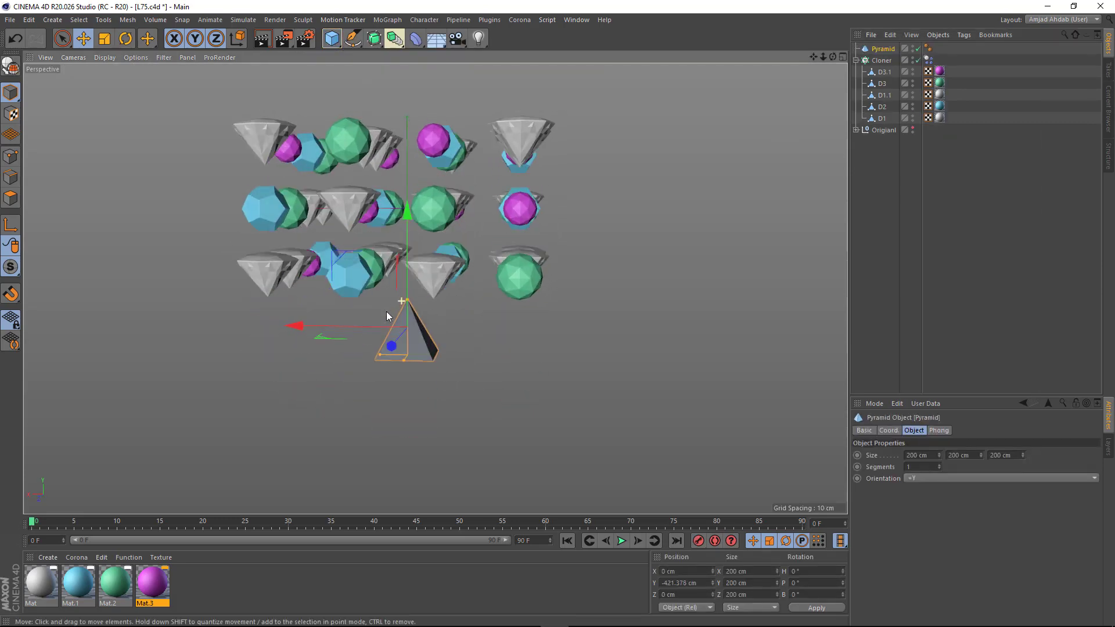
middle_click_drag(390, 309, 394, 323, "alt")
Add a Vibrate tag to the Pyramid and keep the Pyramid selected
right_click(883, 51)
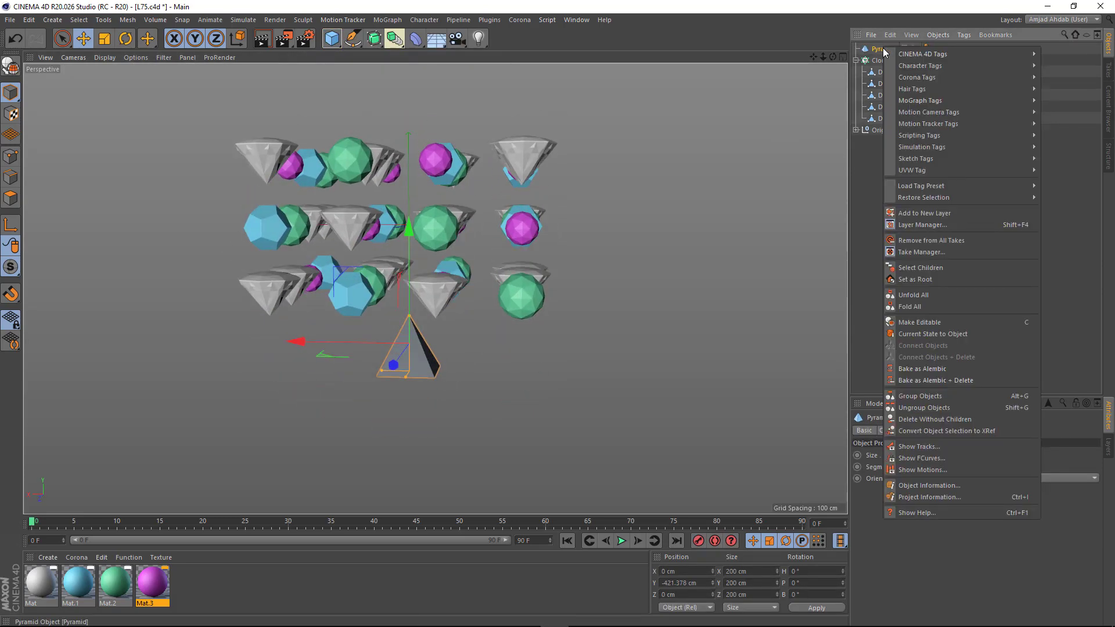
mouse_move(897, 54)
left_click(825, 367)
left_click(721, 97)
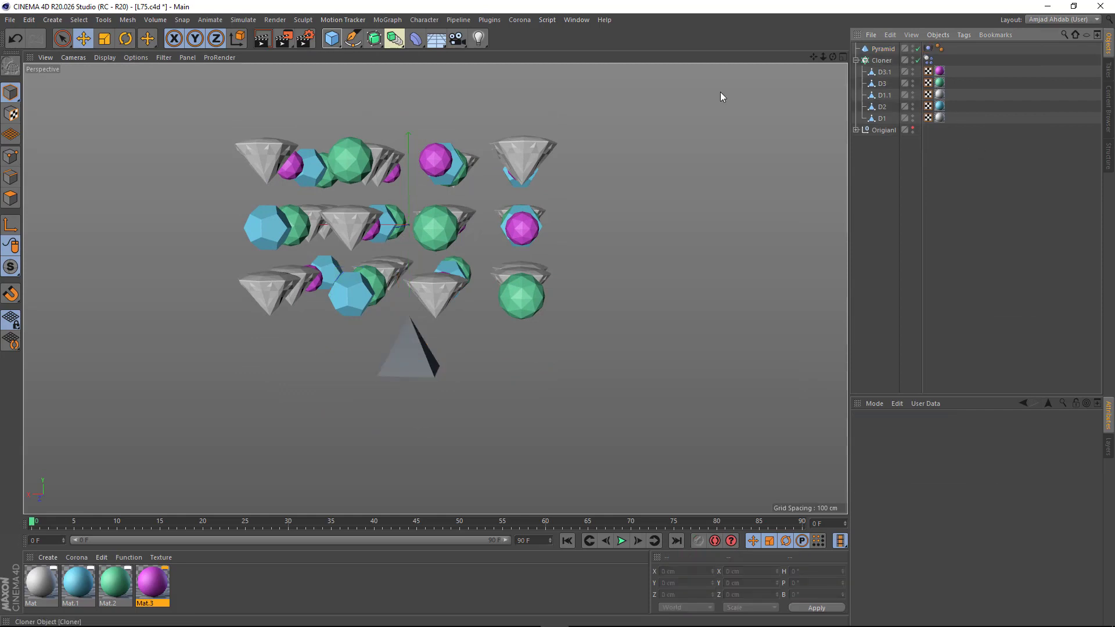
key("ctrl+z")
Add an Attractor particle force as a child of the Pyramid
left_click(241, 20)
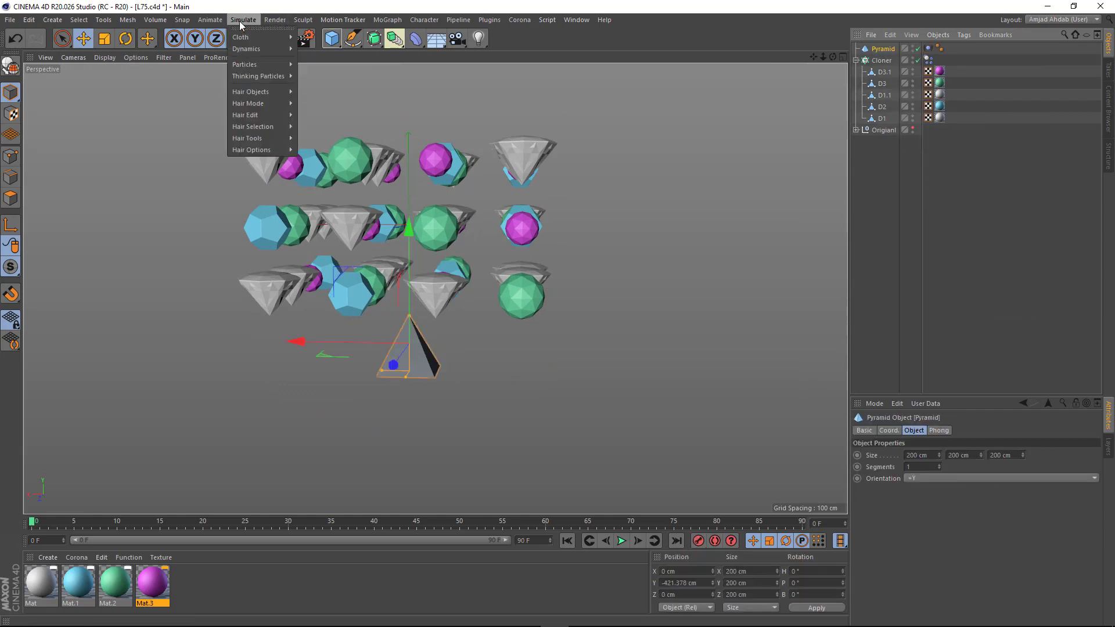
mouse_move(255, 65)
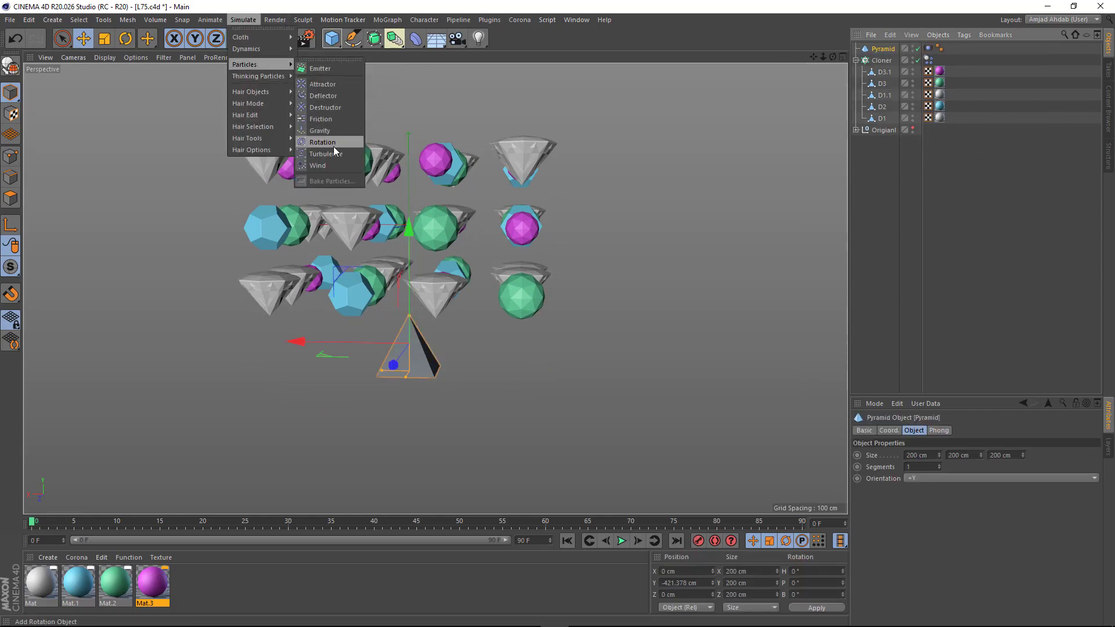
left_click(330, 85)
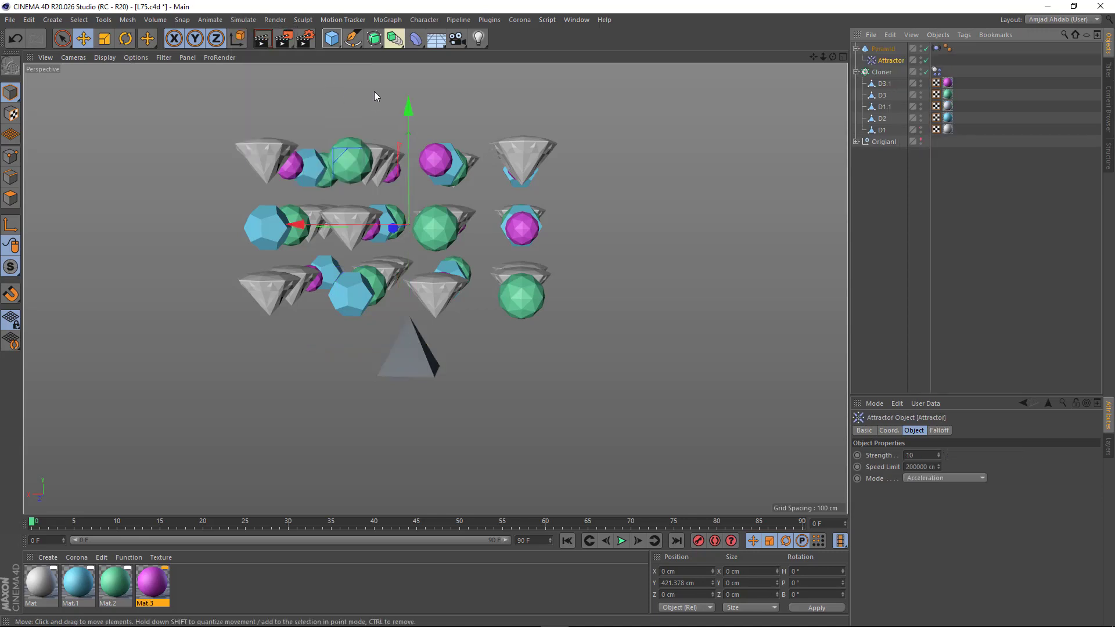
left_click(888, 60)
Move the Attractor to Y -66.574 cm at the Pyramid and set its strength to 300000 and speed limit to 50 cm
left_click_drag(435, 159, 410, 165, "alt")
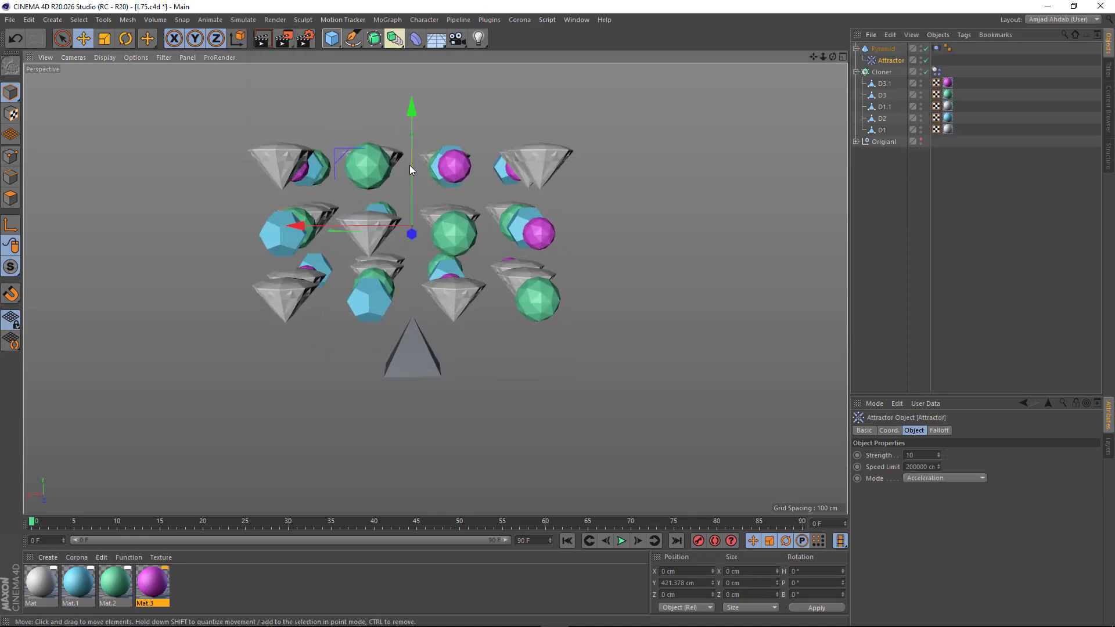
left_click(884, 50)
left_click(887, 60)
left_click_drag(924, 455, 880, 432)
type("300000")
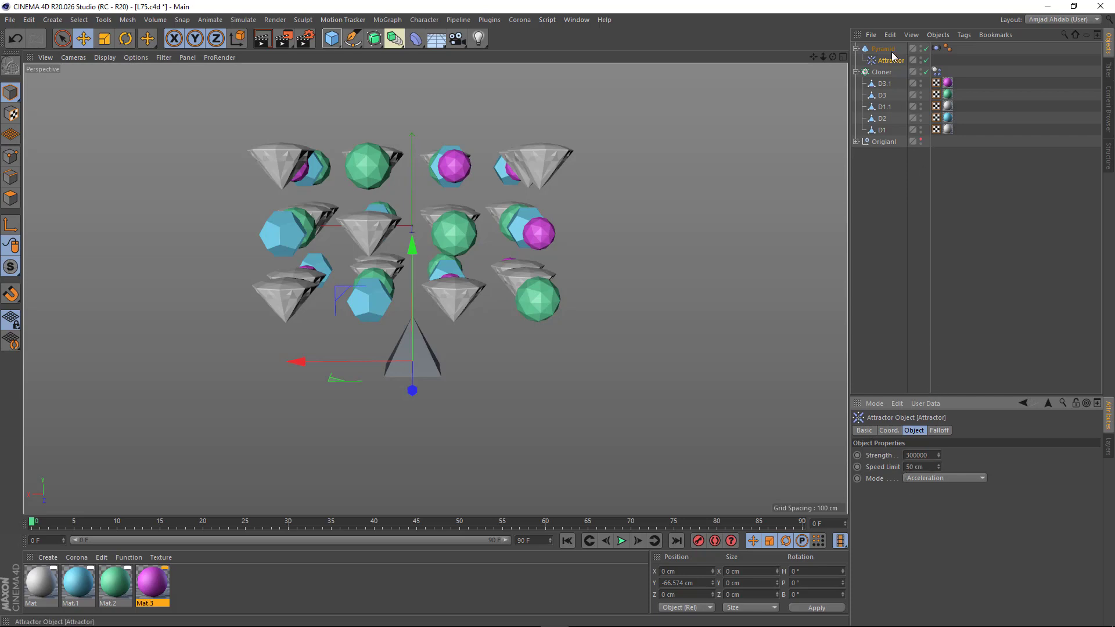
Enable position and rotation vibration in the Pyramid's Vibrate tag
left_click(936, 48)
left_click(882, 430)
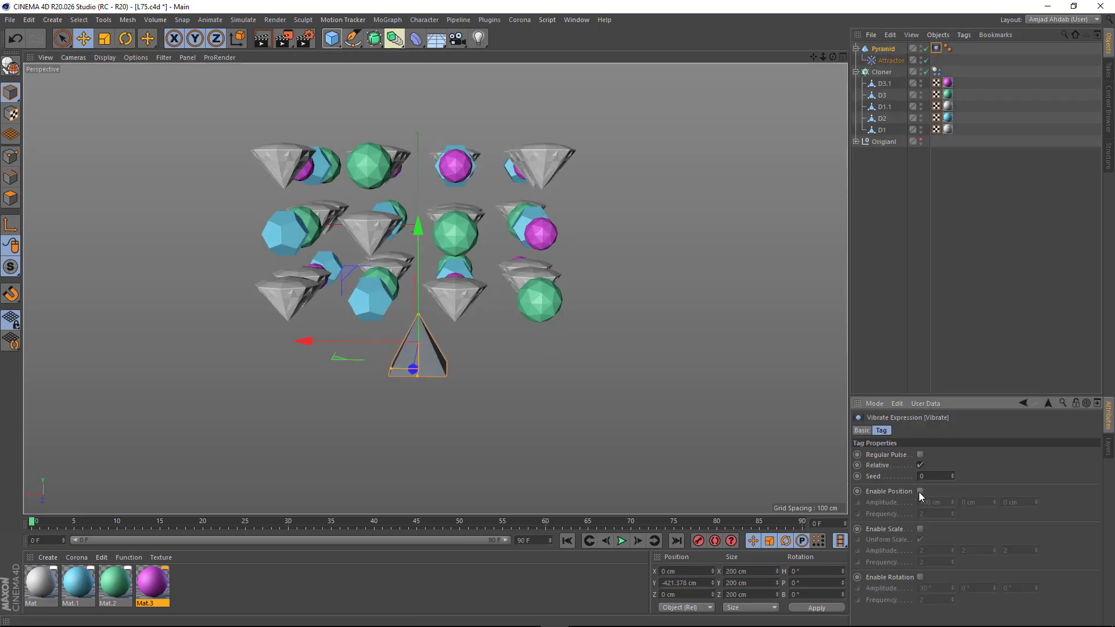
left_click(920, 578)
left_click(572, 369)
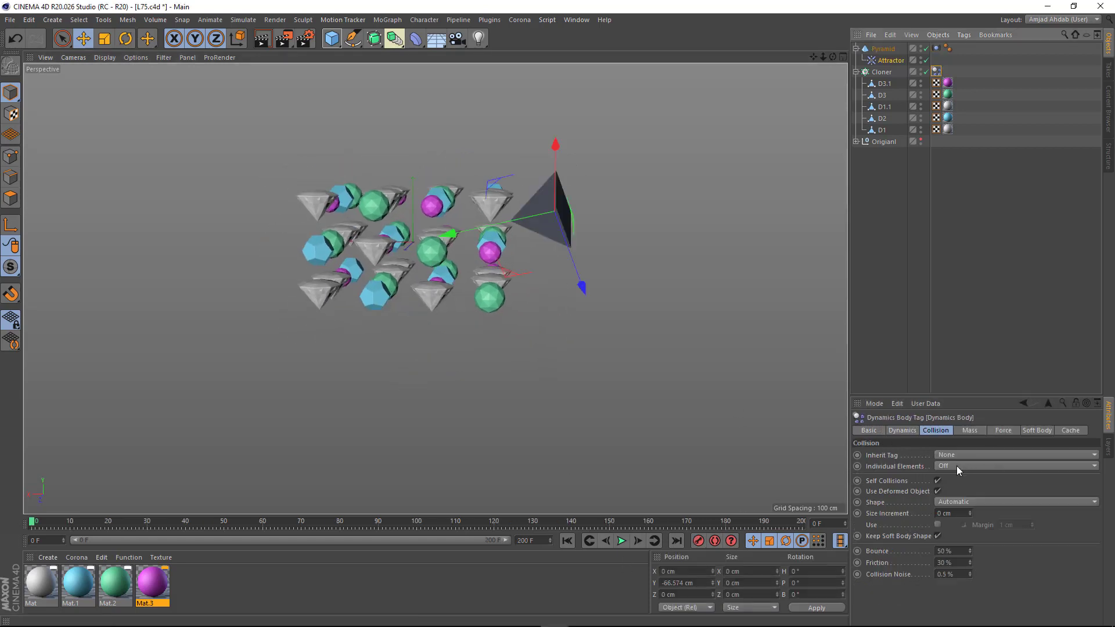
Set Individual Elements to Top Level in the Cloner's Dynamics Body collision settings and preview the simulation
left_click(957, 466)
left_click(957, 477)
left_click(621, 540)
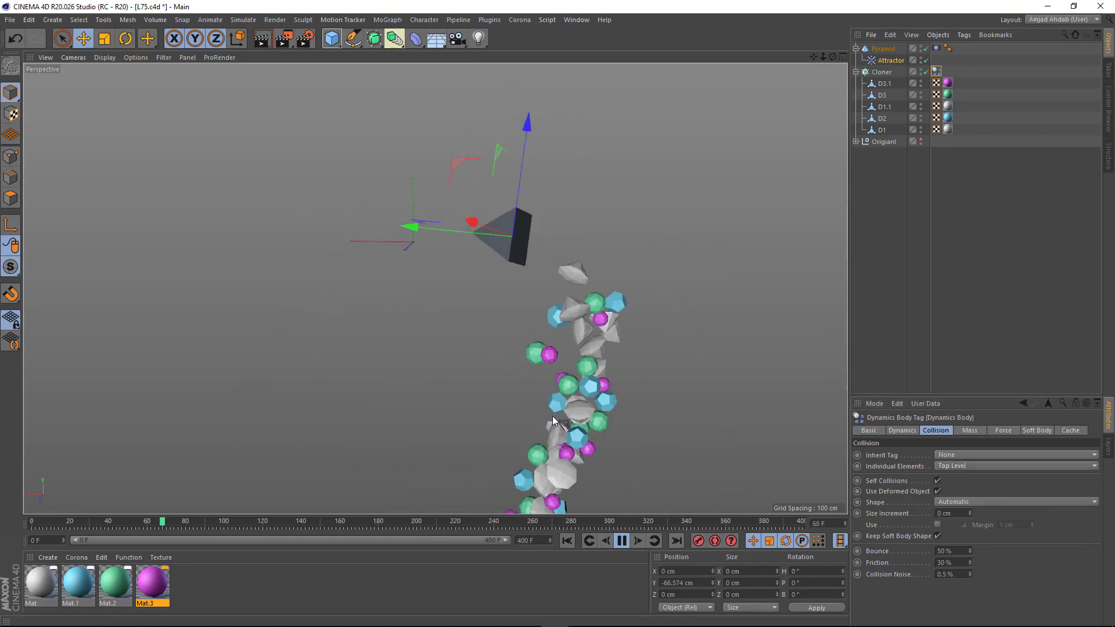
left_click(621, 540)
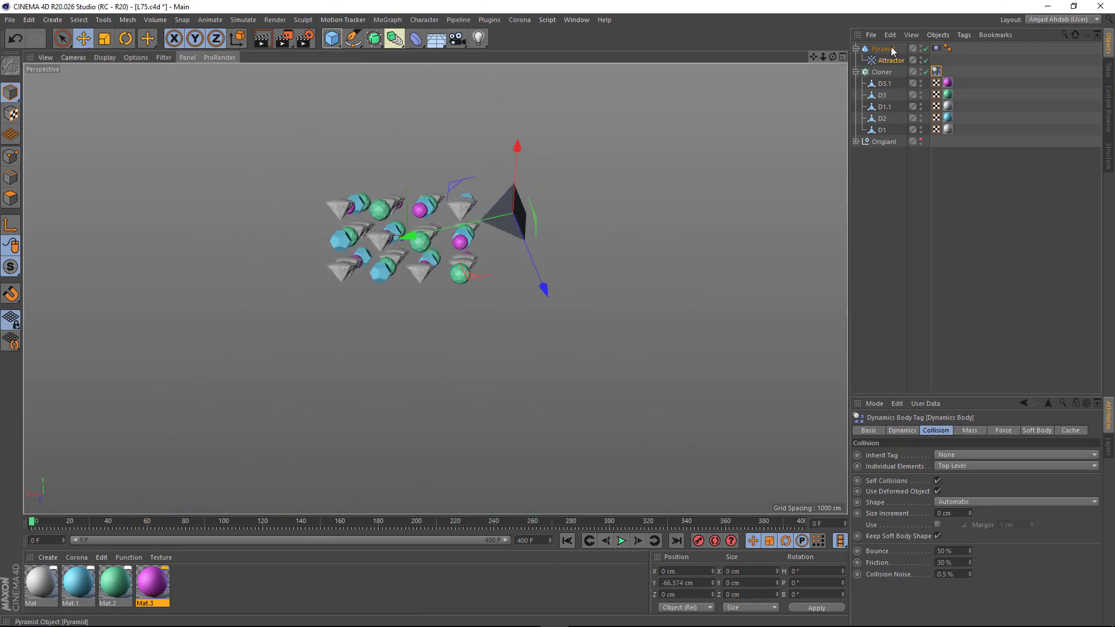
Replay the gem simulation, stop it at frame 91 and frame the scattered gems in close-up
left_click(621, 540)
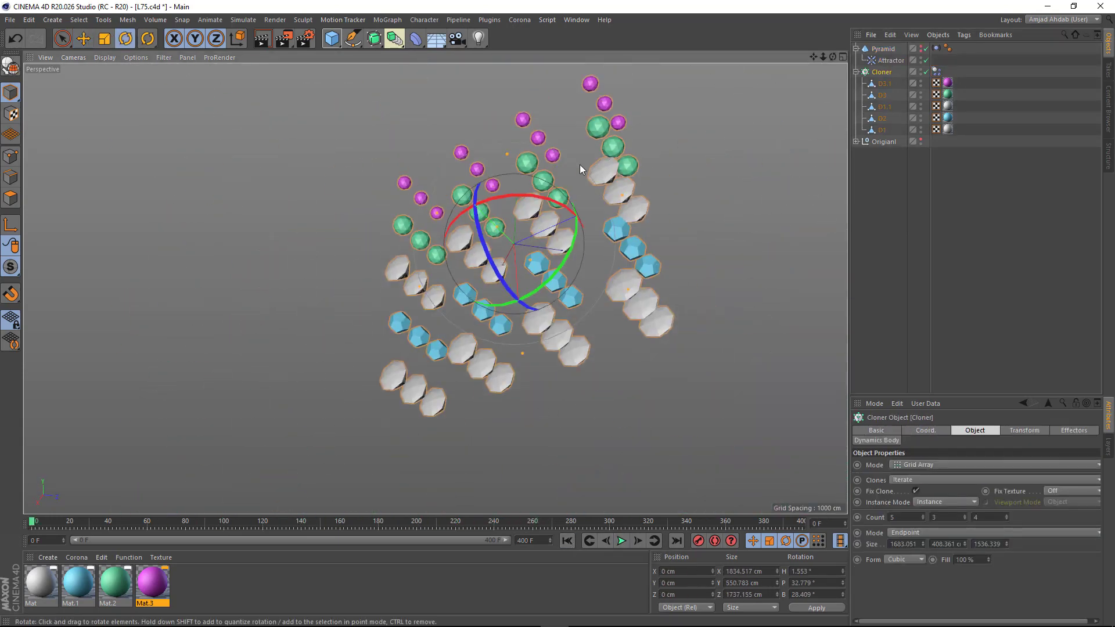
left_click(621, 540)
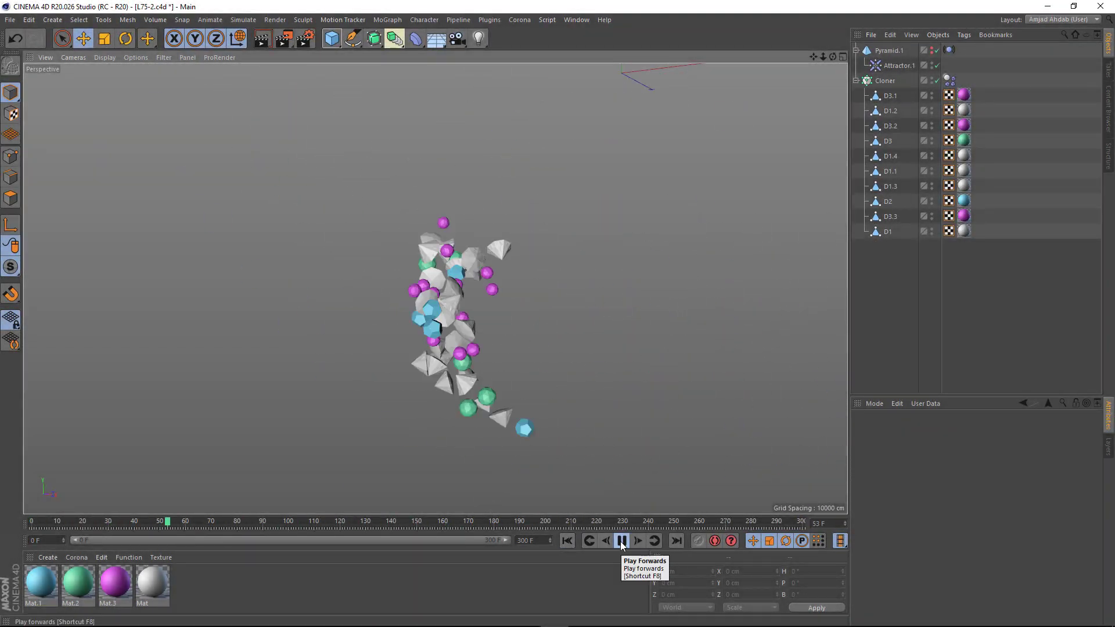
left_click(621, 541)
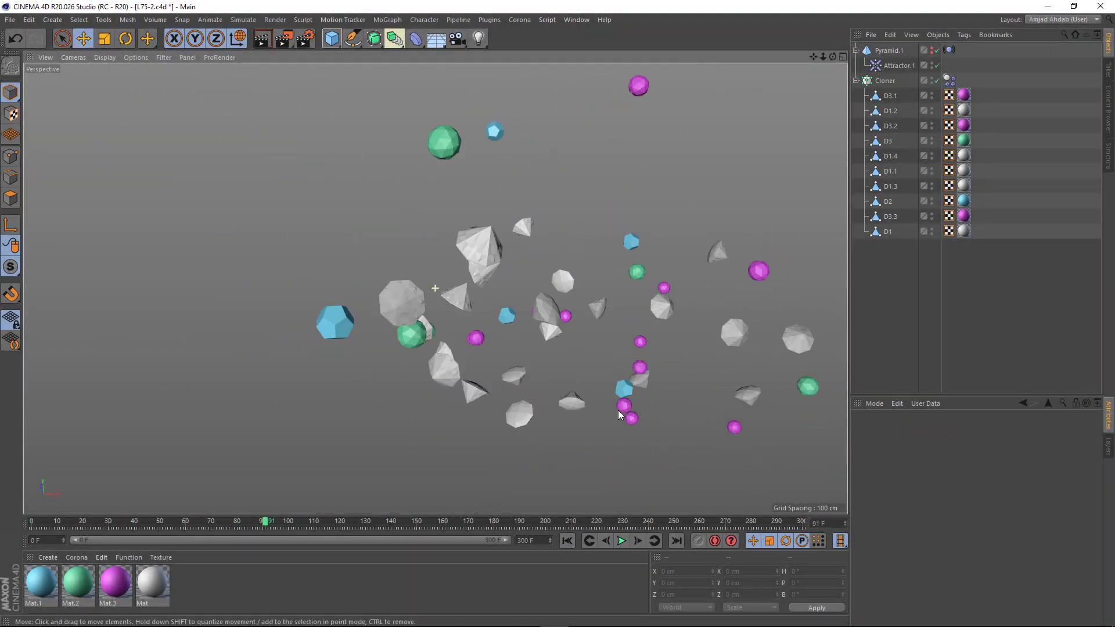
left_click_drag(618, 410, 520, 482, "alt")
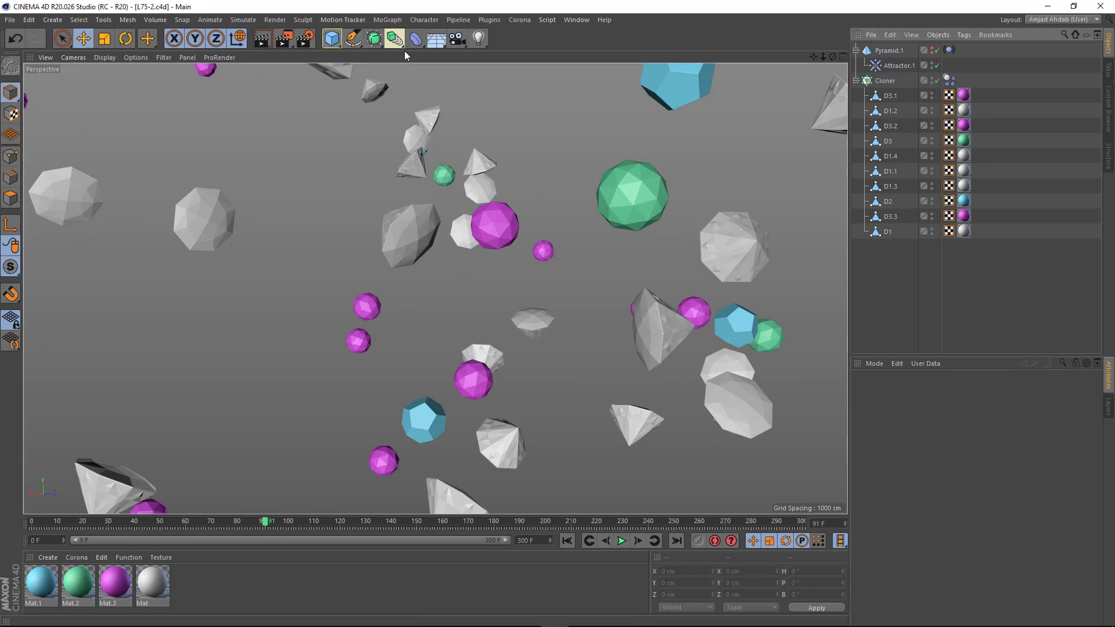
Add a Background object and apply a new dark blue material with H 224°, S 93% and V 25% to it
left_click_drag(437, 38, 473, 135)
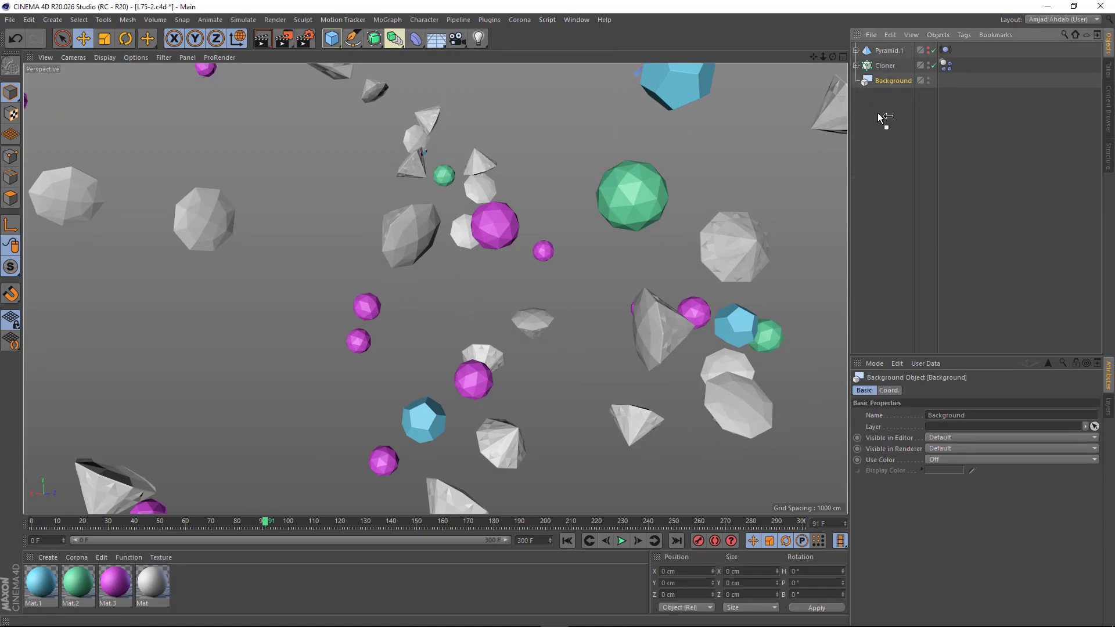
double_click(195, 586)
double_click(40, 577)
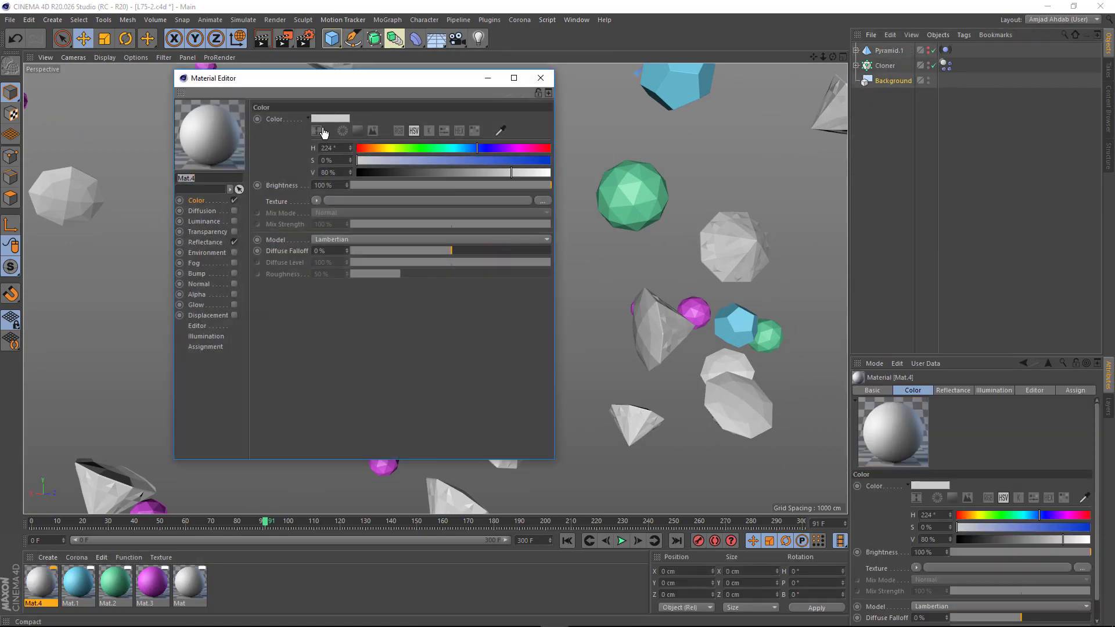
left_click(347, 154)
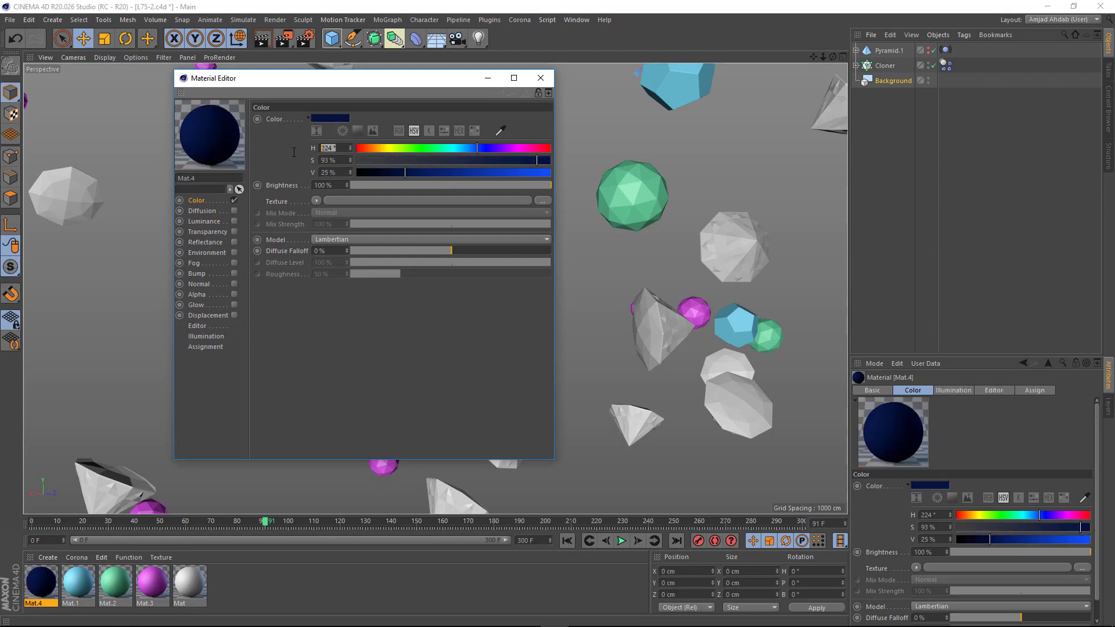
left_click_drag(392, 78, 459, 91)
left_click(608, 91)
left_click_drag(40, 582, 894, 81)
left_click(896, 103)
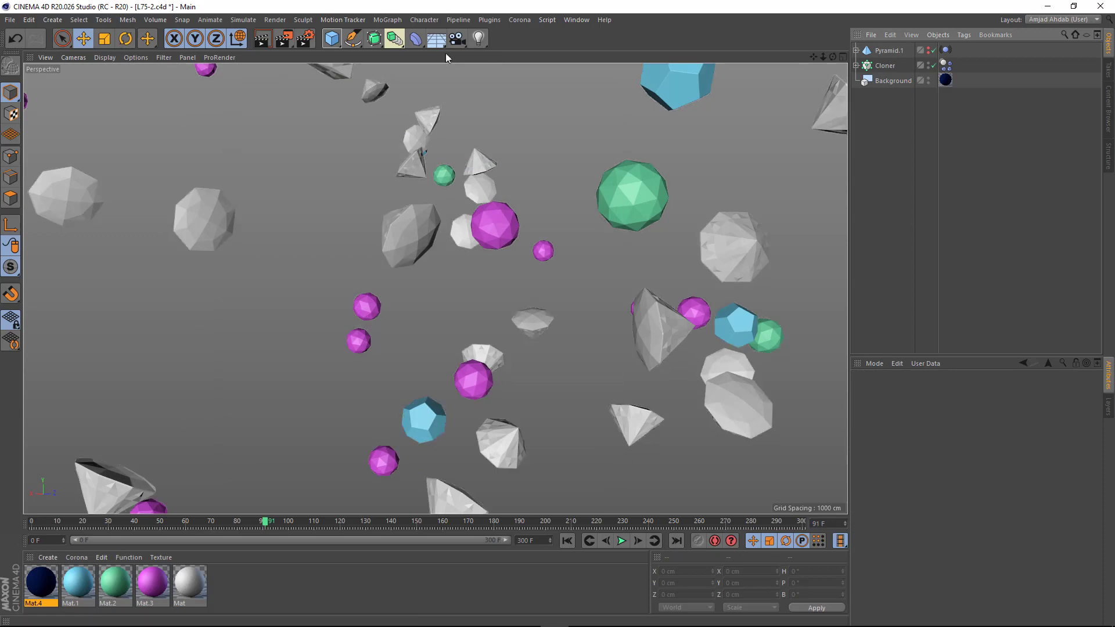
Add a Sky object above the Background object and create a new material for it
left_click_drag(436, 39, 470, 74)
left_click_drag(878, 50, 877, 59)
double_click(261, 582)
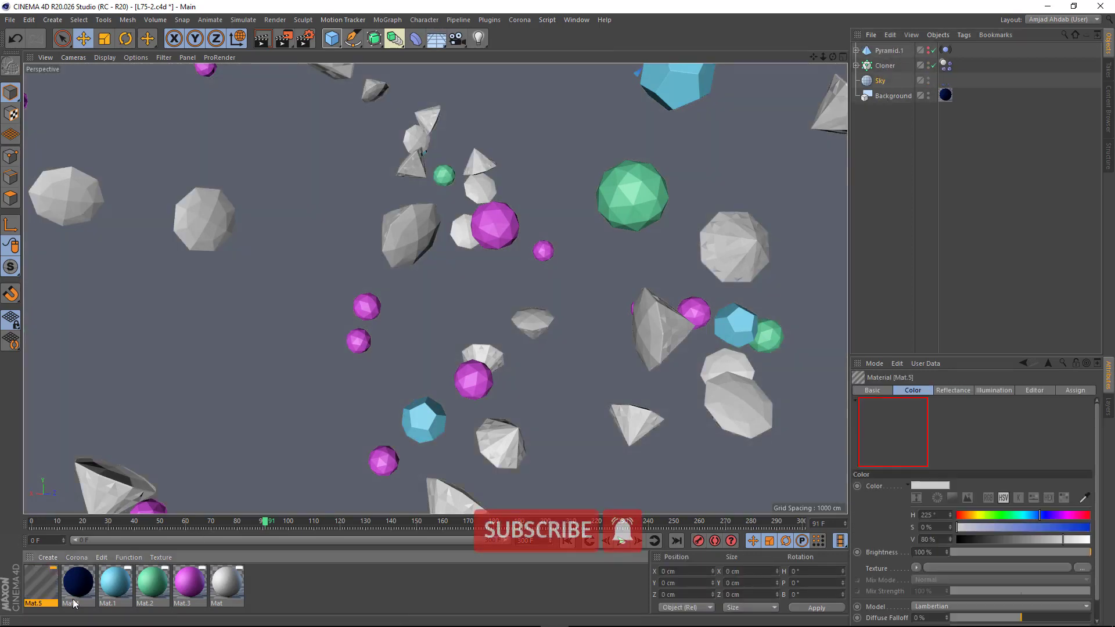
Enable Luminance in the new material and disable its Color and Reflectance channels
double_click(41, 582)
left_click_drag(399, 82, 518, 102)
left_click(349, 240)
left_click(349, 218)
left_click(349, 261)
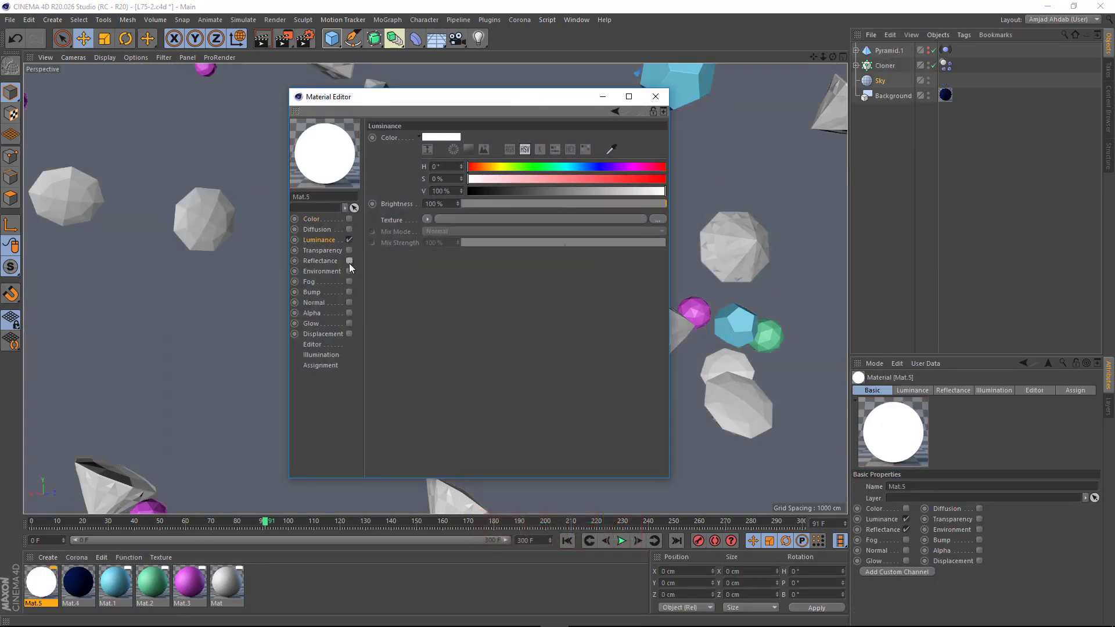
Load SoftboxTent3.hdr as the Luminance texture without copying it to the project, and open its shader settings
left_click(512, 218)
double_click(503, 232)
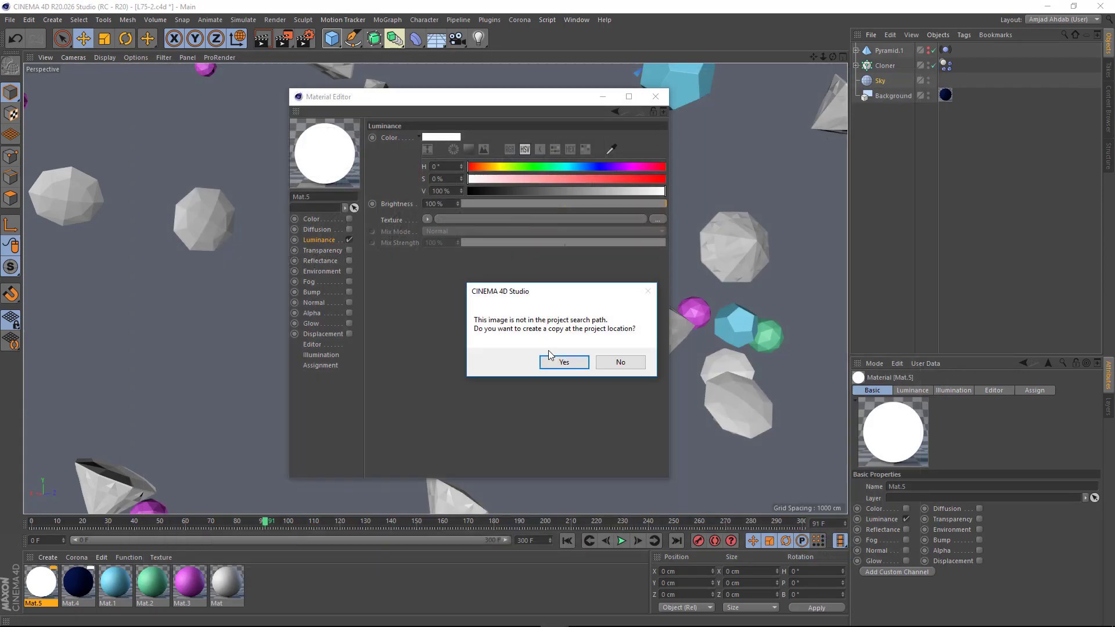
left_click(619, 361)
left_click(436, 241)
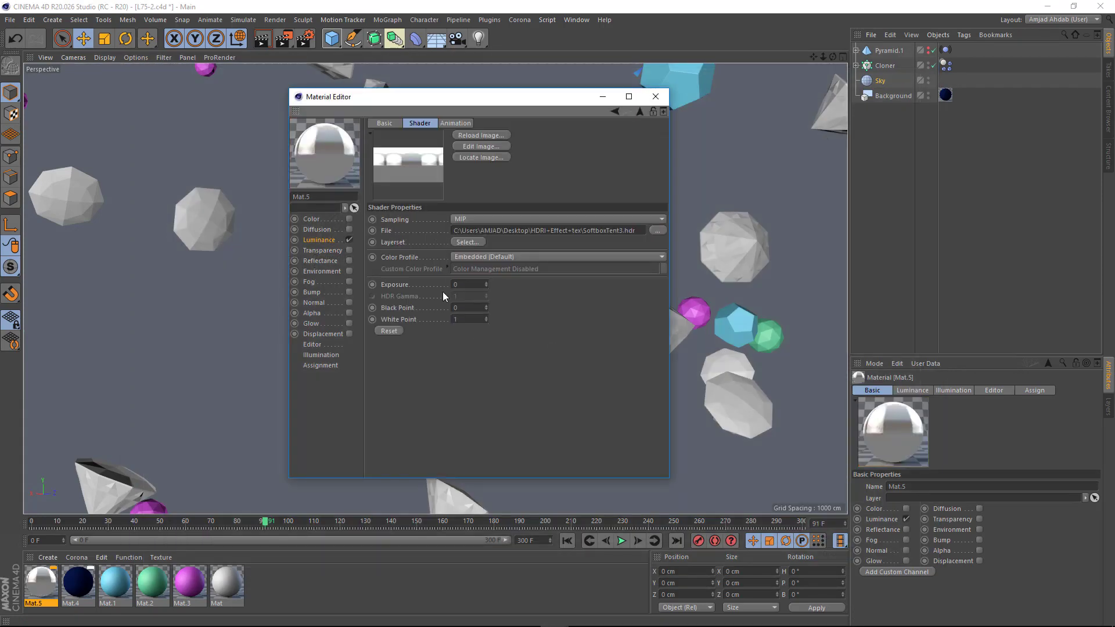
Set the softbox image's exposure to 0.1 and black point to 0.16, and return to the Luminance settings
type(".1")
left_click(456, 308)
type(".16")
key("Return")
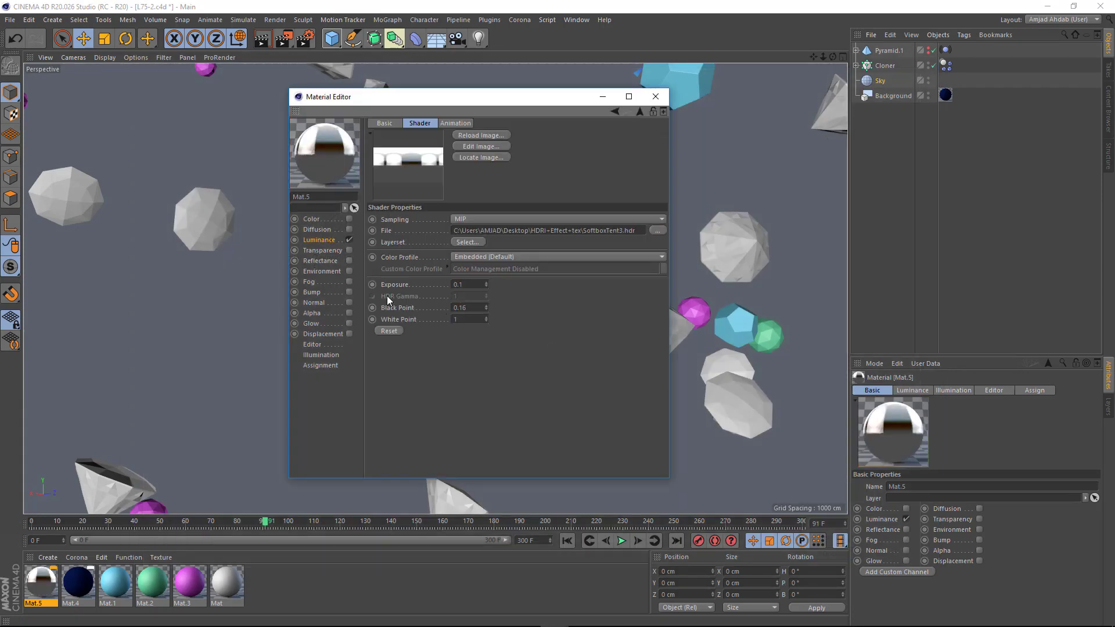
left_click(327, 241)
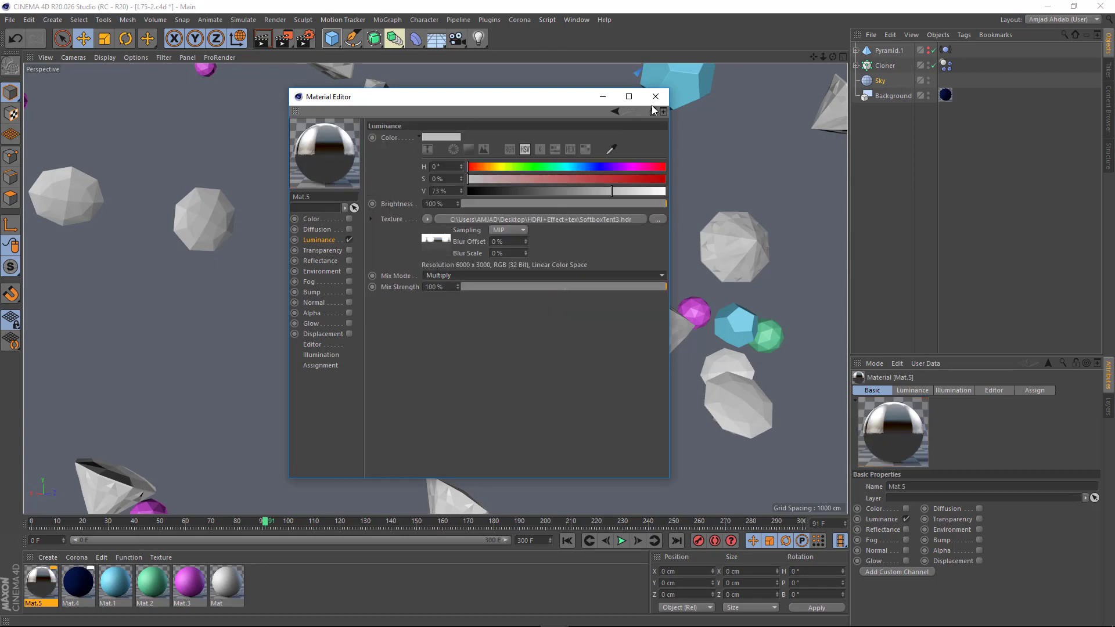
Apply the softbox material to the Sky and add a Compositing tag to the Sky
left_click(656, 97)
left_click_drag(85, 565, 880, 81)
right_click(879, 80)
mouse_move(914, 85)
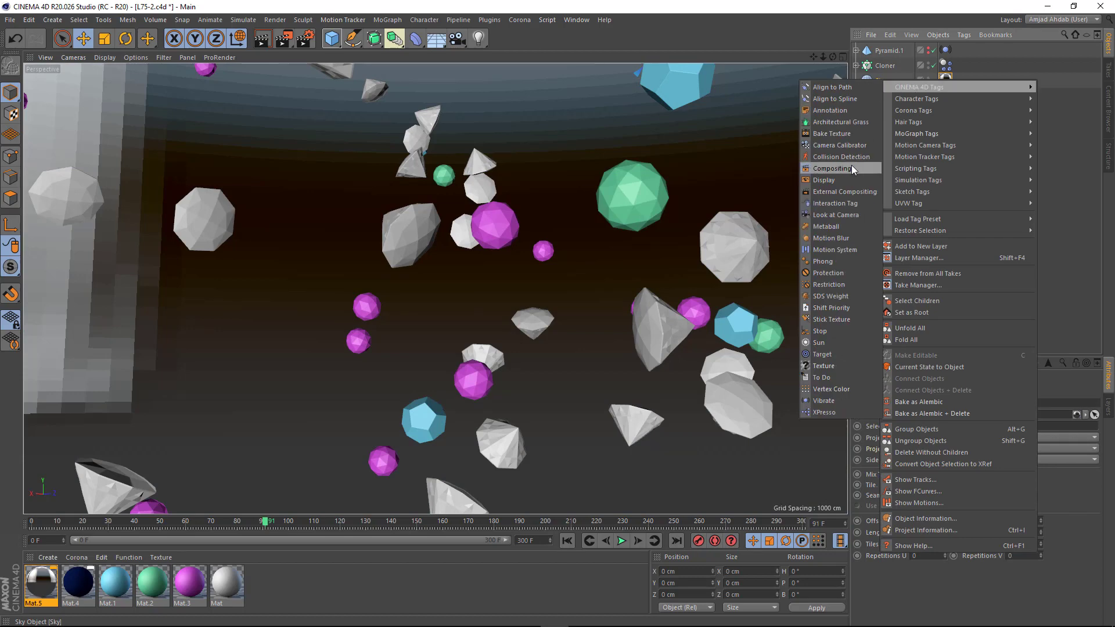
left_click(851, 166)
left_click(923, 459)
Rotate the Sky's heading to about -128° and turn off Seen by Camera in its Compositing tag
left_click(880, 81)
left_click(915, 390)
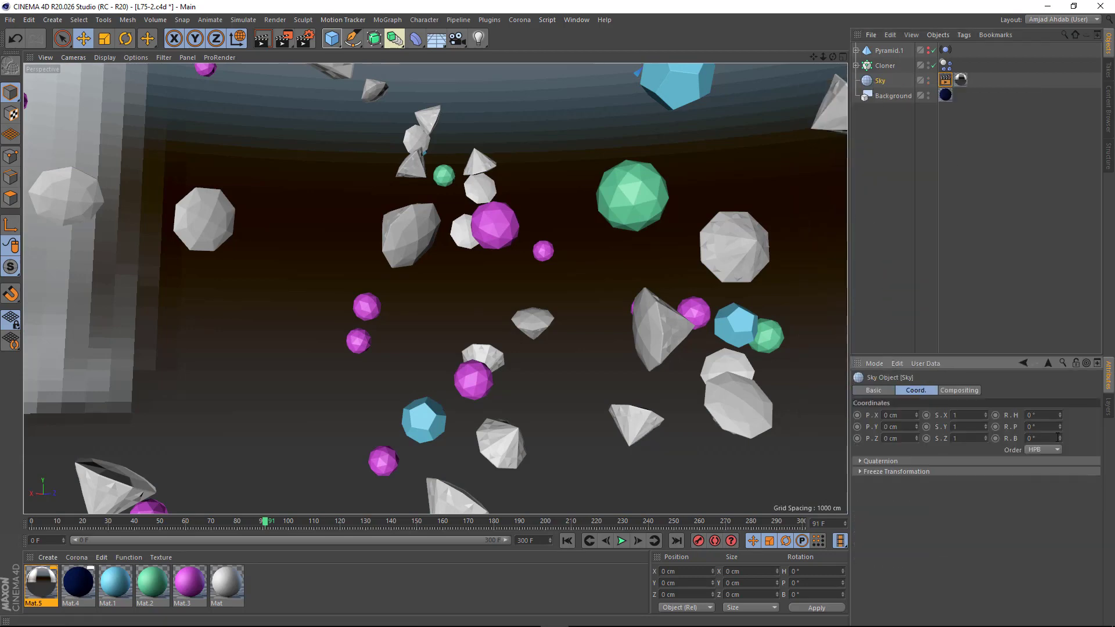
left_click_drag(1060, 414, 1038, 417)
left_click(945, 80)
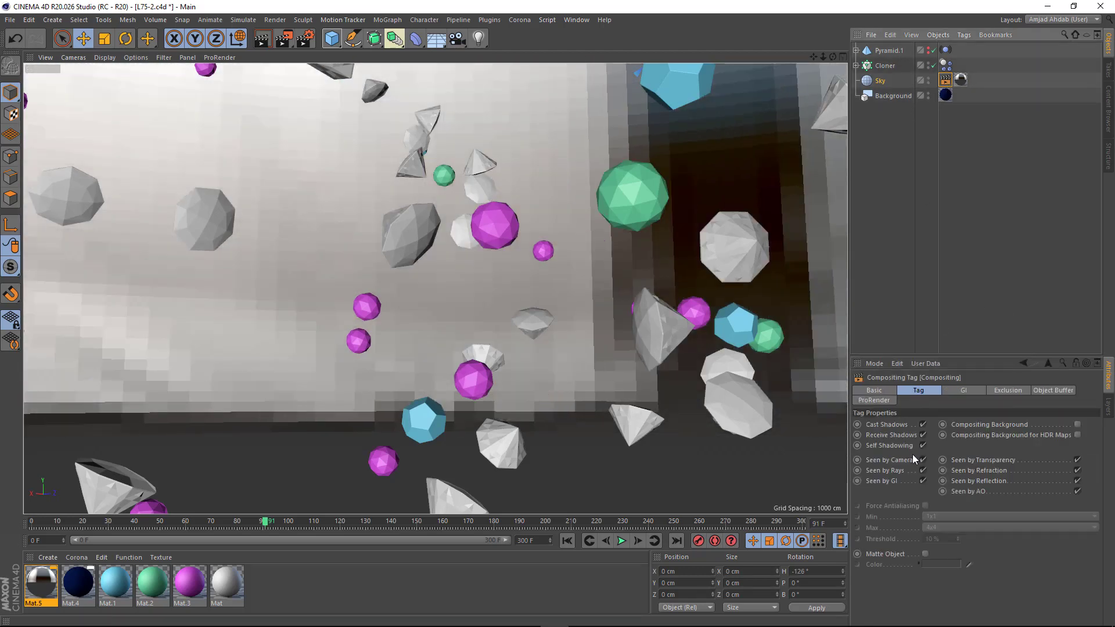
left_click(923, 459)
Add an Infinite light and move it to about X 281, Y -559, Z -1185 cm
left_click_drag(473, 42, 583, 94)
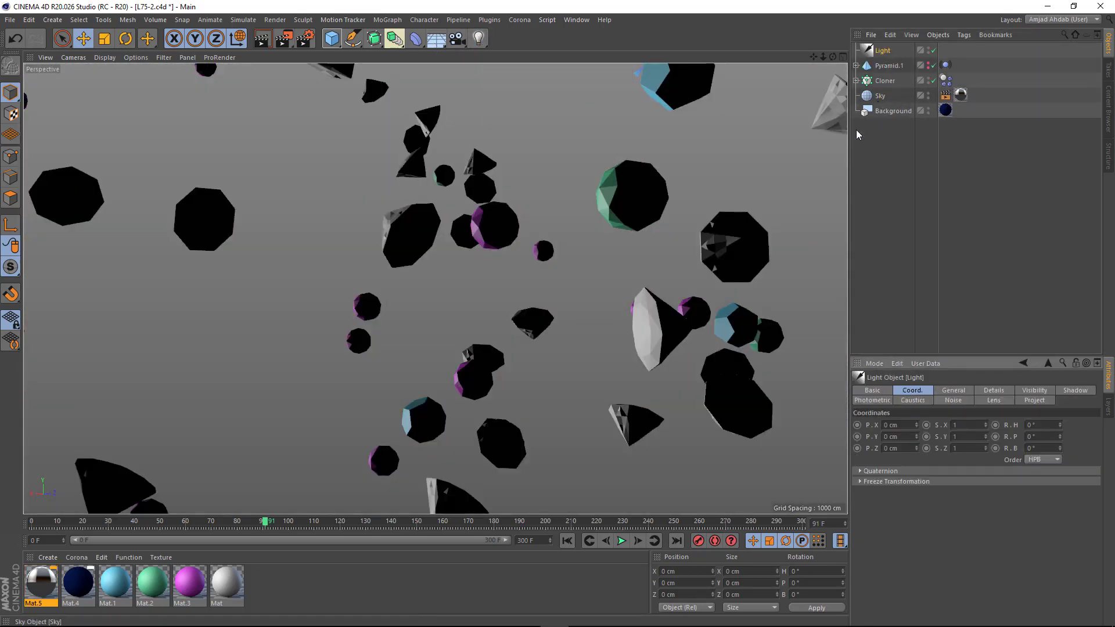
left_click_drag(627, 174, 630, 209, "alt")
left_click_drag(634, 77, 623, 249)
left_click_drag(625, 343, 504, 329)
left_click_drag(464, 261, 389, 249, "alt")
left_click_drag(567, 319, 411, 282)
left_click_drag(411, 282, 532, 323, "alt")
middle_click(531, 322)
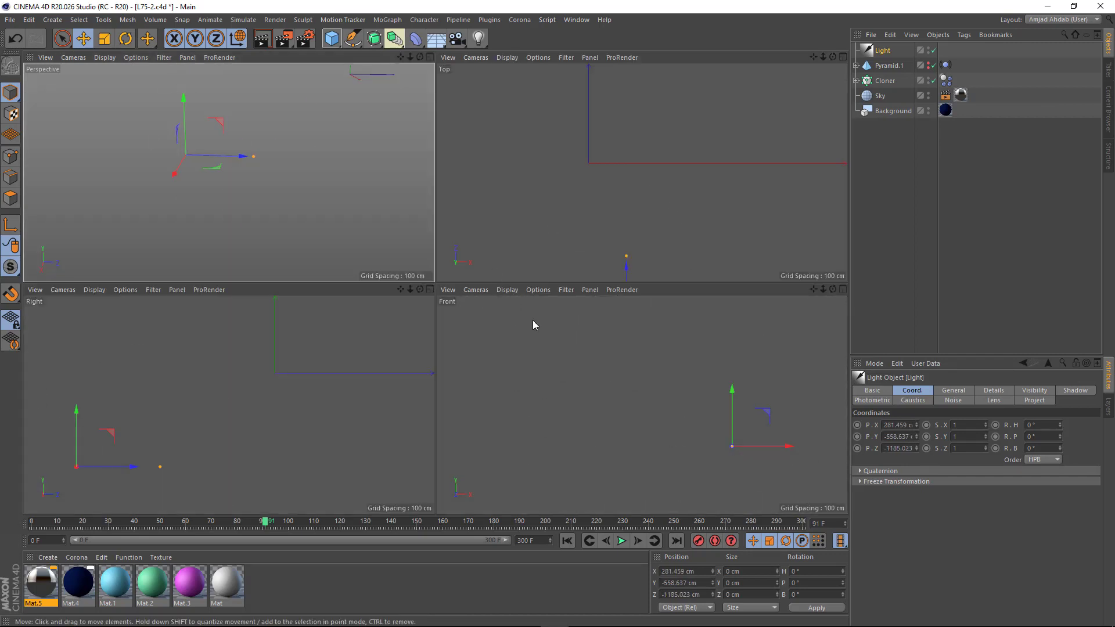
Hide the light in the viewport, frame the gems and add a camera from that view, looking through it
scroll(532, 322, "down", 3)
scroll(671, 105, "down", 4)
left_click_drag(364, 258, 604, 367, "alt")
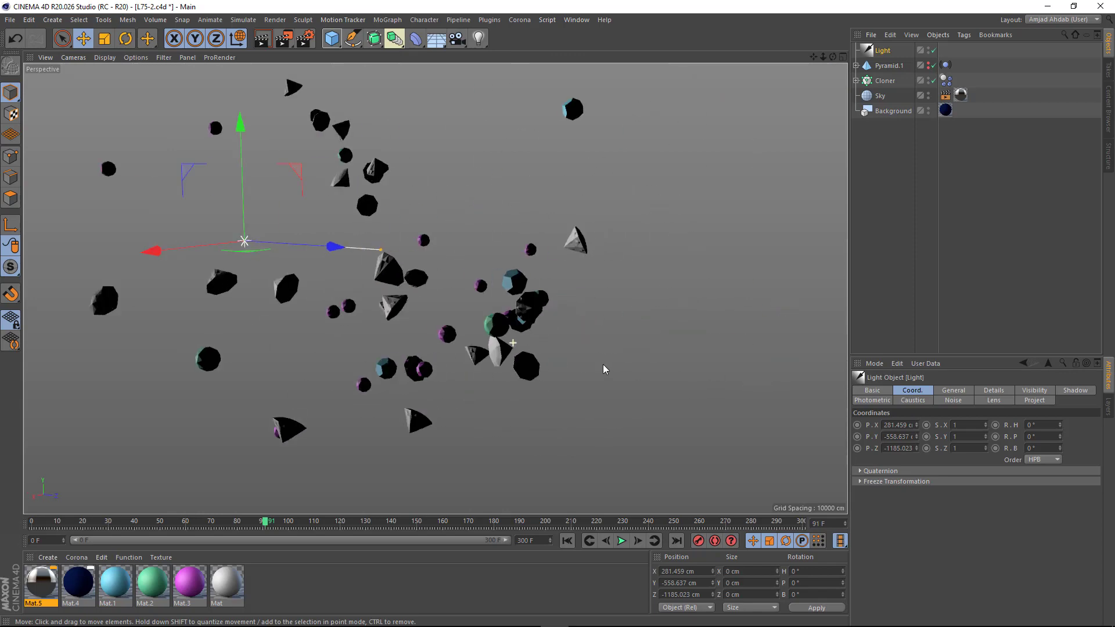
right_click_drag(604, 366, 725, 349, "alt")
double_click(928, 48, "alt")
left_click_drag(604, 266, 723, 302, "alt")
left_click(457, 38)
left_click(934, 50)
Set the camera's sensor size to 50 and move the camera closer to the gems
left_click(960, 391)
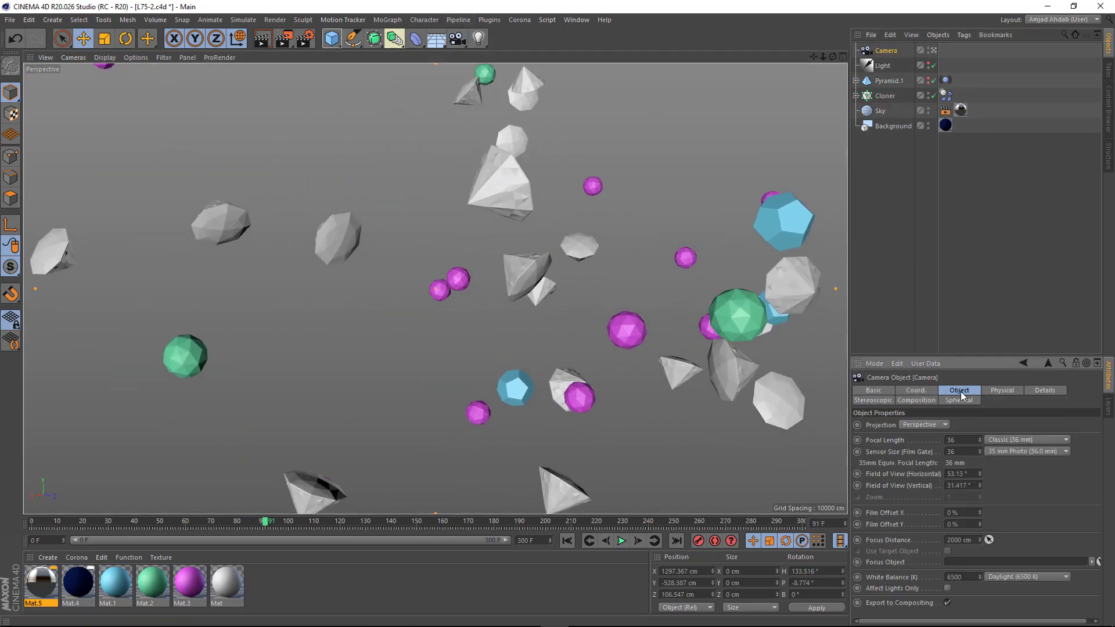
left_click_drag(979, 452, 979, 420)
left_click_drag(961, 451, 878, 446)
type("50")
key("Return")
scroll(541, 294, "up", 3)
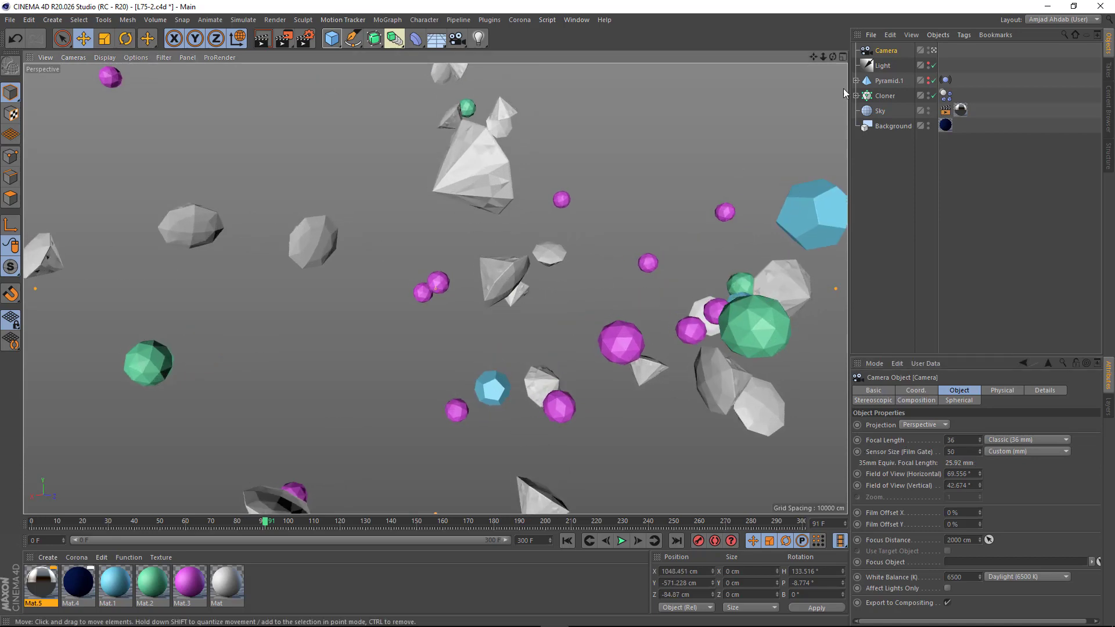
Leave the camera view, show the light again and move it beside the gems to about X -842, Z -1701 cm
left_click(933, 50)
scroll(548, 294, "down", 3)
left_click_drag(548, 294, 604, 325, "alt")
middle_click(659, 172)
scroll(658, 172, "down", 2)
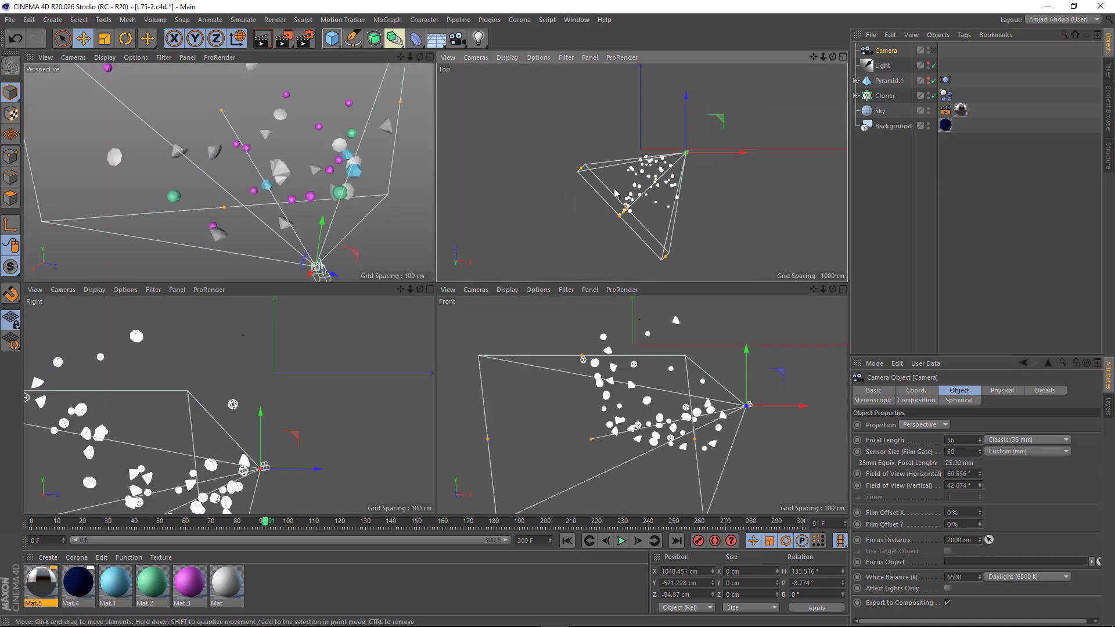
middle_click_drag(659, 171, 650, 163, "alt")
left_click(928, 65, "alt")
left_click(882, 65)
left_click_drag(674, 164, 624, 187)
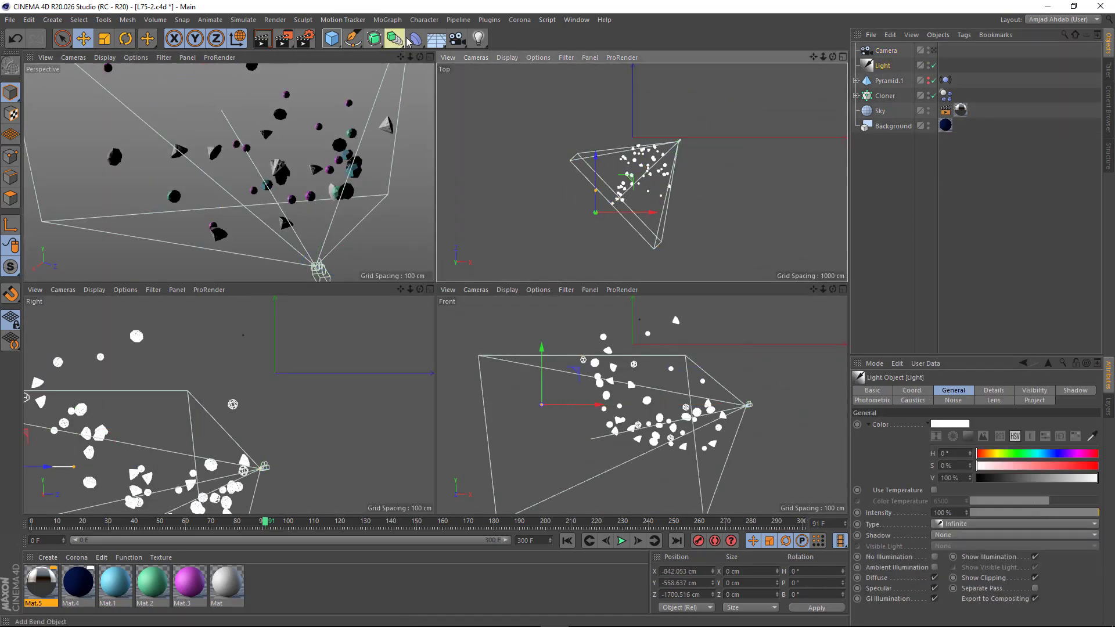
Add a Null and give the light a Target tag with the Null as its target object
left_click_drag(332, 39, 347, 58)
right_click(888, 81)
mouse_move(906, 90)
left_click(842, 358)
left_click_drag(881, 56, 923, 414)
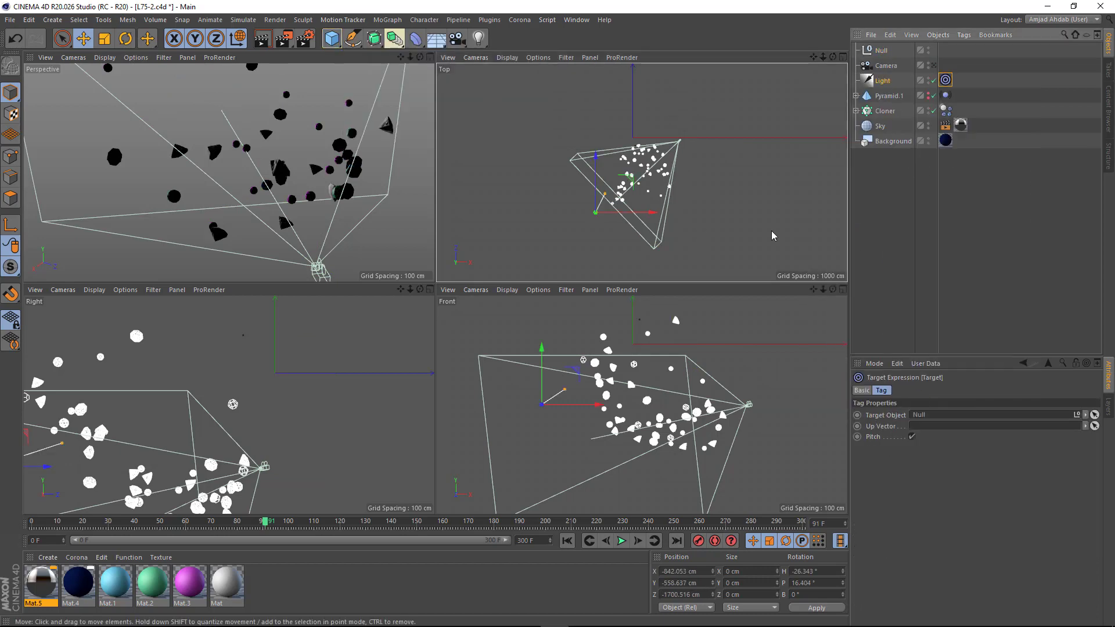
Move the Null into the middle of the scattered gems
middle_click_drag(653, 336, 636, 342, "alt")
left_click(881, 51)
left_click_drag(649, 315, 652, 386)
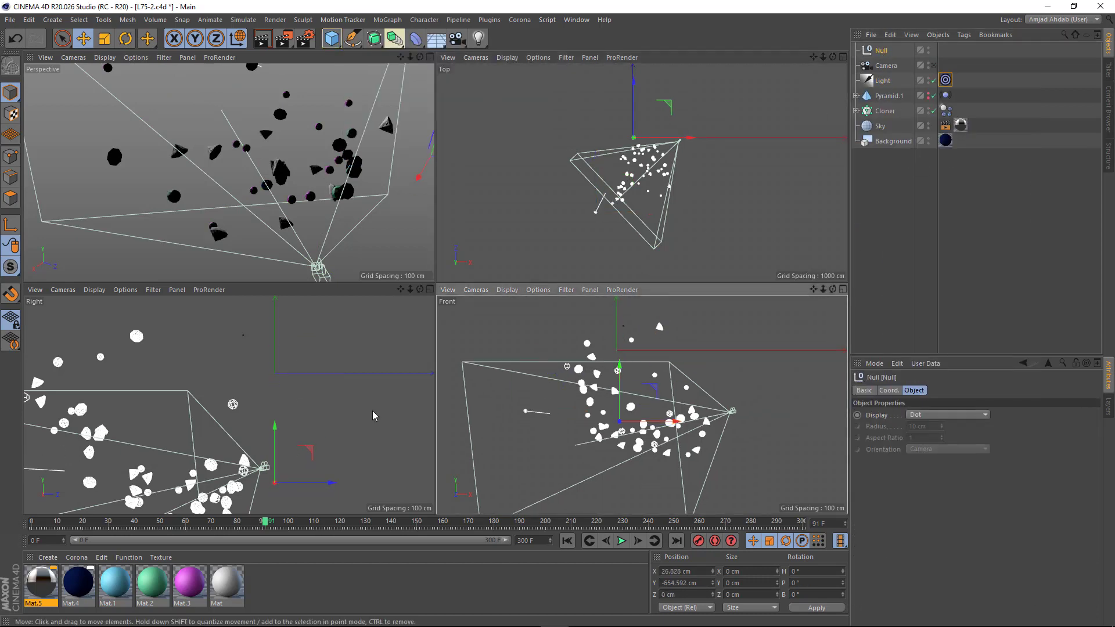
middle_click_drag(323, 430, 357, 381, "alt")
scroll(356, 381, "down", 3)
left_click_drag(357, 380, 299, 388)
Move the targeted light farther out to about X -1712, Y -1106, Z -1788 cm
left_click(882, 80)
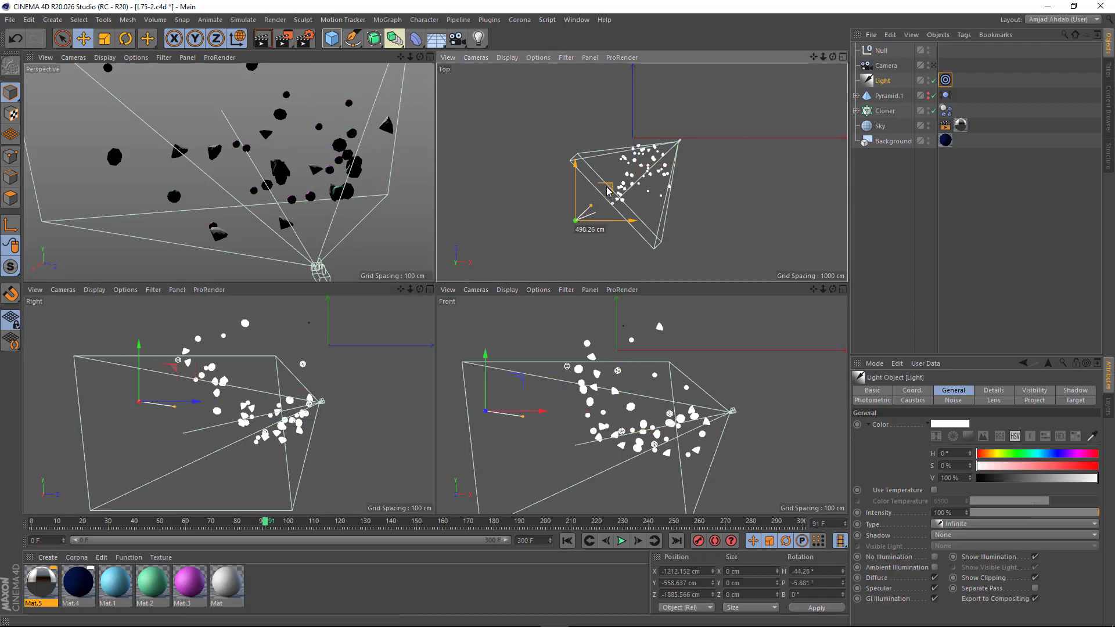
key("F1")
key("o")
left_click_drag(490, 202, 490, 183)
left_click_drag(525, 325, 588, 323)
Duplicate the light with its Target tag and set both lights' intensity to 80%
left_click_drag(883, 80, 883, 73, "ctrl")
left_click(882, 95, "ctrl")
left_click_drag(959, 512, 865, 489)
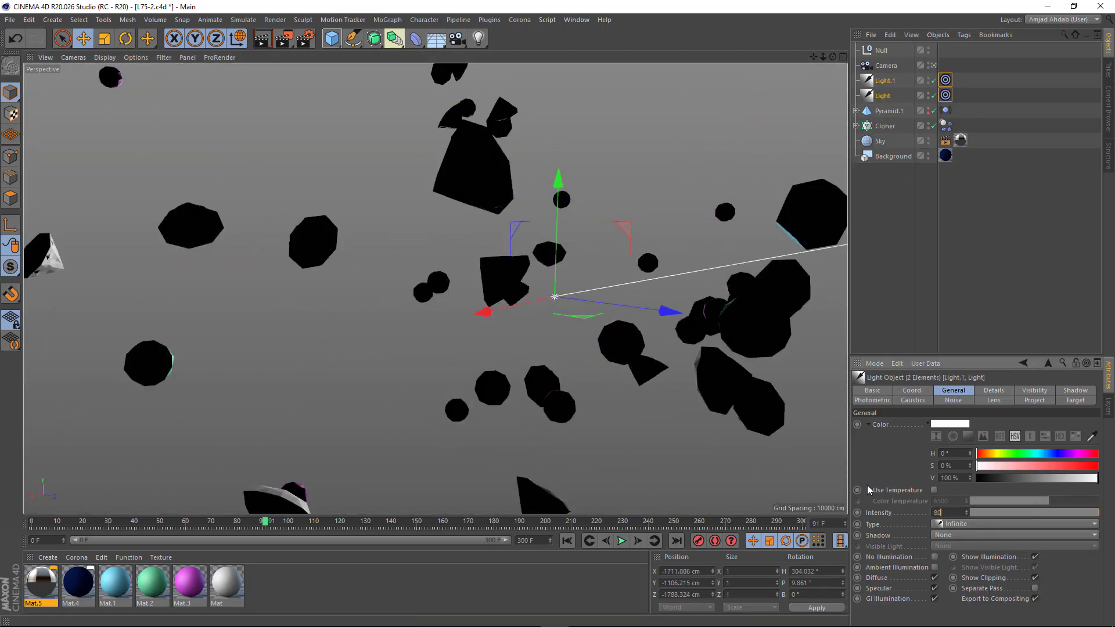
type("80")
key("Return")
Move the duplicate light to the opposite side of the gems and adjust its height and depth
left_click(884, 80)
middle_click(601, 274)
left_click_drag(593, 185, 761, 140)
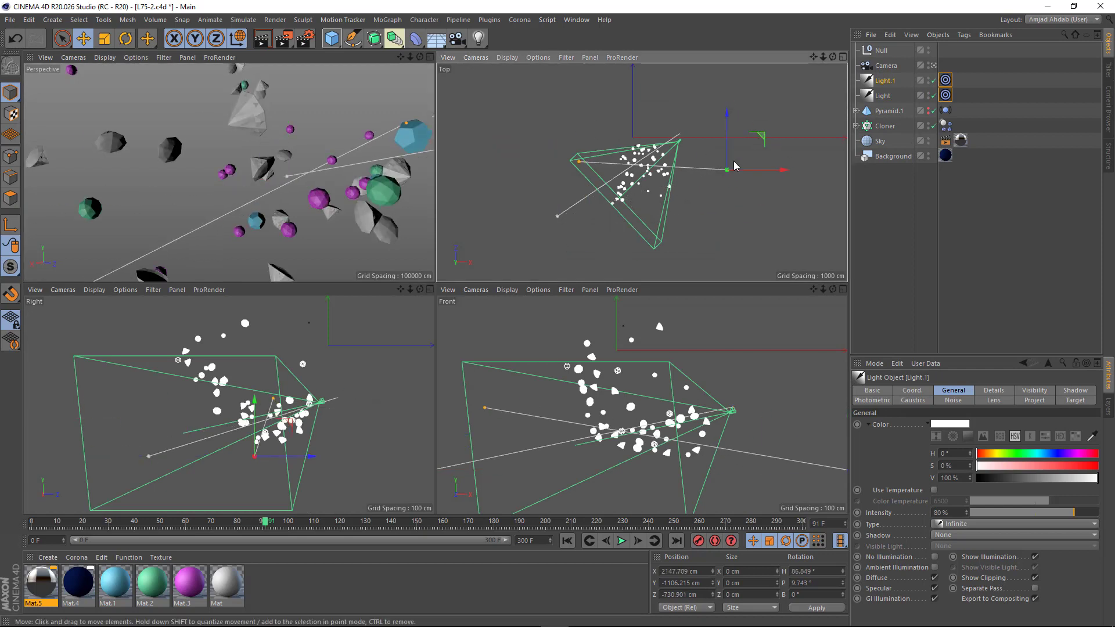
scroll(579, 308, "down", 2)
left_click_drag(528, 320, 500, 353)
left_click_drag(795, 443, 792, 414)
left_click_drag(746, 138, 746, 123)
Reposition the original light to about X -1619, Y -982, Z -1114 cm
left_click(882, 95)
left_click_drag(592, 183, 596, 153)
mouse_move(471, 388)
left_mouse_down()
mouse_move(471, 346)
mouse_move(471, 373)
left_mouse_up()
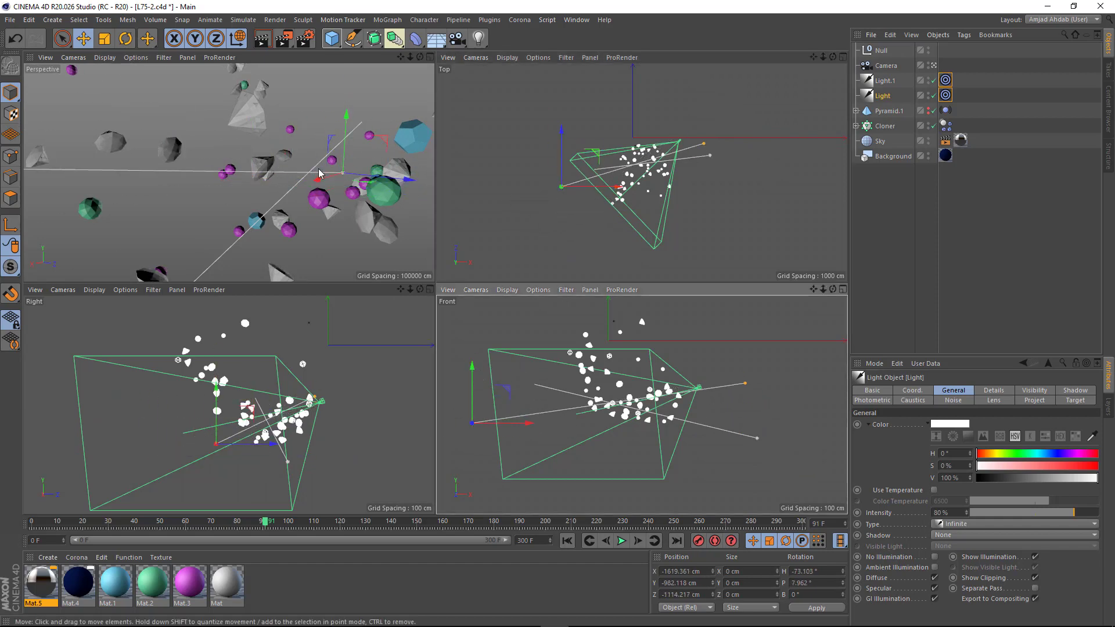
Fine-tune the original light's position to about X -1870, Z -1570 cm and nudge its height
key("F1")
left_click_drag(599, 308, 657, 289, "alt")
left_click_drag(787, 308, 746, 306)
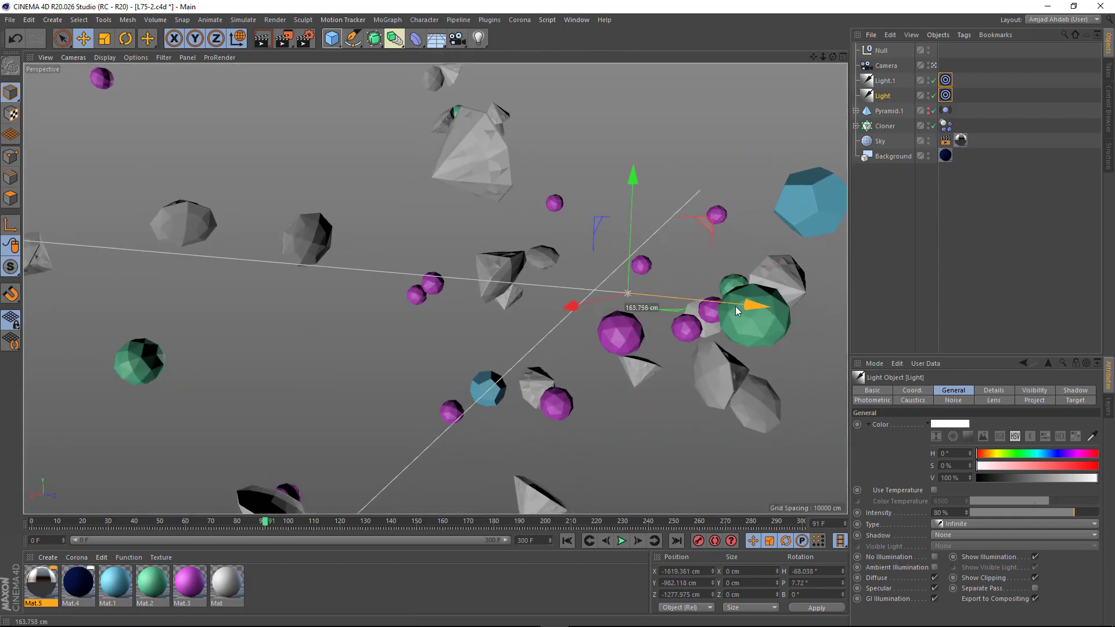
middle_click(667, 255)
mouse_move(597, 163)
left_mouse_down()
mouse_move(602, 178)
mouse_move(585, 176)
left_mouse_up()
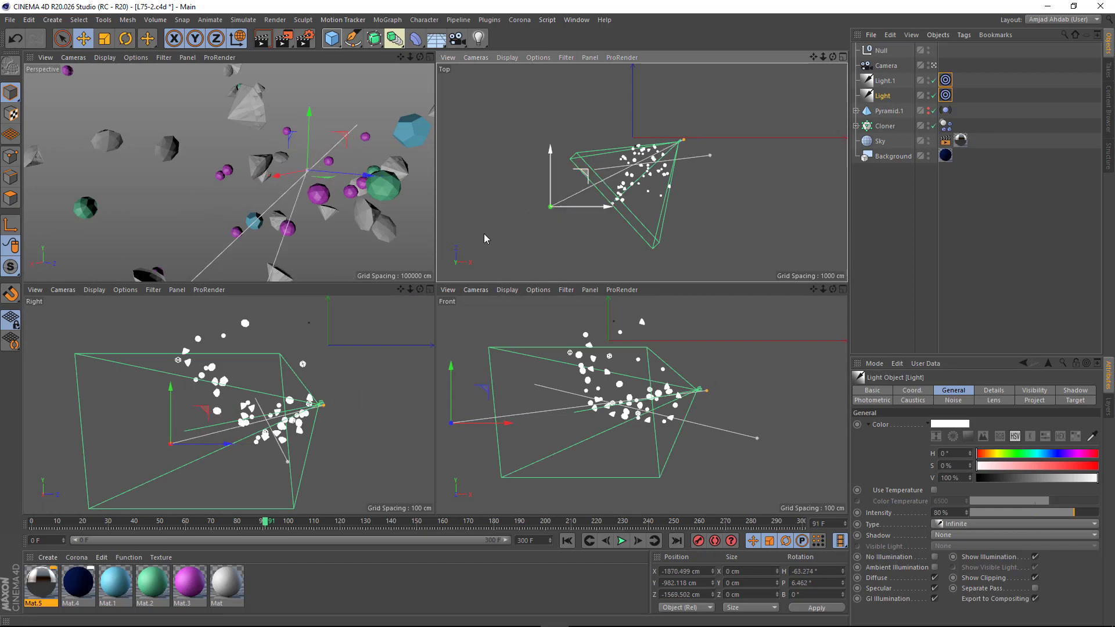
left_click_drag(170, 399, 170, 404)
Check the lit gems from outside the camera and return to the camera view
middle_click(373, 224)
left_click(373, 224)
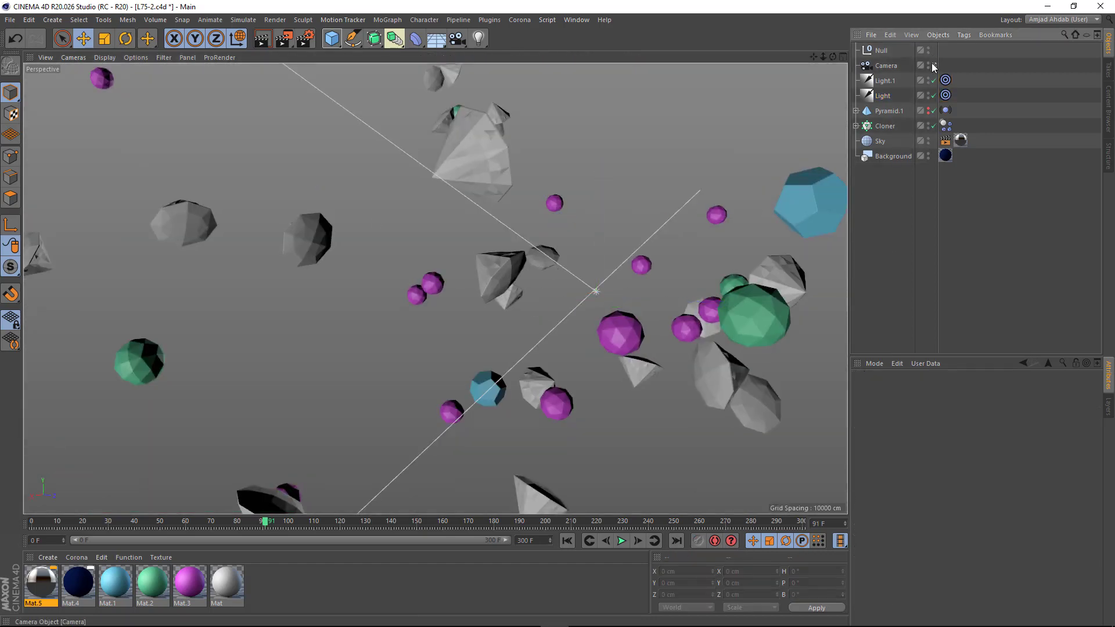
left_click(932, 64)
left_click_drag(511, 261, 406, 325, "alt")
left_click(933, 65)
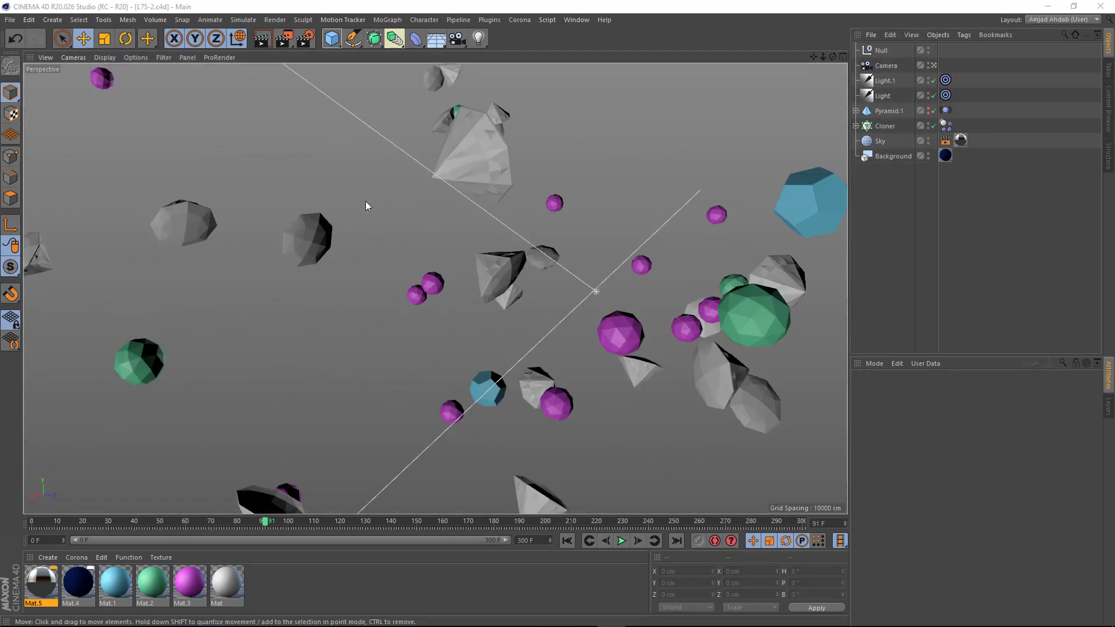
Switch the renderer to Physical and set its sampler to Progressive
left_click(305, 38)
left_click(318, 134)
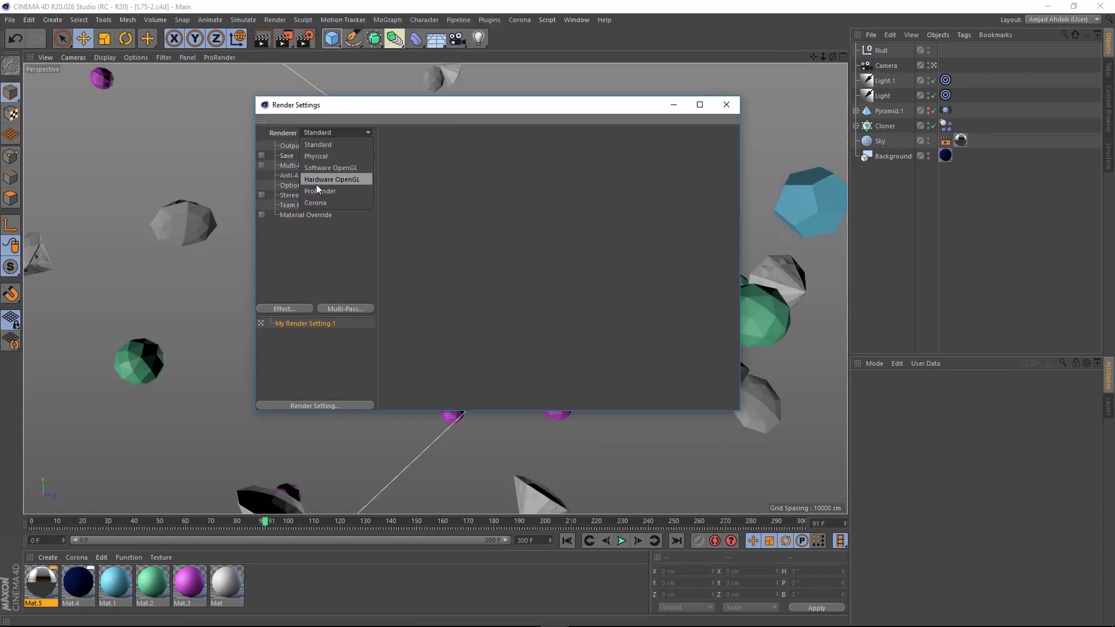
left_click(316, 157)
left_click(285, 226)
left_click(319, 256)
left_click(296, 225)
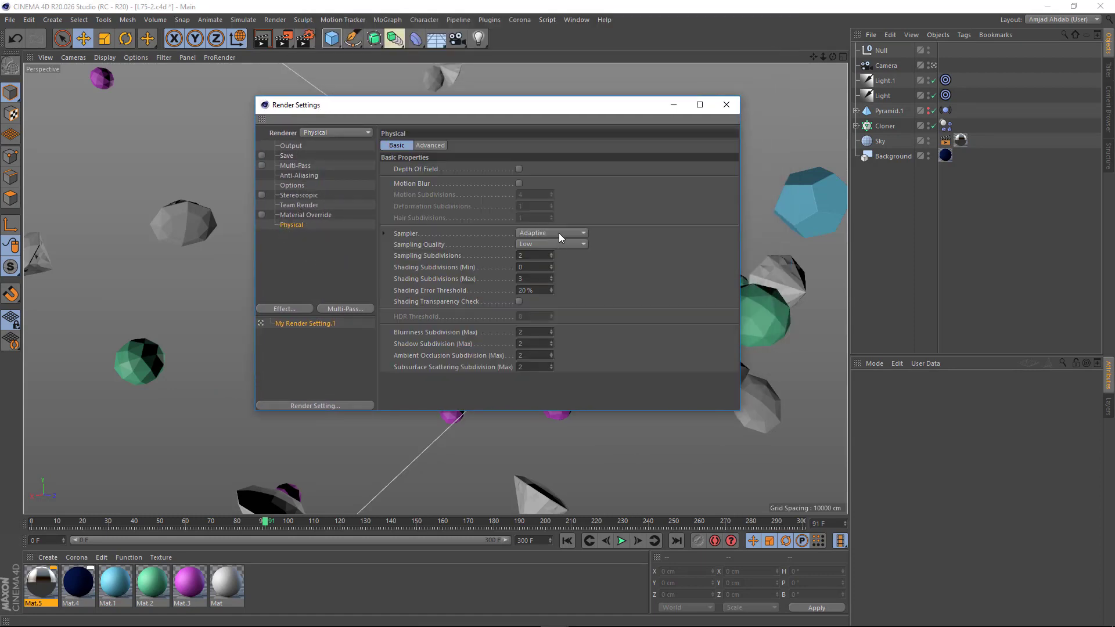
left_click(559, 233)
left_click(543, 264)
left_click(383, 232)
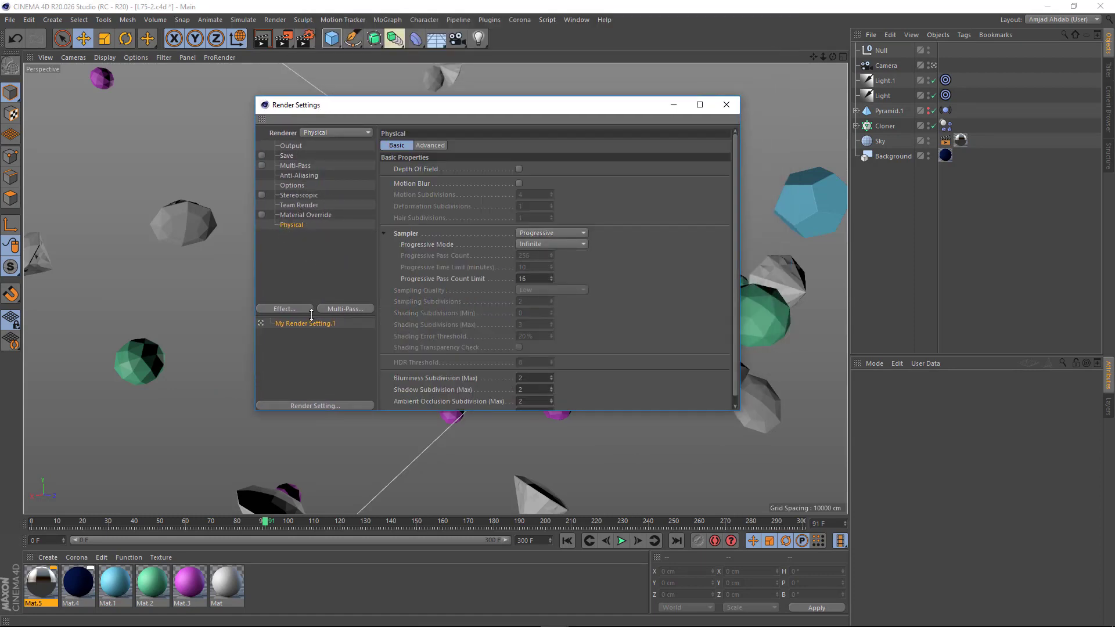
Rename the render setting to Preview and set its progressive mode to Pass Count with a lower pass count
double_click(303, 324)
type("Preview")
key("Return")
left_click(547, 267)
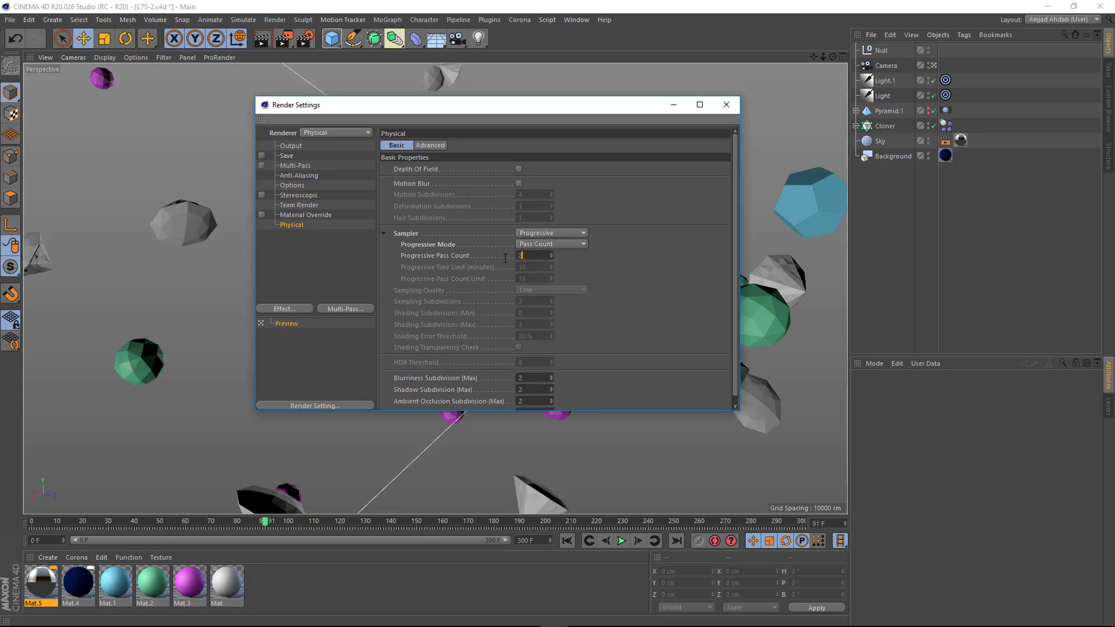
left_click_drag(587, 410, 581, 476)
Add Global Illumination with Quasi-Monte Carlo (QMC) at 200% intensity as primary method and Irradiance Cache as secondary
right_click(287, 239)
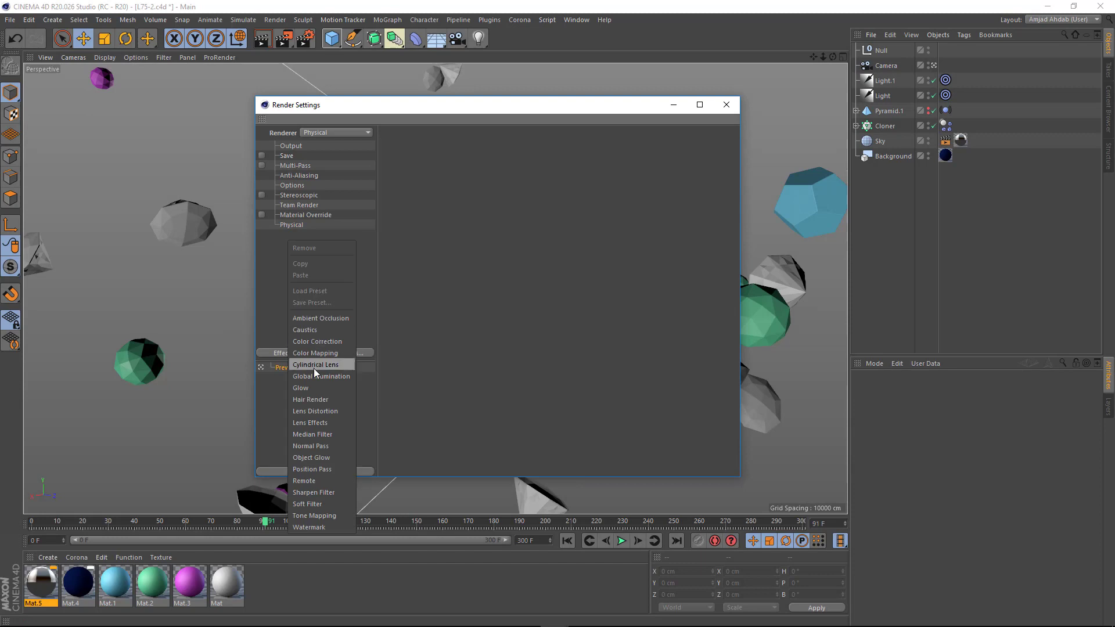
left_click(313, 366)
left_click(511, 184)
left_click(510, 195)
left_click(483, 218)
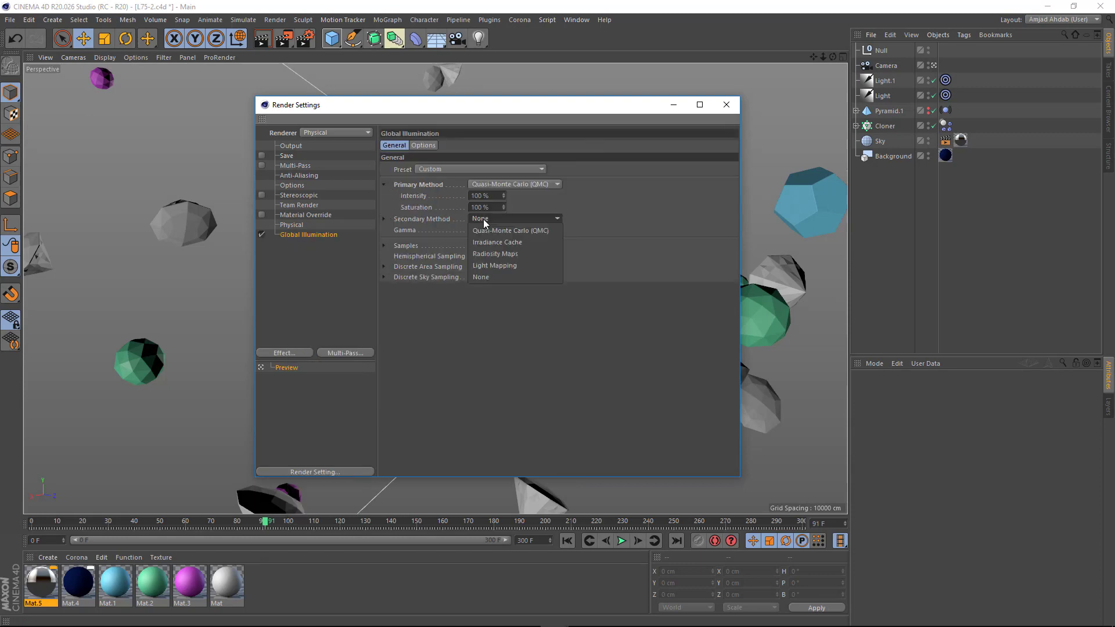
left_click(517, 243)
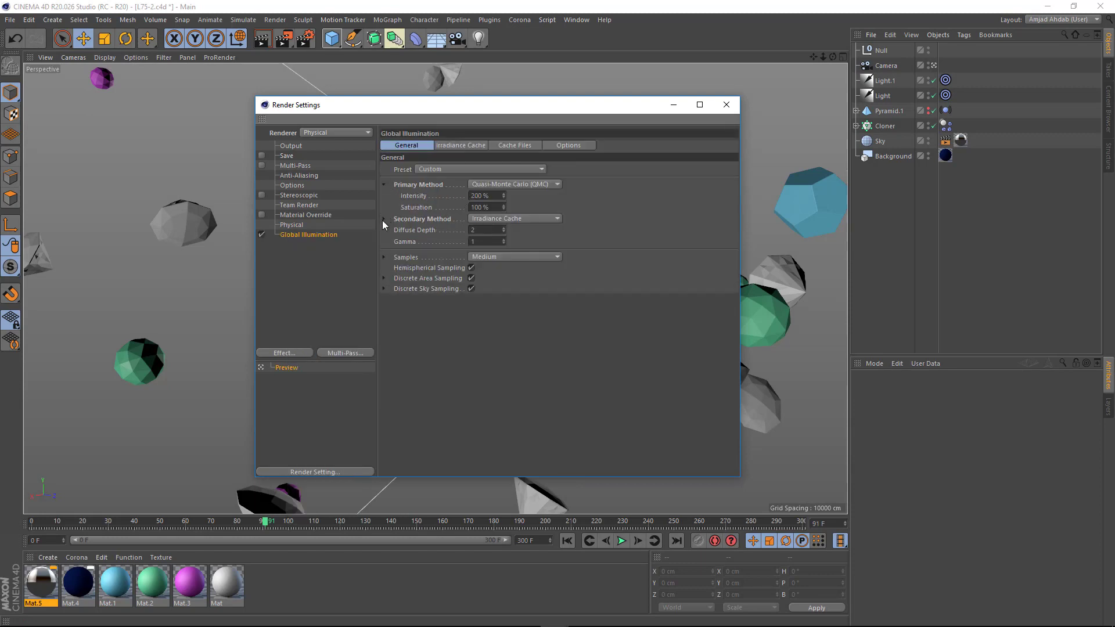
Set the secondary Global Illumination method's intensity to 200% and add a Glow effect with 4% size
right_click(289, 252)
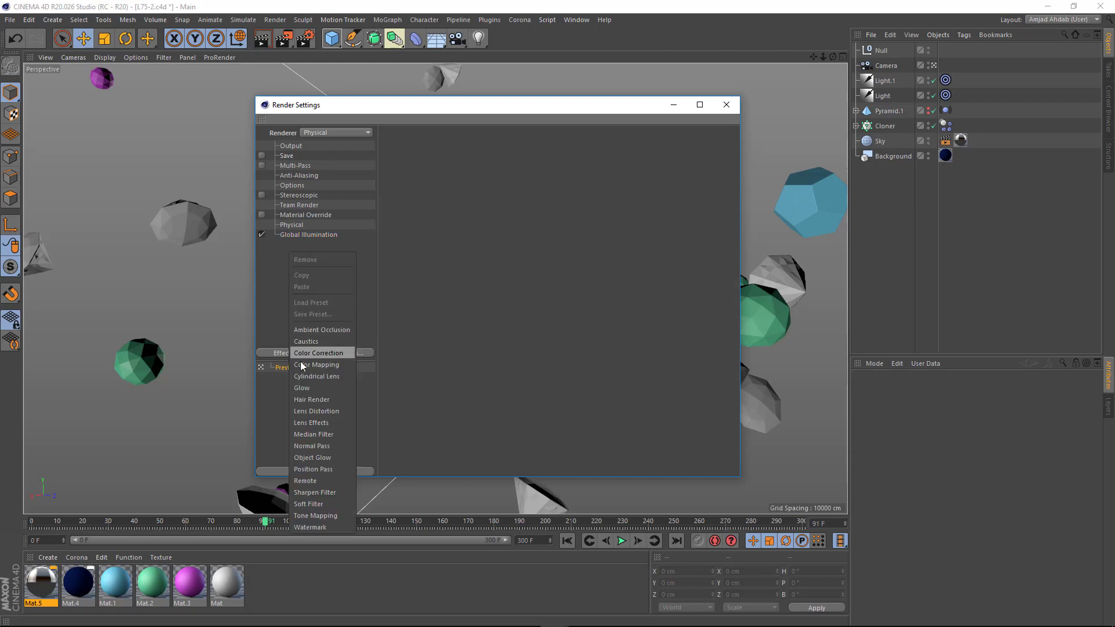
left_click(302, 388)
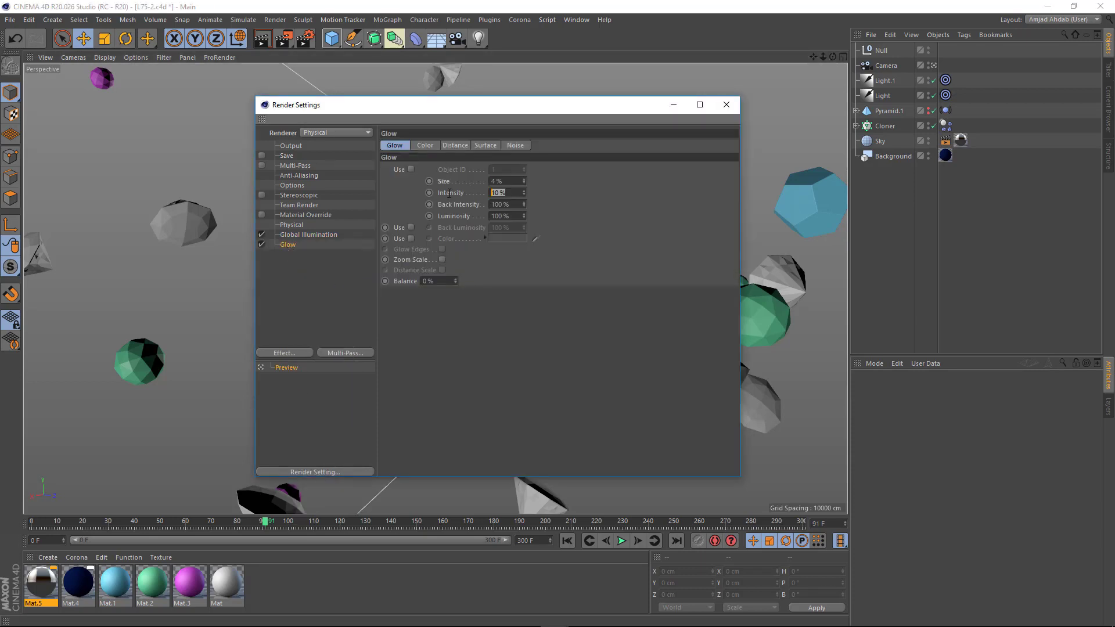
left_click(293, 234)
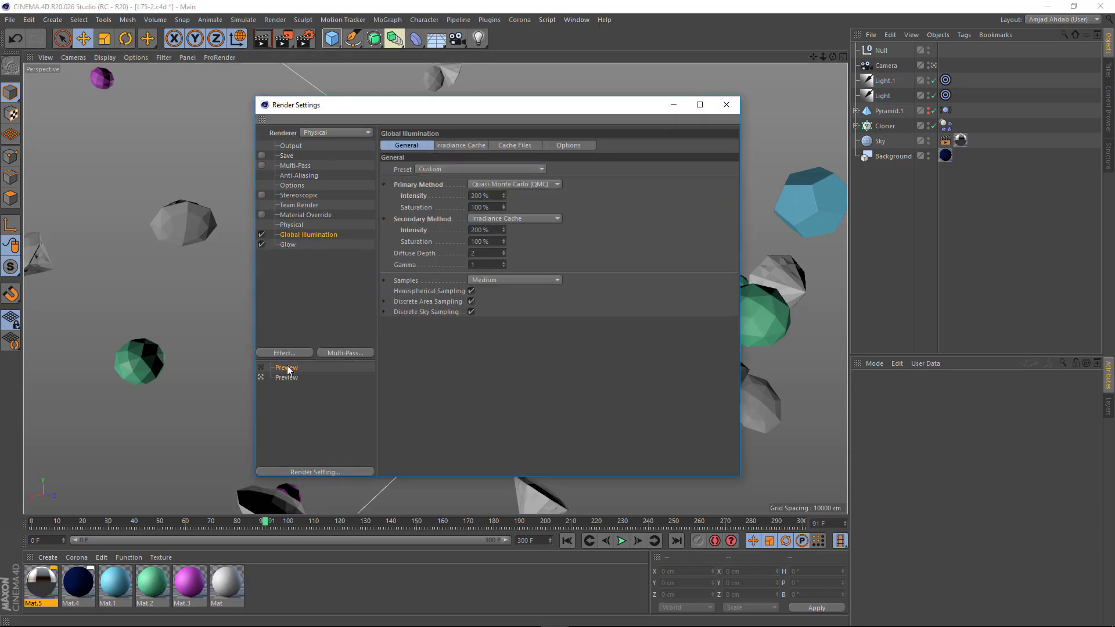
Duplicate the Preview render setting and rename the copy to 4K
double_click(287, 368)
type("4")
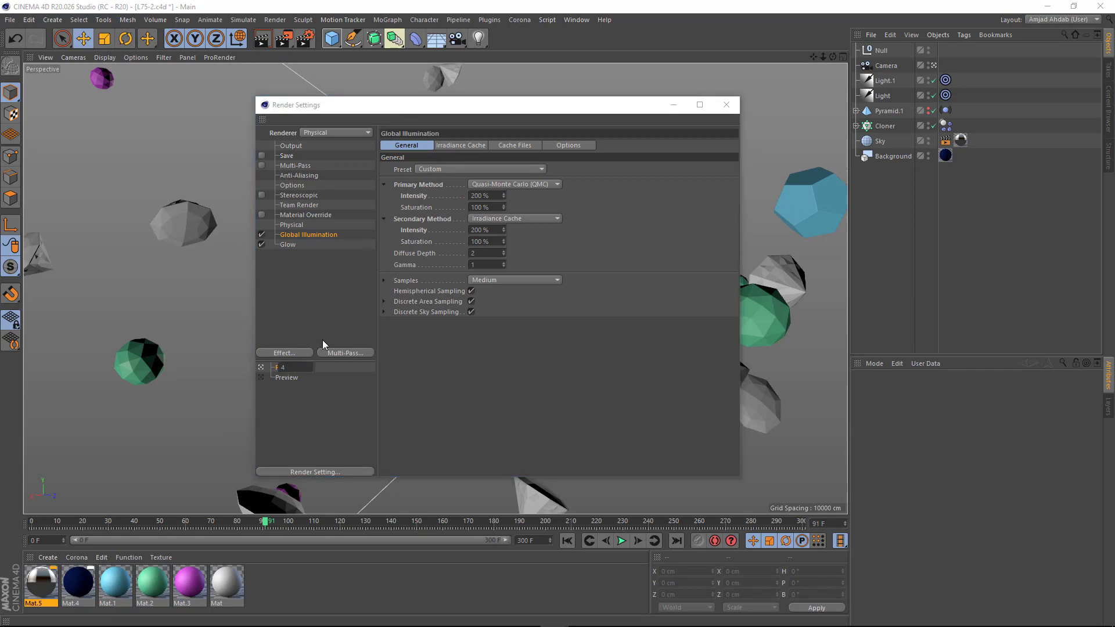
type("K")
key("Return")
Switch the 4K setting's Physical sampler to Adaptive with Automatic sampling quality and a shading error threshold of 8%
left_click(292, 225)
left_click(566, 232)
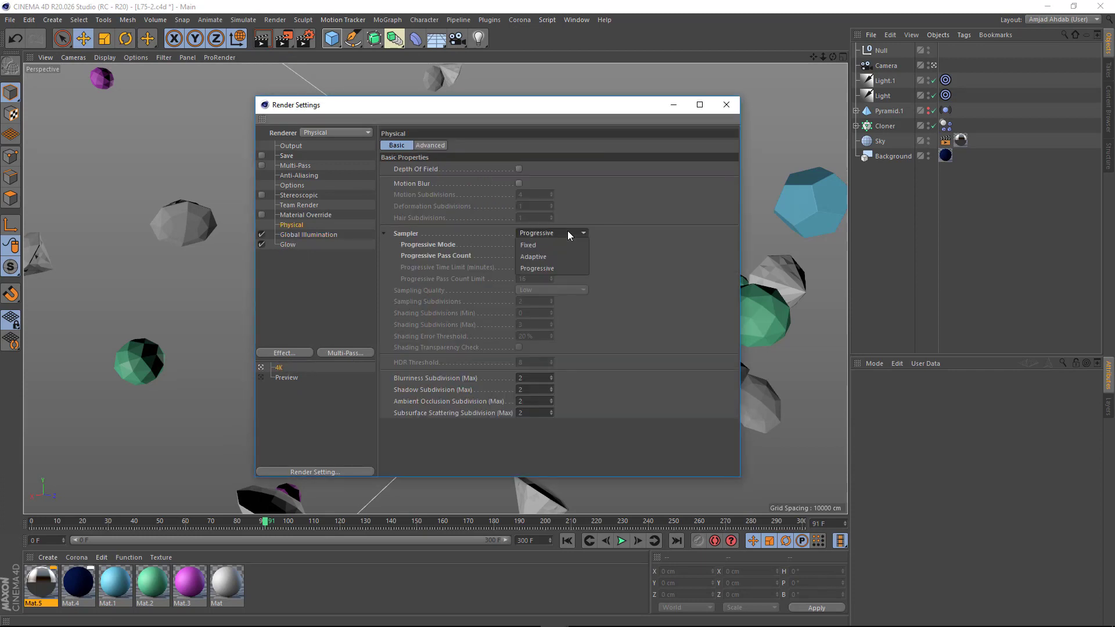
left_click(544, 258)
left_click(543, 290)
left_click(548, 348)
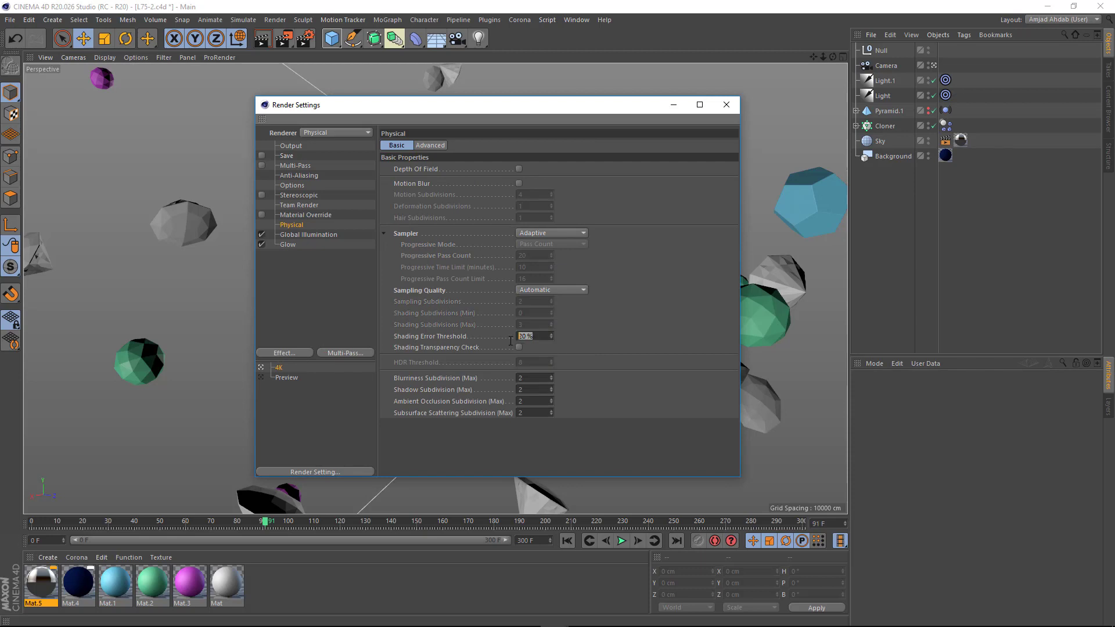
type("8")
key("Tab")
Set the 4K setting's output height to 1080 pixels and lock its width-to-height ratio
left_click(290, 145)
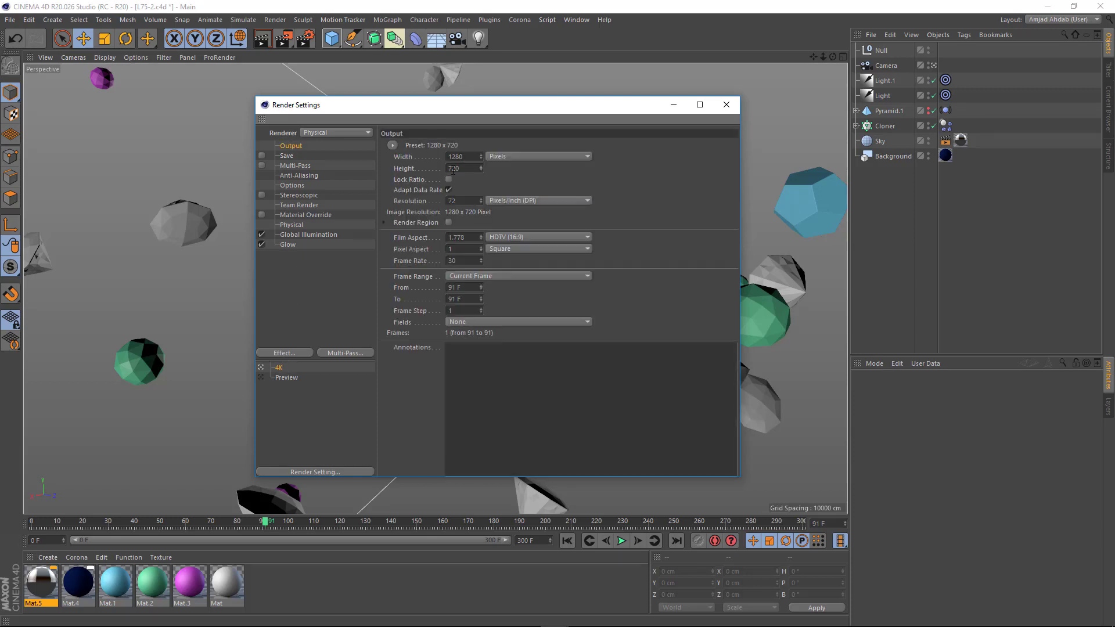
left_click_drag(468, 169, 408, 174)
type("1080")
left_click(448, 179)
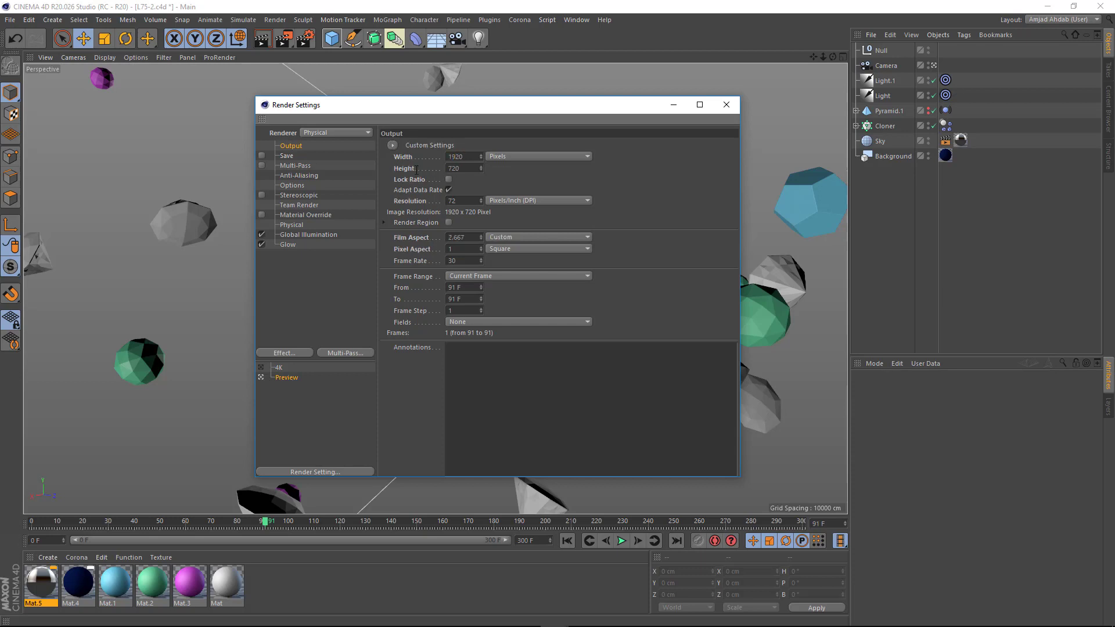
Set the Preview setting's output size to 960 x 540 pixels with the ratio locked and close the render settings
type("1080")
key("Return")
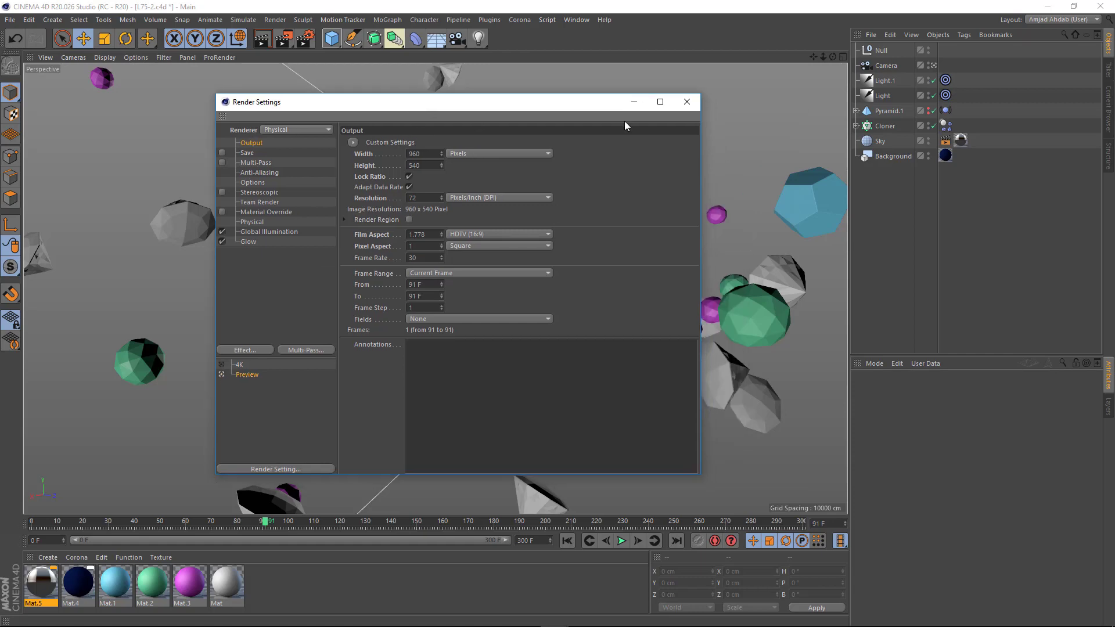
left_click(686, 103)
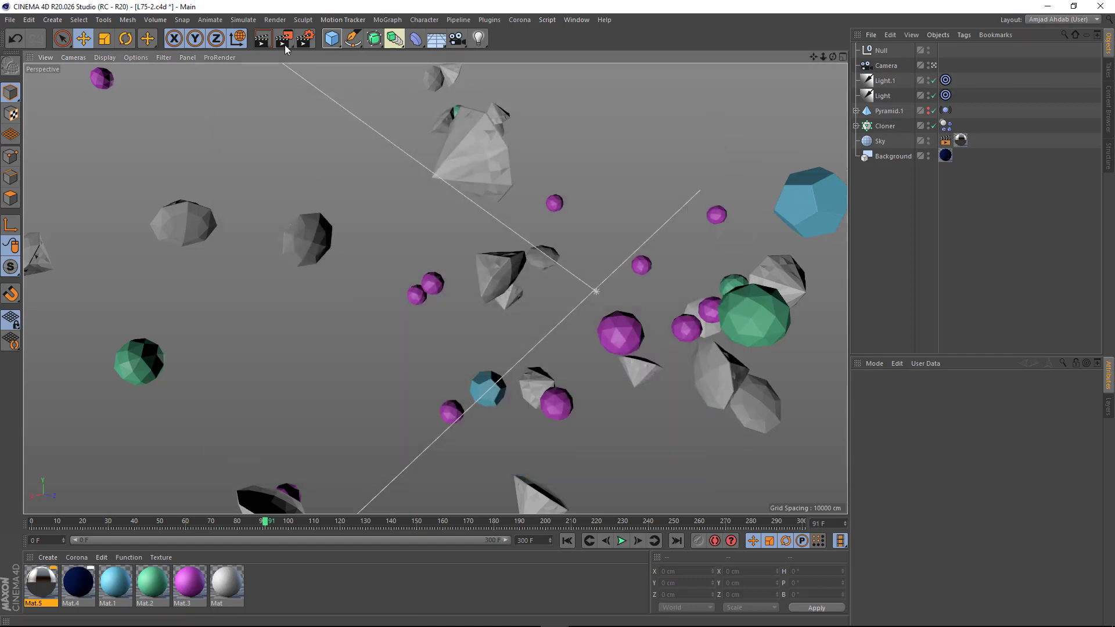
Render the camera view to the Picture Viewer, enlarge the viewer to check the image, and minimize it
left_click(285, 45)
left_click_drag(505, 29, 366, 78)
left_click_drag(820, 504, 940, 595)
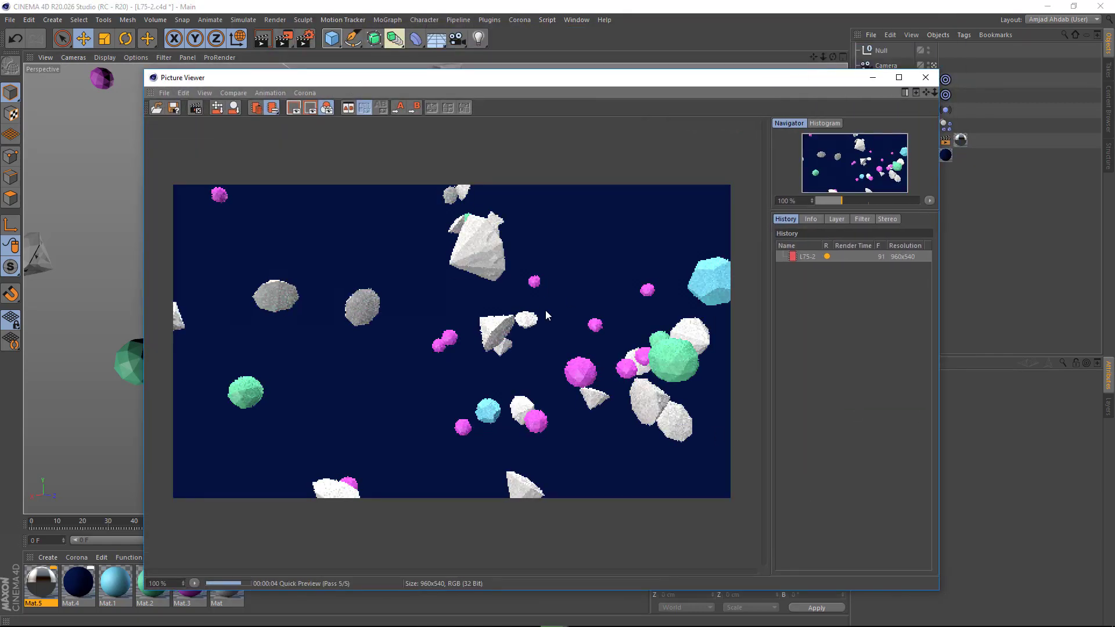
left_click(871, 79)
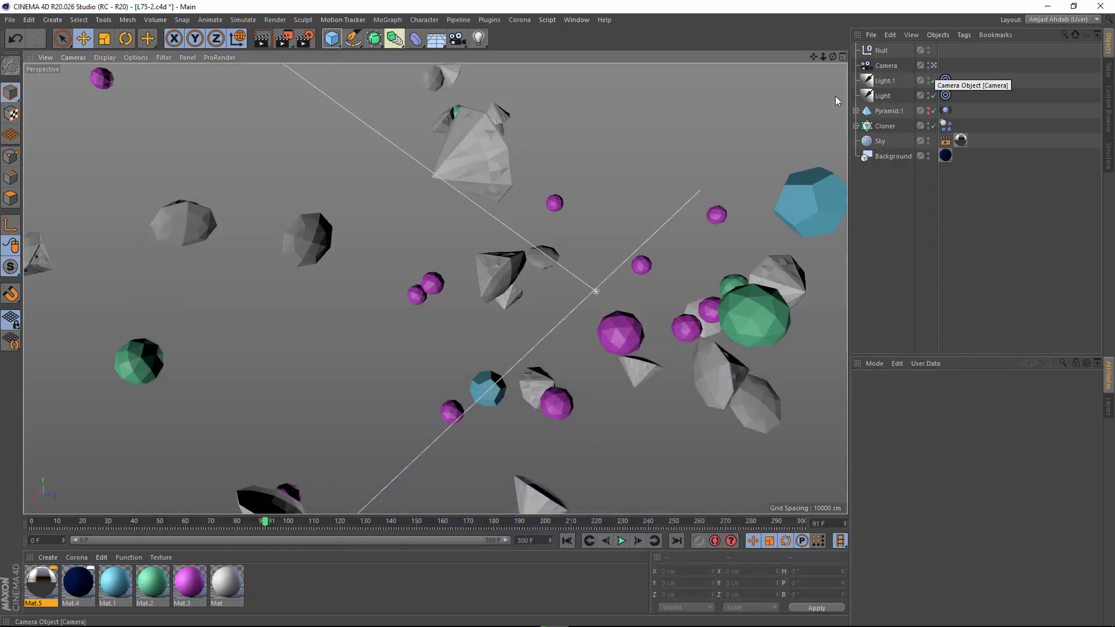
Orbit the camera to a new angle on the gems, render that view to the Picture Viewer and close it
left_click_drag(685, 302, 407, 362, "alt")
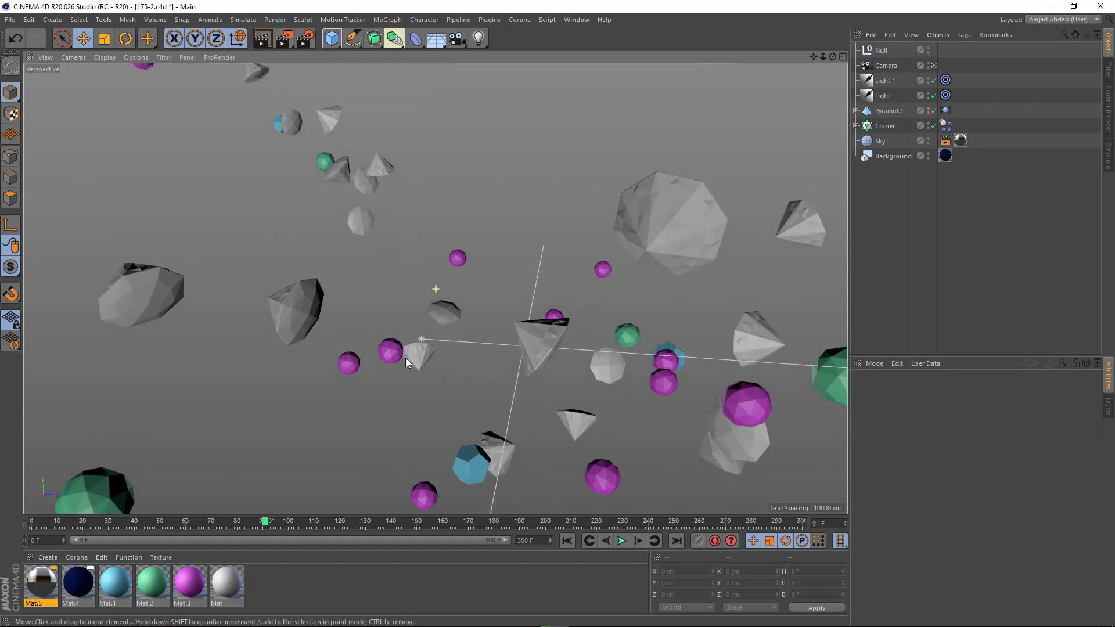
key("shift+r")
key("Return")
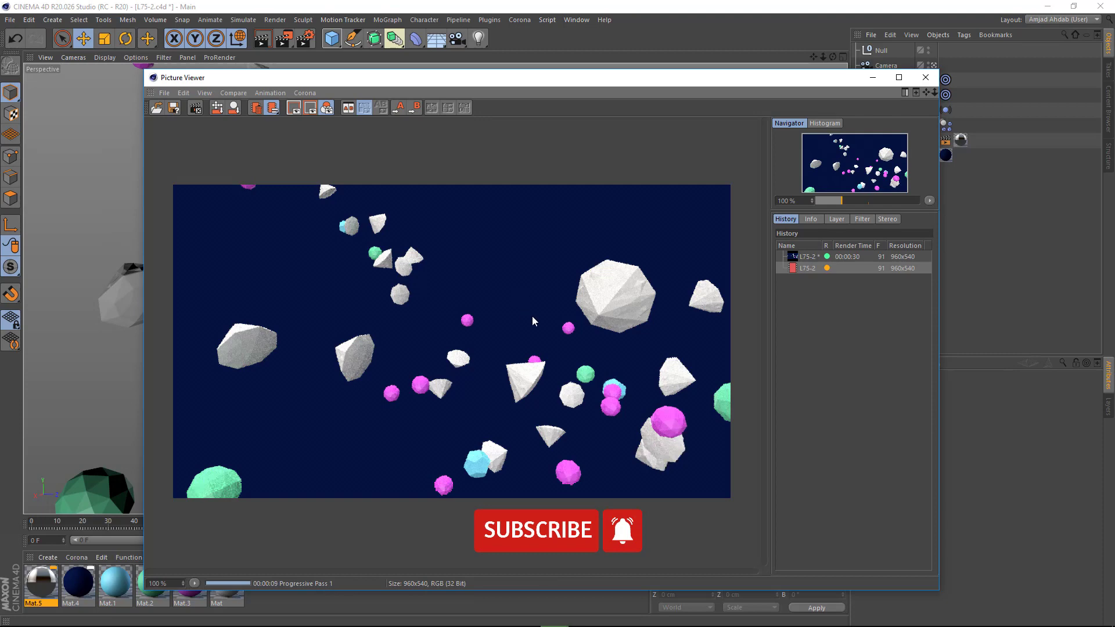
left_click(925, 77)
Add a Protection tag to the camera and leave its view for a closer look at the gems
right_click(884, 67)
mouse_move(905, 76)
left_click(829, 262)
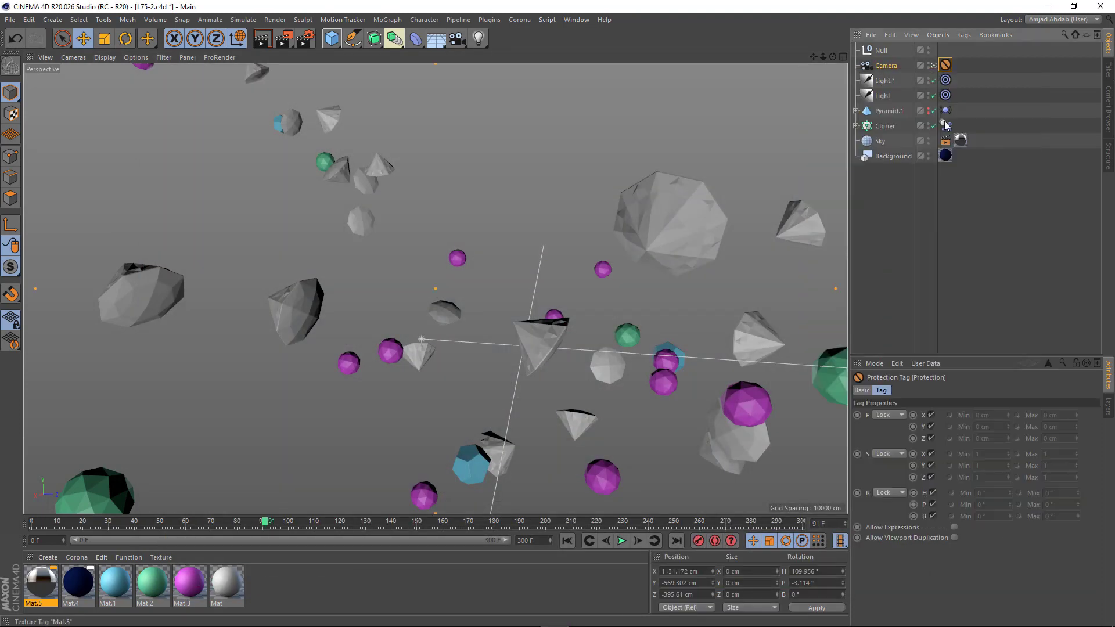
left_click(931, 66)
double_click(928, 63)
left_click_drag(500, 342, 480, 318, "alt")
scroll(513, 371, "up", 3)
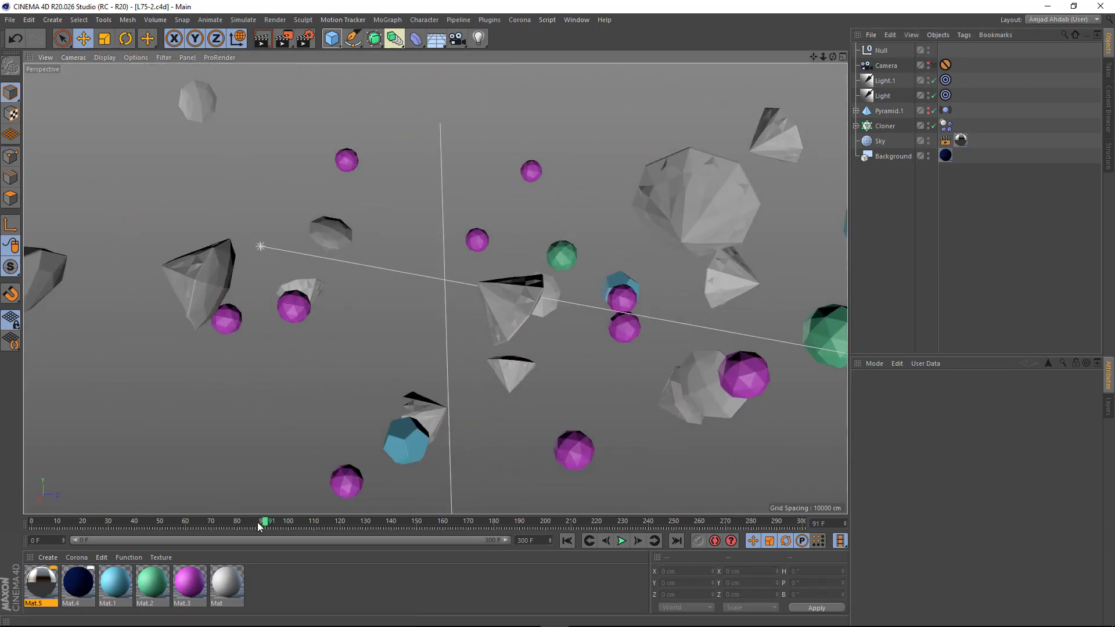
Turn off Color and turn on Transparency for the white gem material, with 4% saturation and a refraction of 2.4
double_click(226, 581)
left_click_drag(409, 85, 449, 95)
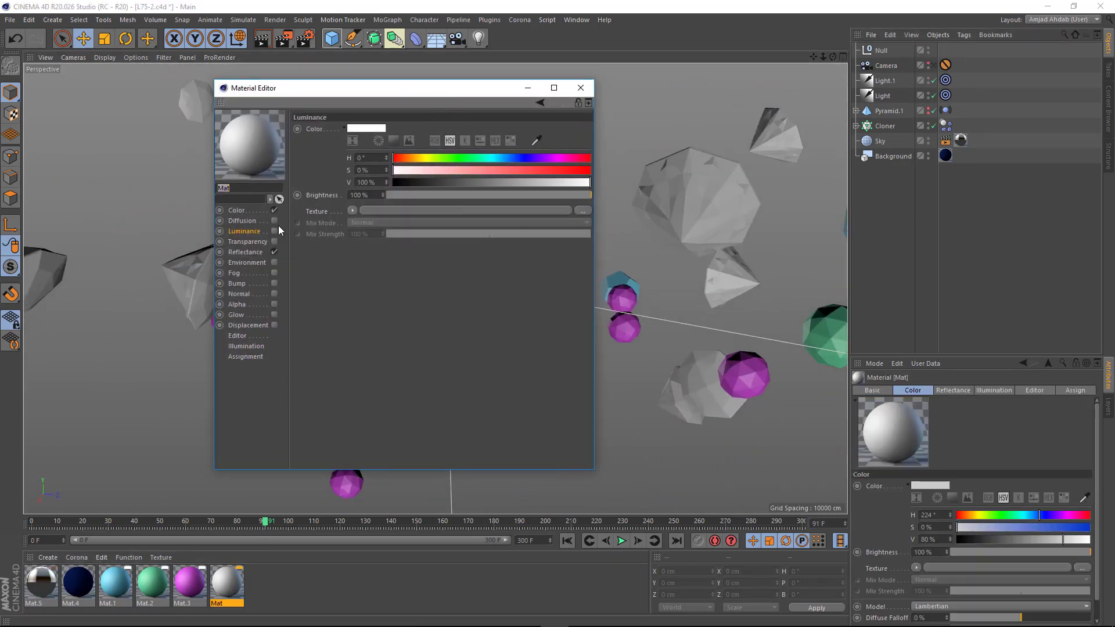
left_click(274, 210)
left_click(274, 241)
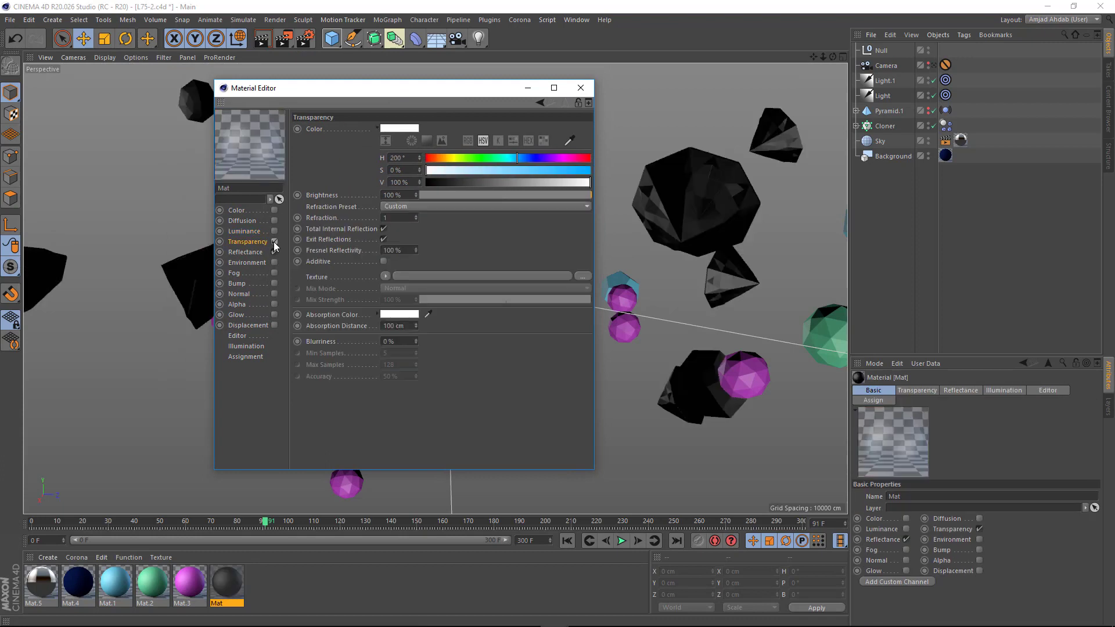
double_click(393, 170)
type("4")
key("Return")
type("2.4")
key("Return")
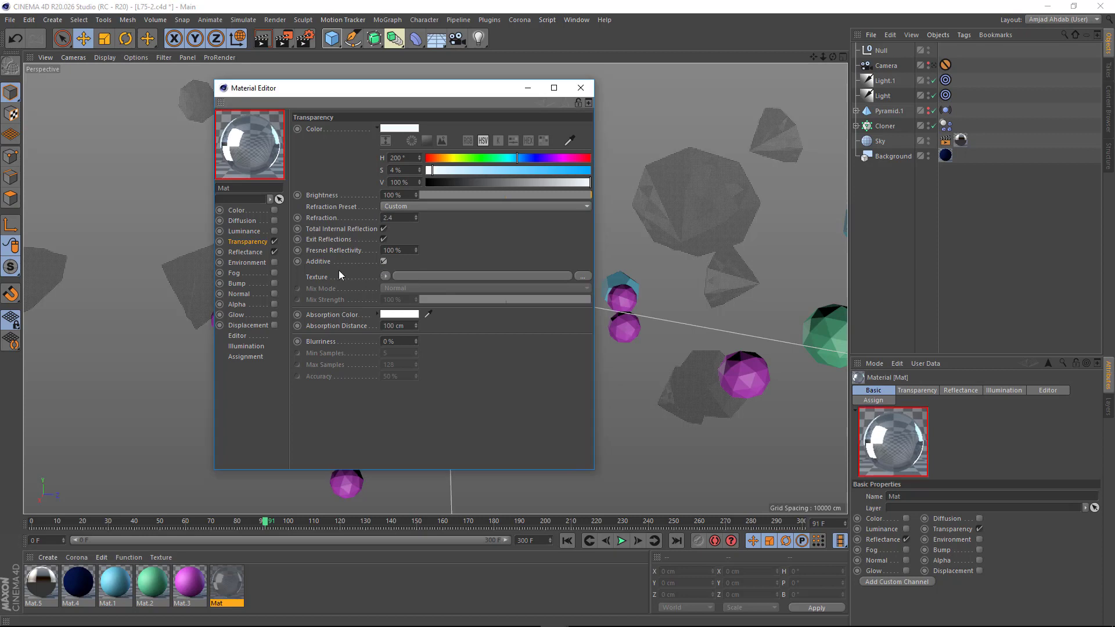
Replace the gem material's default specular layer with a Reflection (Legacy) reflectance layer
left_click(246, 252)
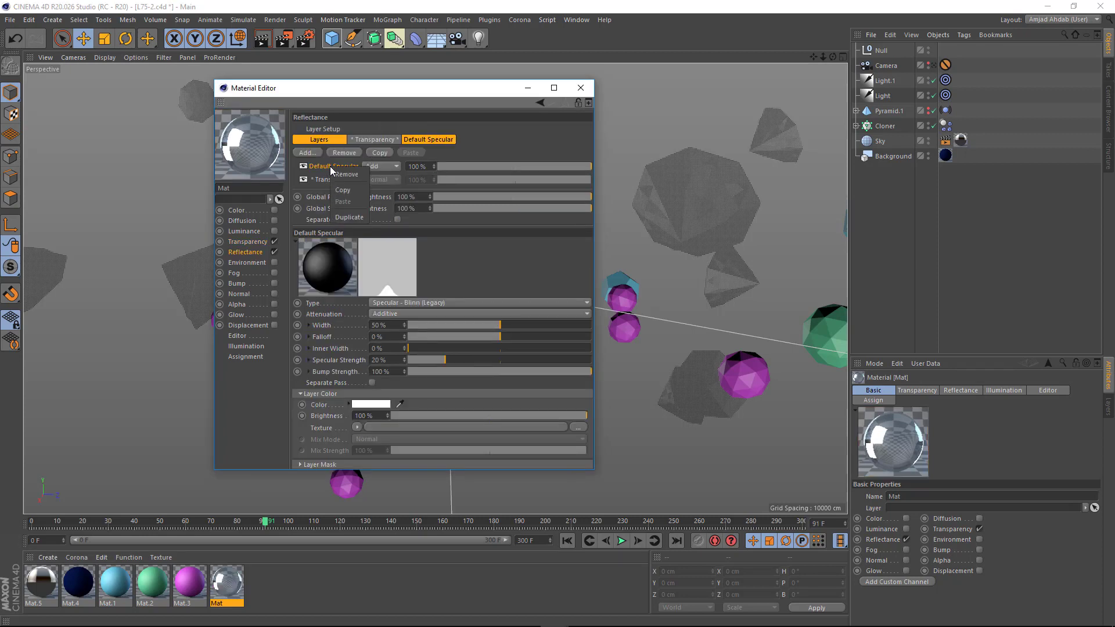
left_click(343, 153)
left_click(307, 152)
left_click(332, 232)
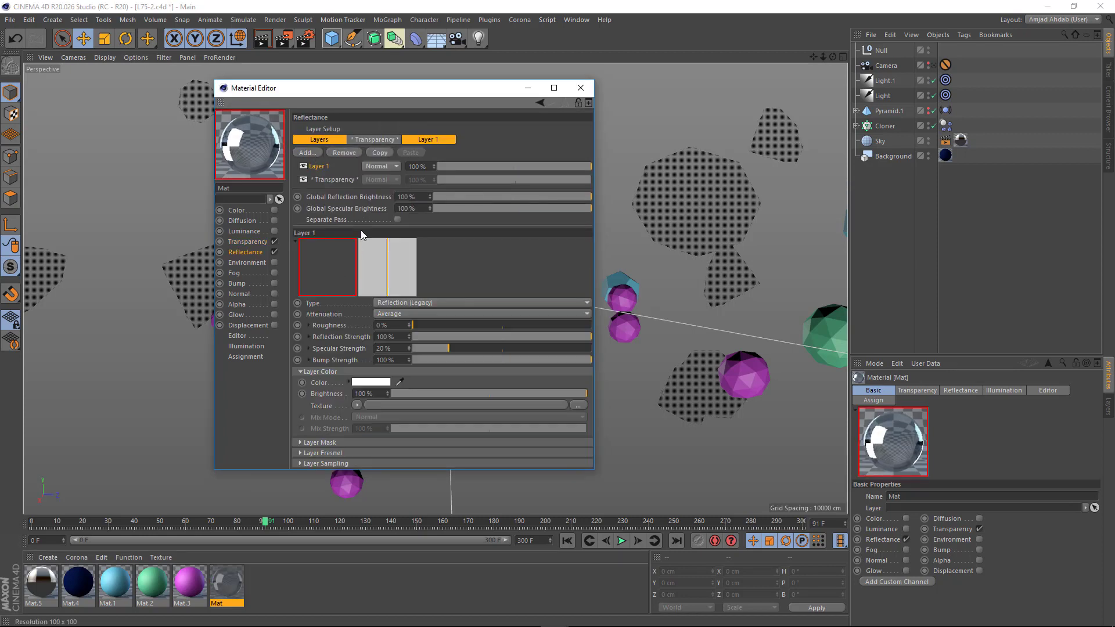
Set the new reflection layer's color brightness to 30% and its attenuation to Additive
double_click(361, 314)
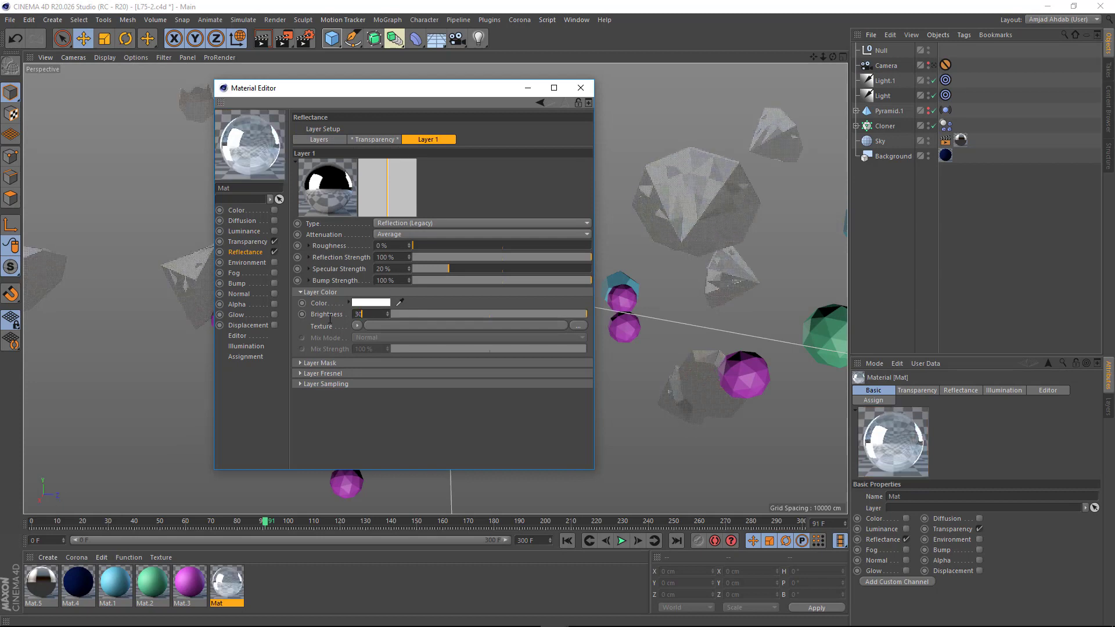
type("30")
key("Return")
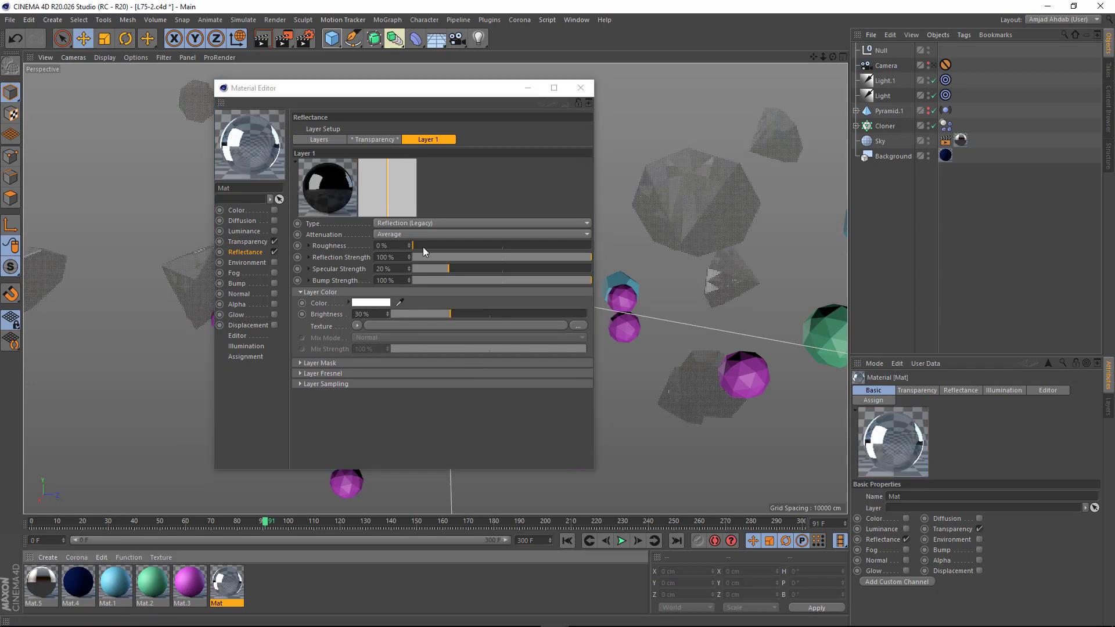
left_click(423, 235)
left_click(406, 273)
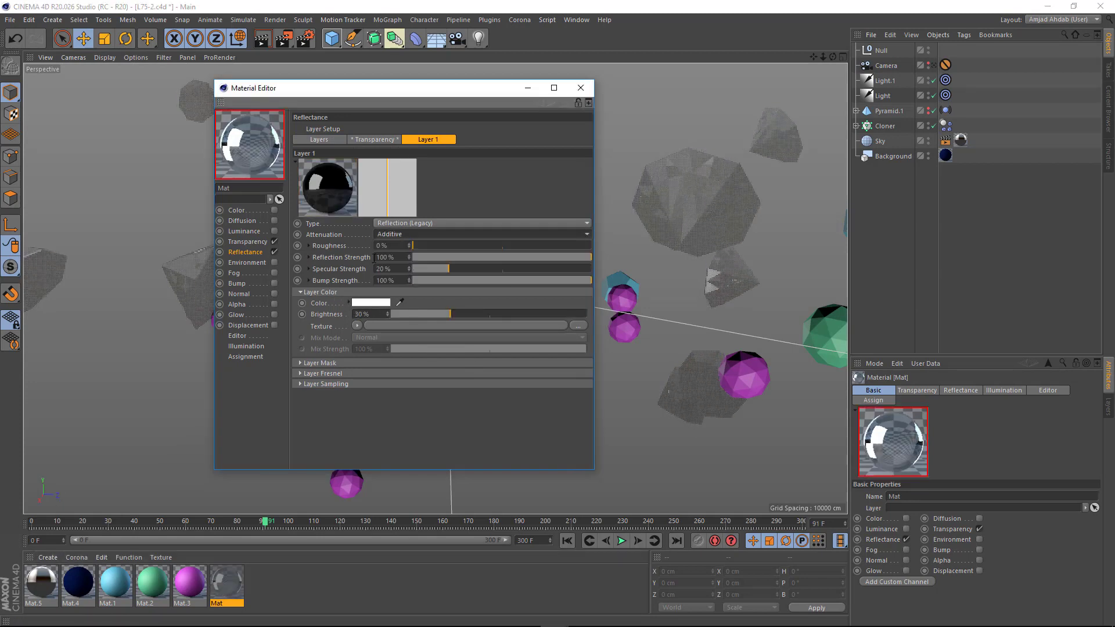
Enable the material's Environment channel with the E1.jpg texture, 17% mix strength and 5 tiles in X and Y, and close the material
left_click(266, 262)
left_click(378, 208)
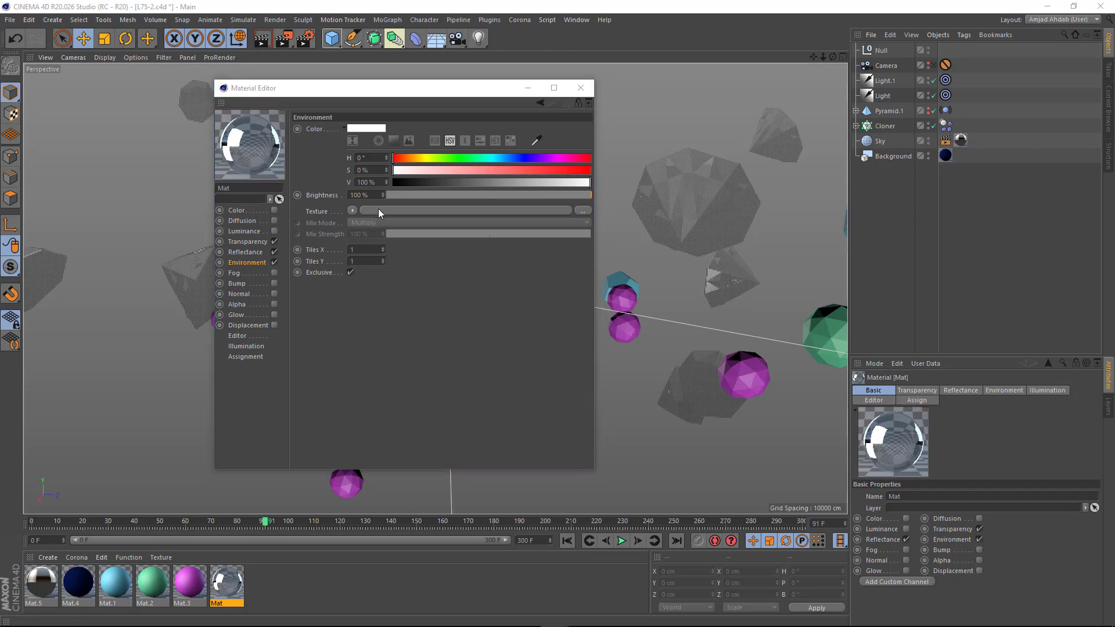
double_click(609, 150)
left_click(619, 361)
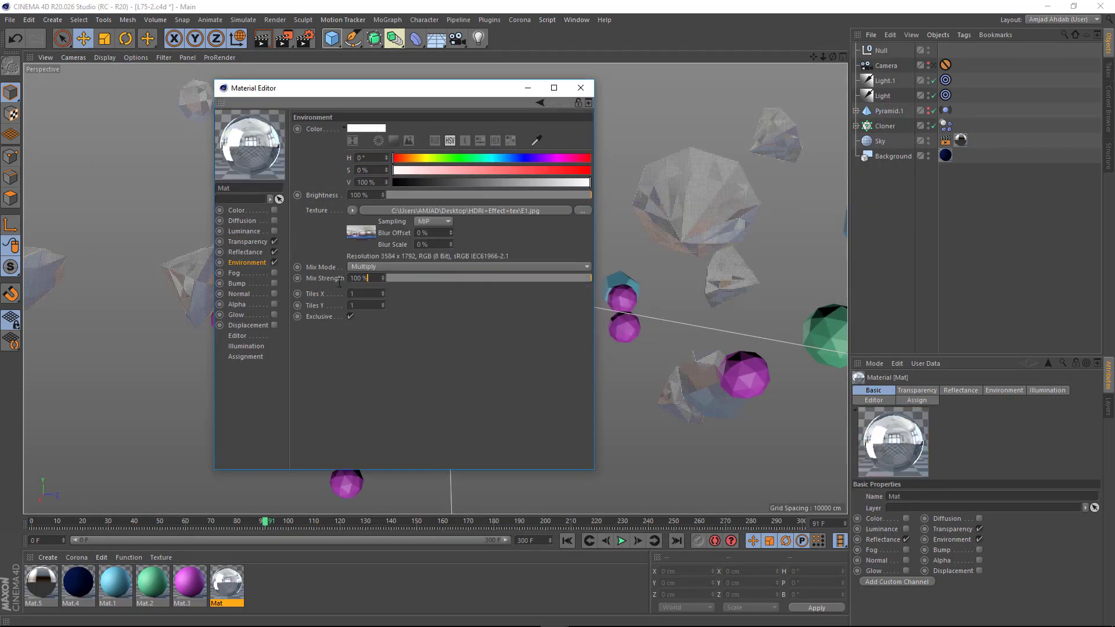
key("Return")
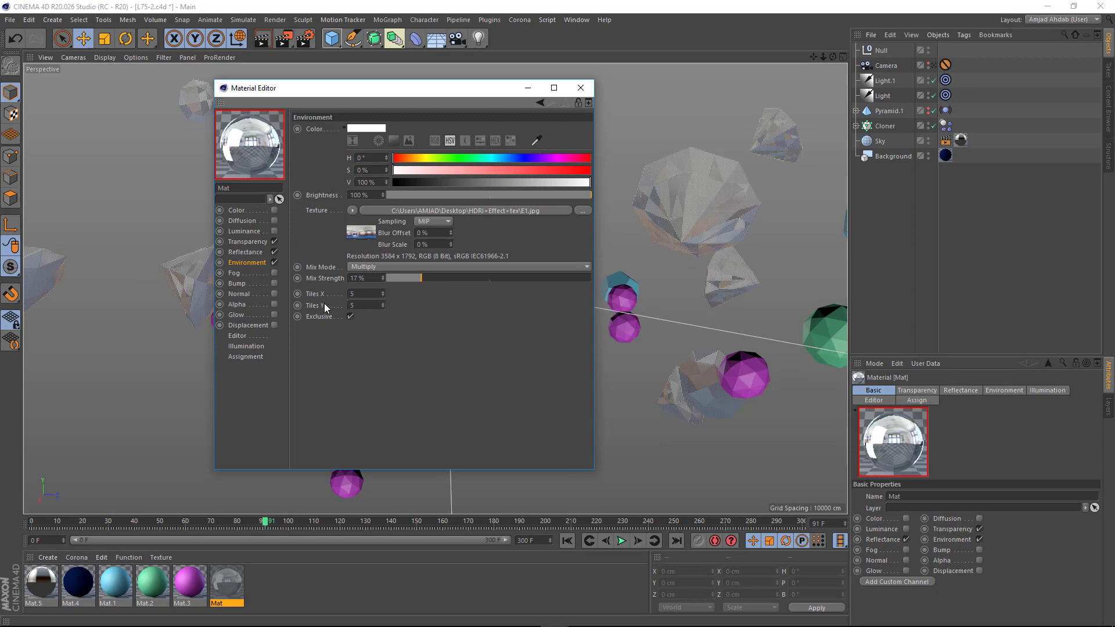
left_click(254, 251)
left_click(255, 263)
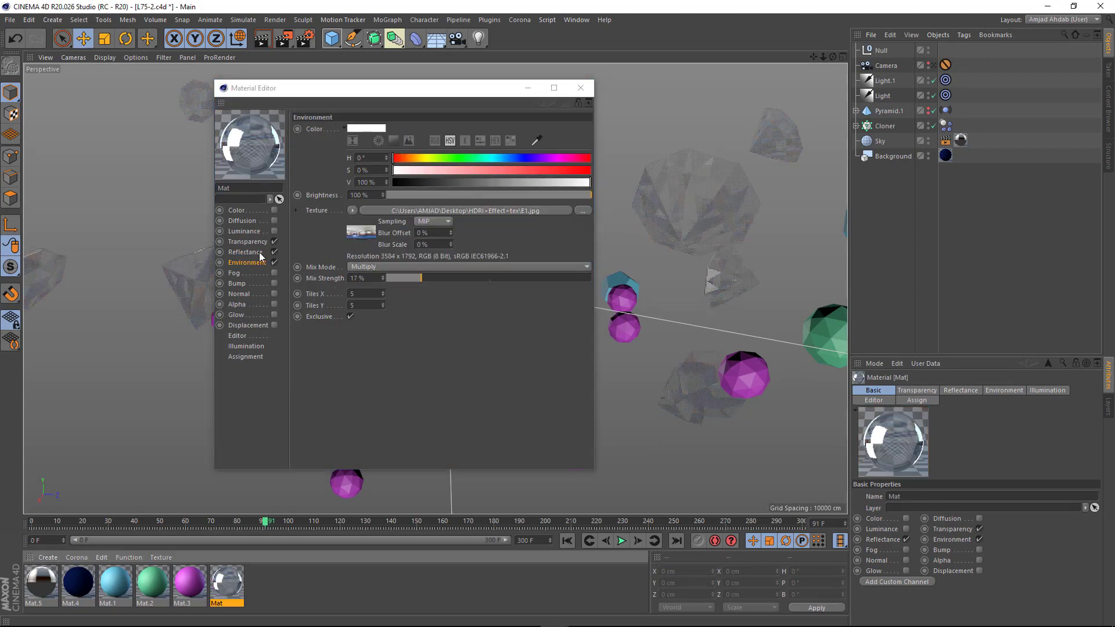
left_click(256, 241)
left_click(584, 91)
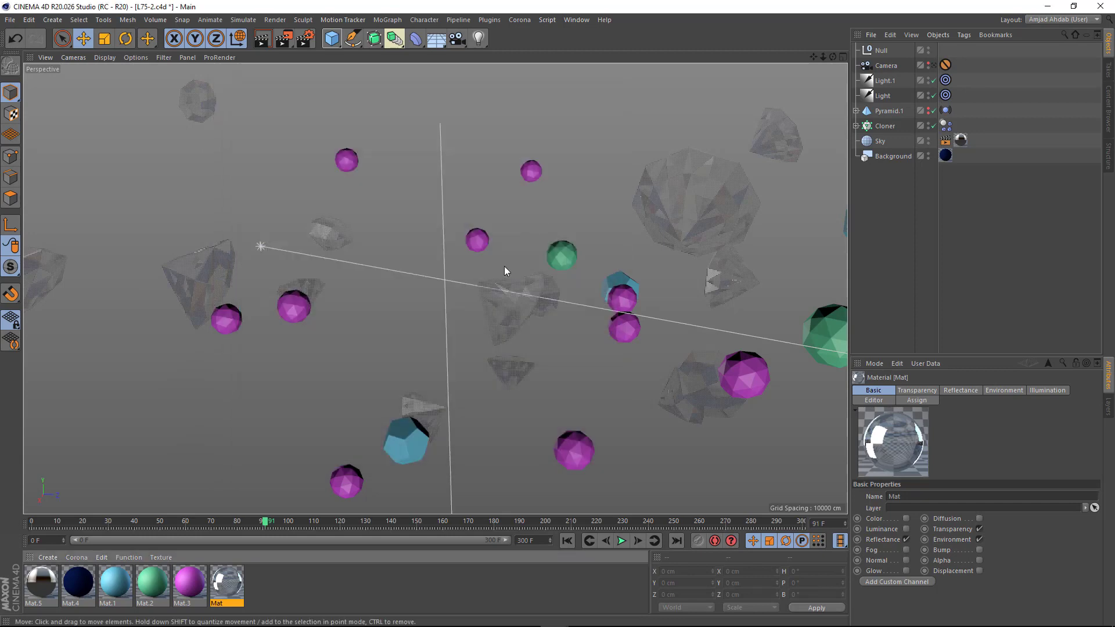
Render the glass gems to the Picture Viewer, inspect their refractions up close, stop the render and minimize the viewer
left_click(284, 38)
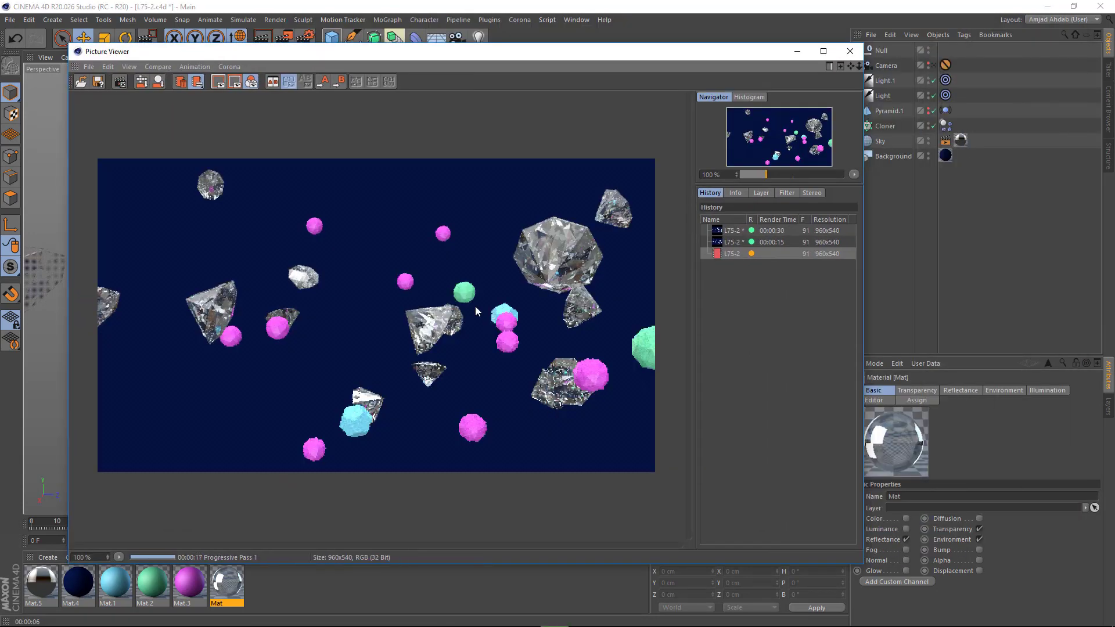
scroll(499, 288, "up", 1)
scroll(499, 288, "up", 2)
scroll(418, 316, "down", 2)
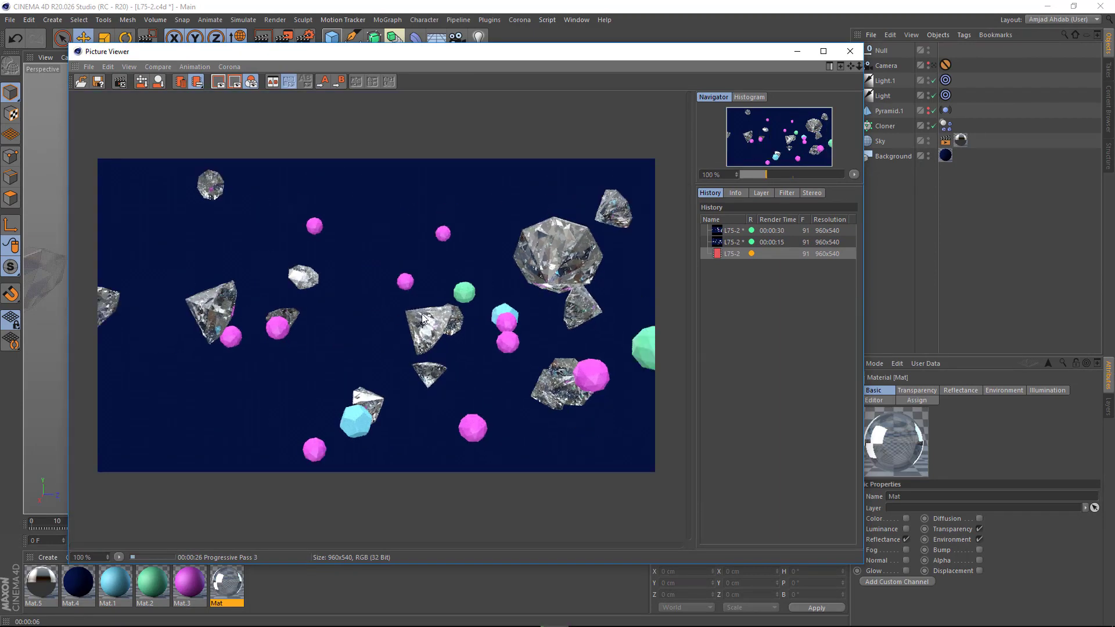
scroll(295, 321, "up", 4)
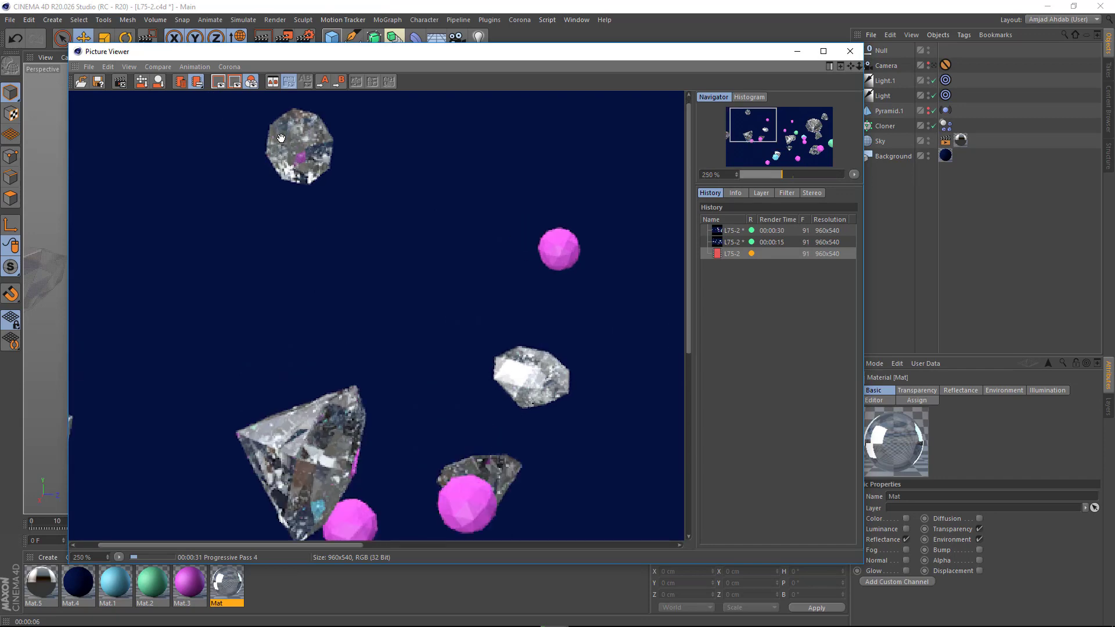
scroll(385, 291, "down", 5)
scroll(390, 288, "up", 1)
left_click(120, 82)
left_click(576, 357)
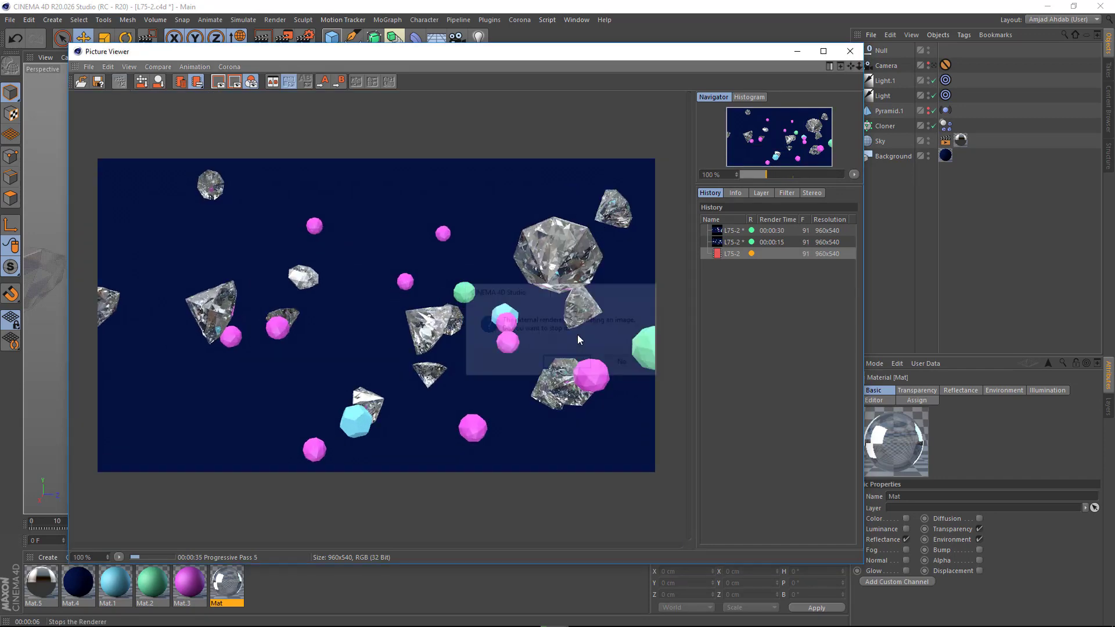
left_click(799, 56)
Set the Preview setting's progressive pass count to 8 in the Physical render options
left_click(305, 38)
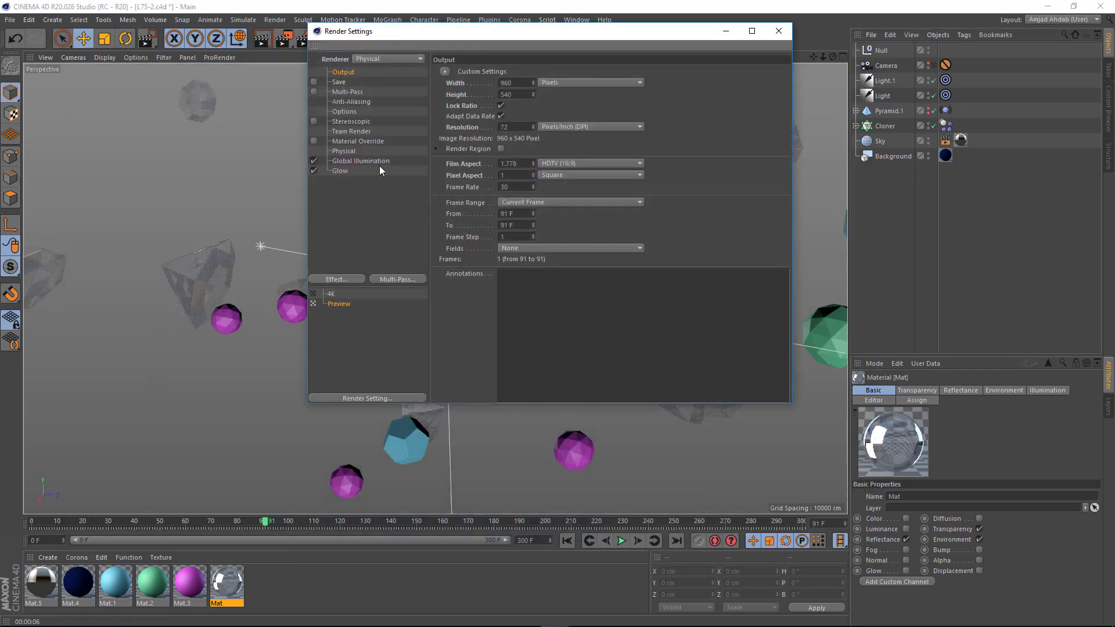
left_click(344, 151)
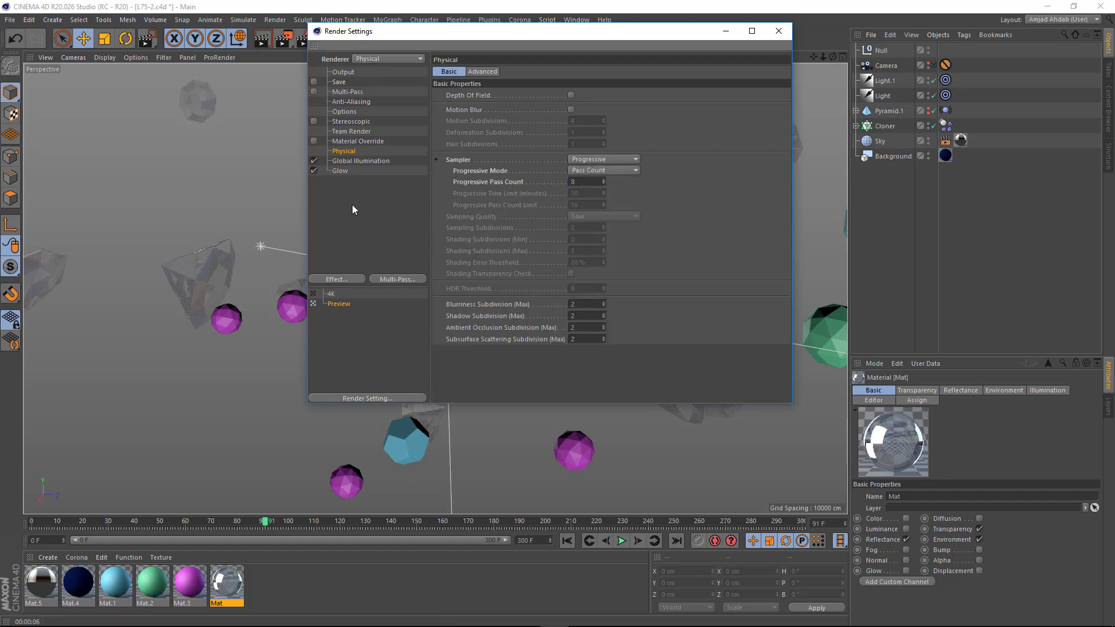
Close the render settings, turn off Mat.1's Color channel and enable its Transparency channel with a refraction of 2.3
left_click(778, 31)
double_click(119, 581)
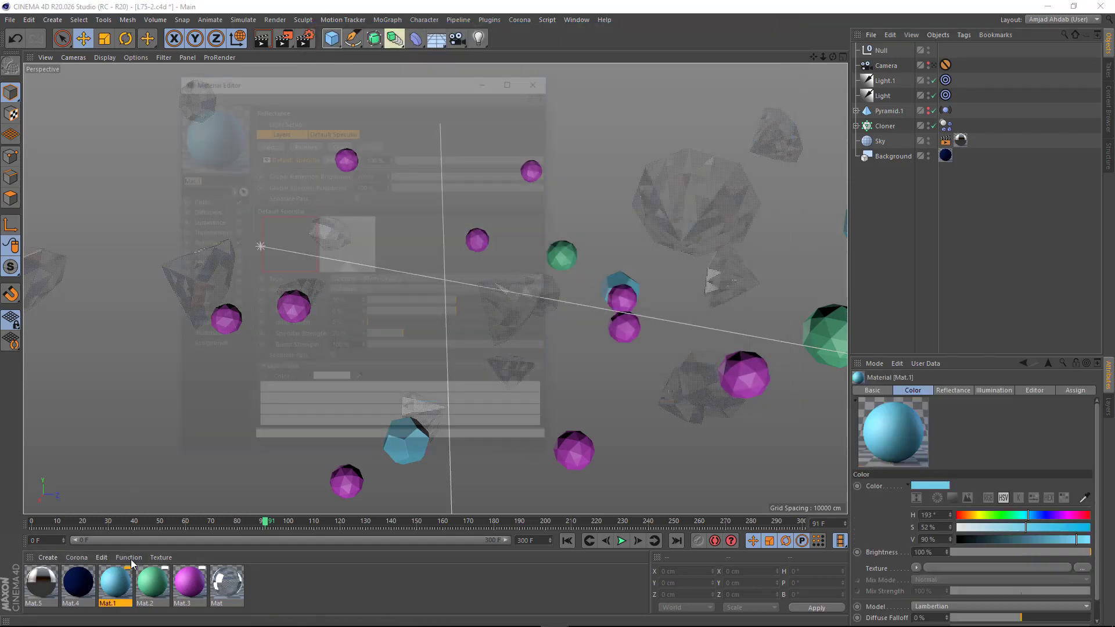
left_click_drag(409, 80, 548, 86)
left_click(374, 209)
left_click(360, 239)
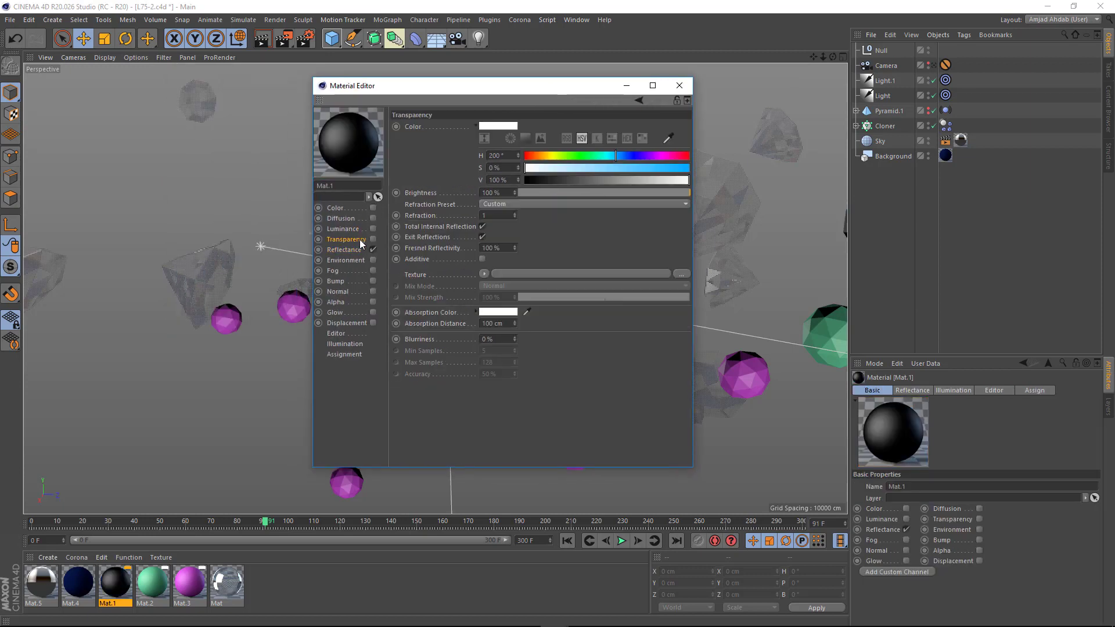
left_click(372, 240)
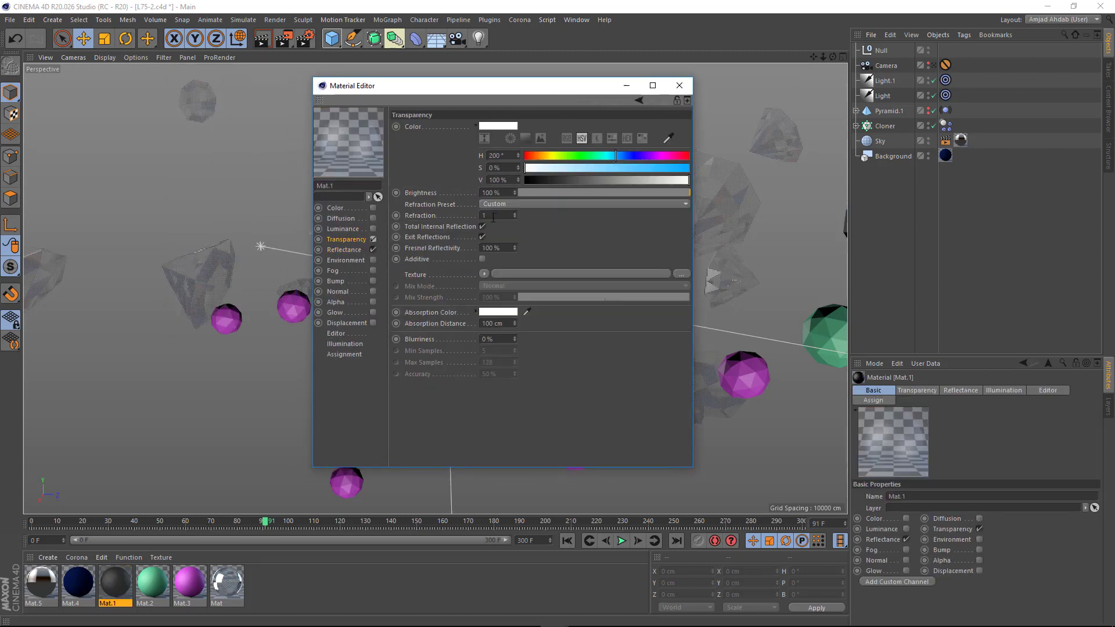
left_click_drag(480, 90, 454, 94)
type("2.3")
key("Tab")
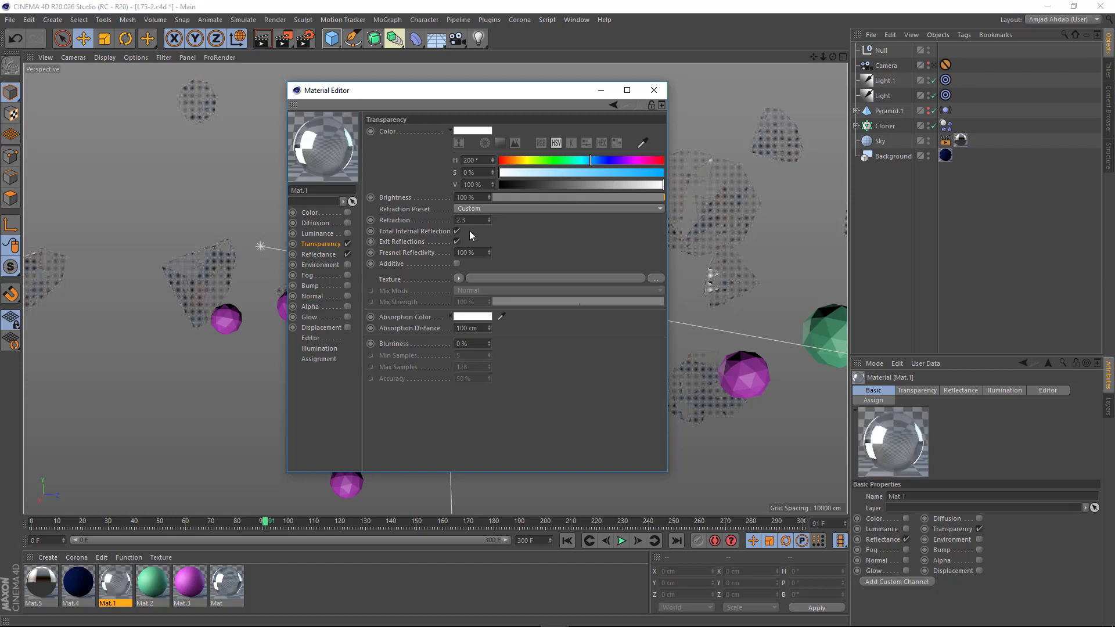
Set Mat.1's transparency color to 38% saturation and 100% value, turn off Exit Reflections, and set brightness to 95%
type("38")
key("Tab")
type("95")
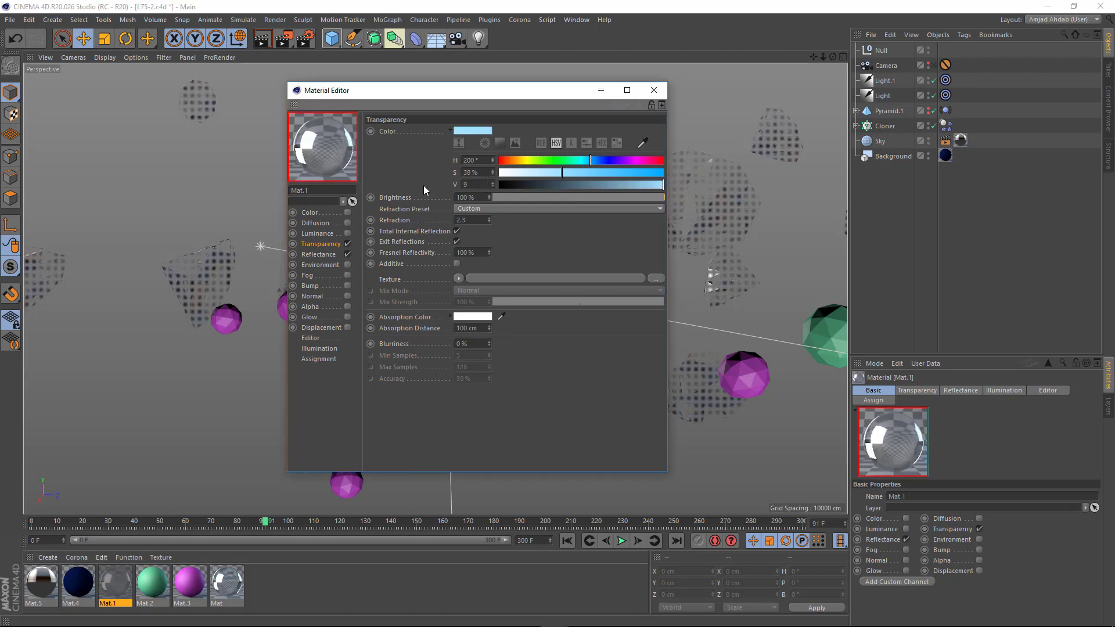
key("Return")
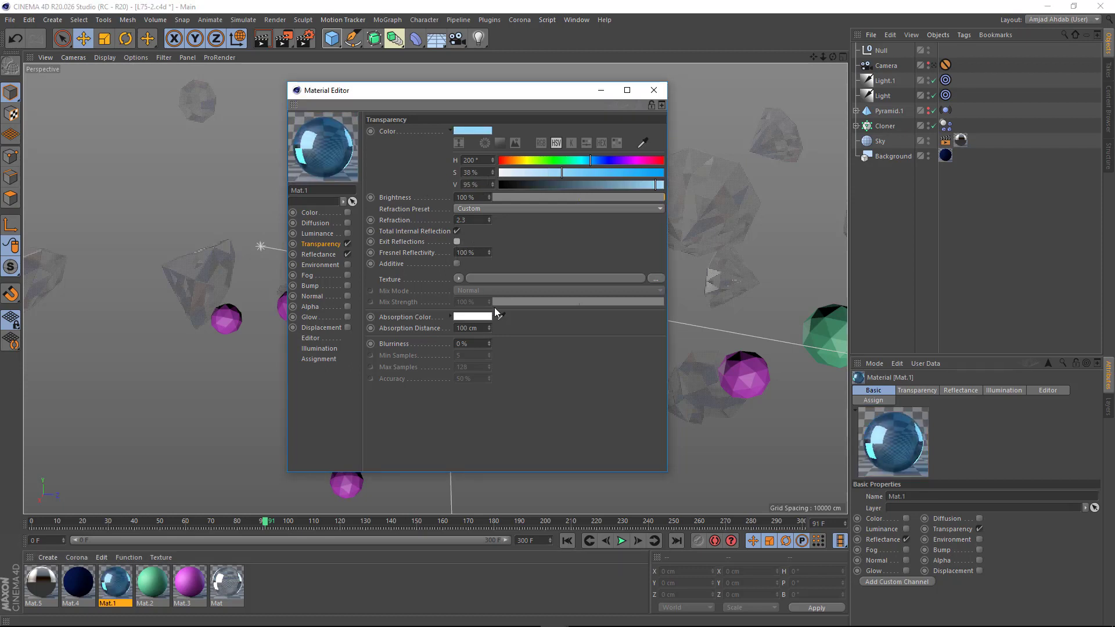
double_click(469, 184)
type("100")
key("Tab")
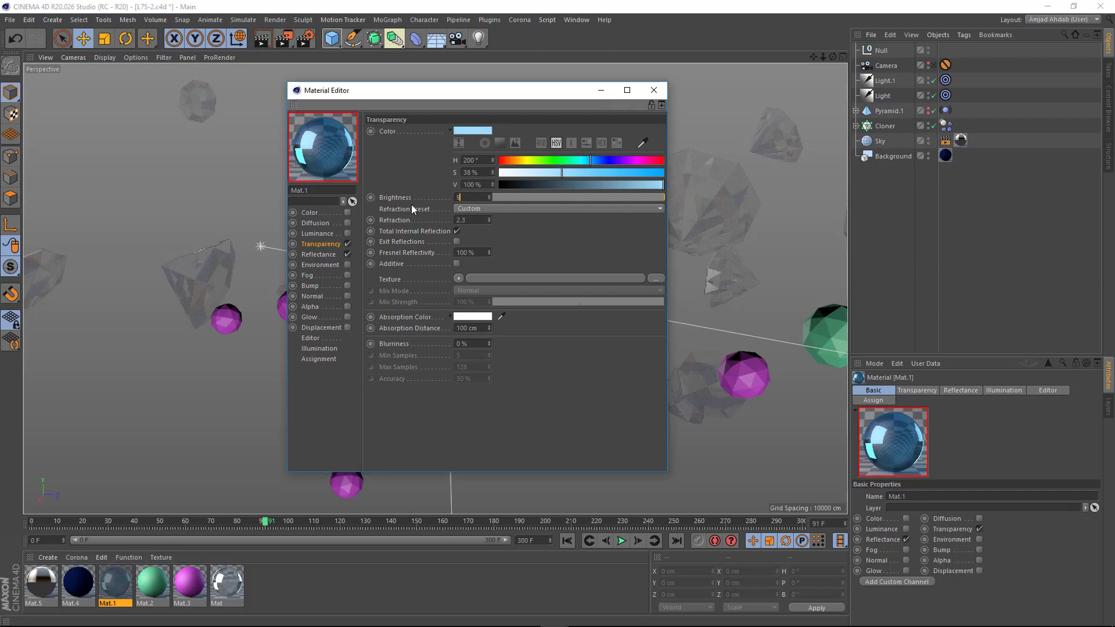
type("95")
key("Return")
Replace Mat.1's default specular with a Reflection (Legacy) layer using Additive attenuation and 80% color brightness
left_click(319, 254)
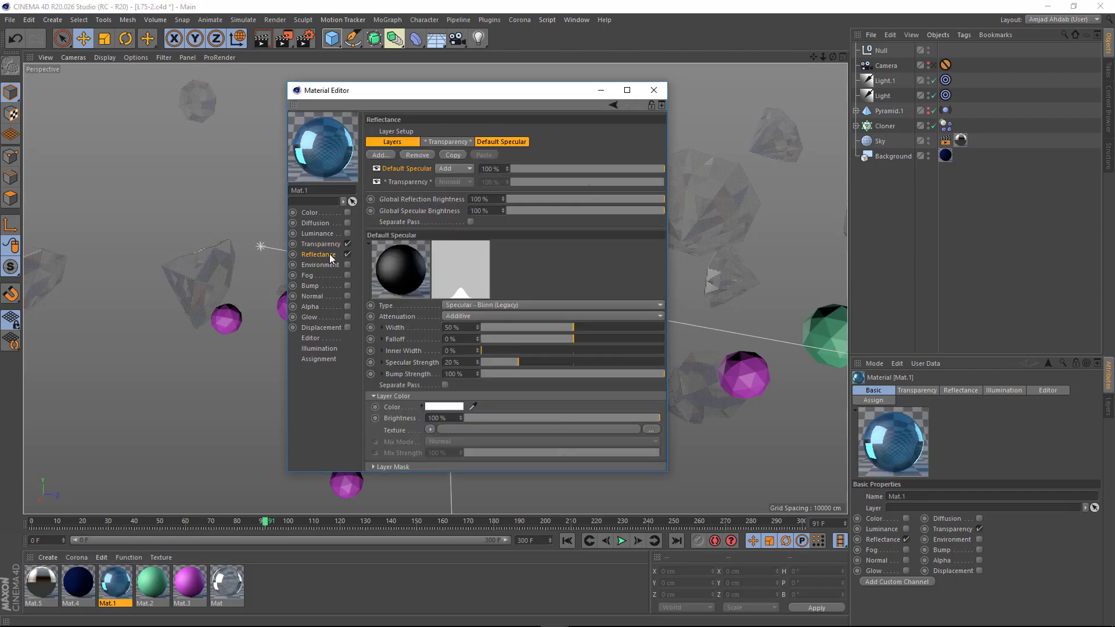
left_click(391, 142)
left_click(380, 155)
left_click(429, 266)
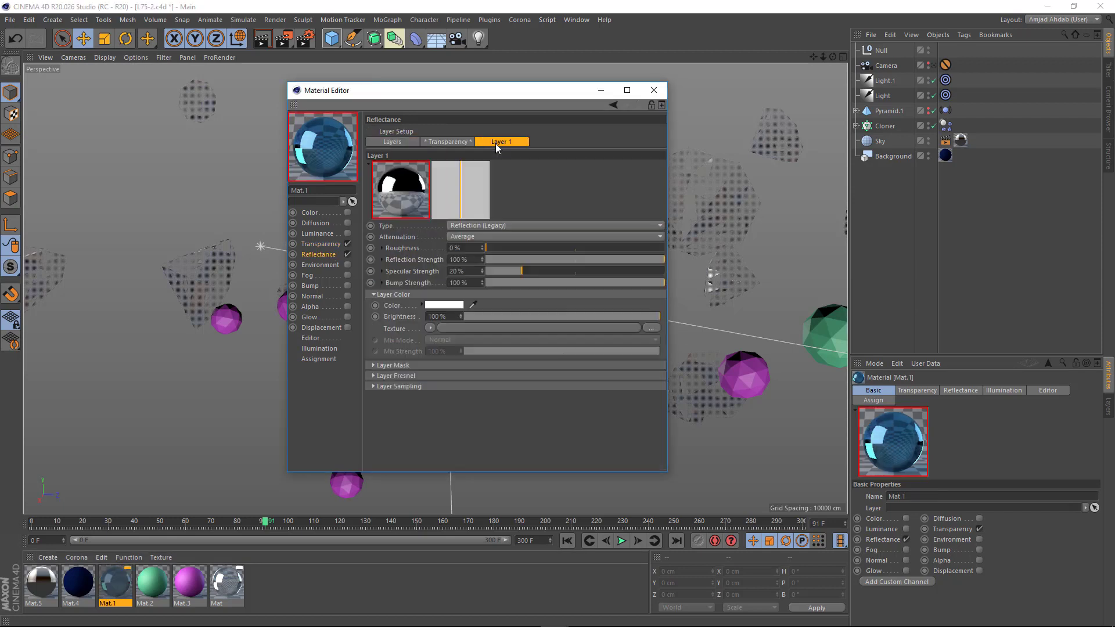
left_click(502, 234)
left_click(474, 270)
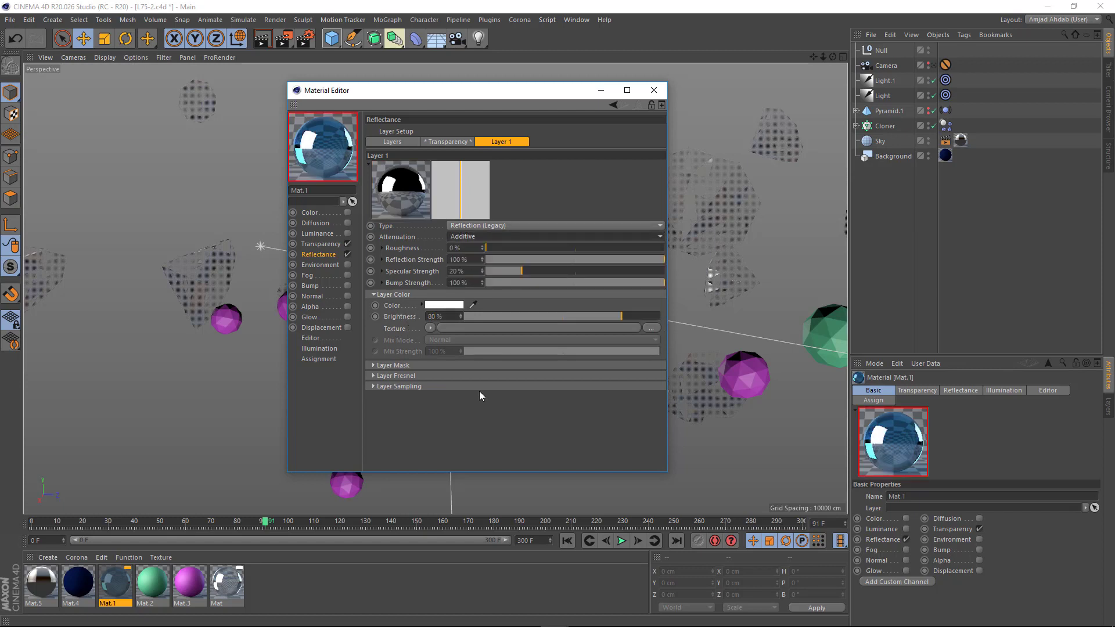
Enable Mat.1's Luminance channel with a color of 55% saturation and 80% value, and a brightness of 10%
left_click(331, 234)
left_click(348, 233)
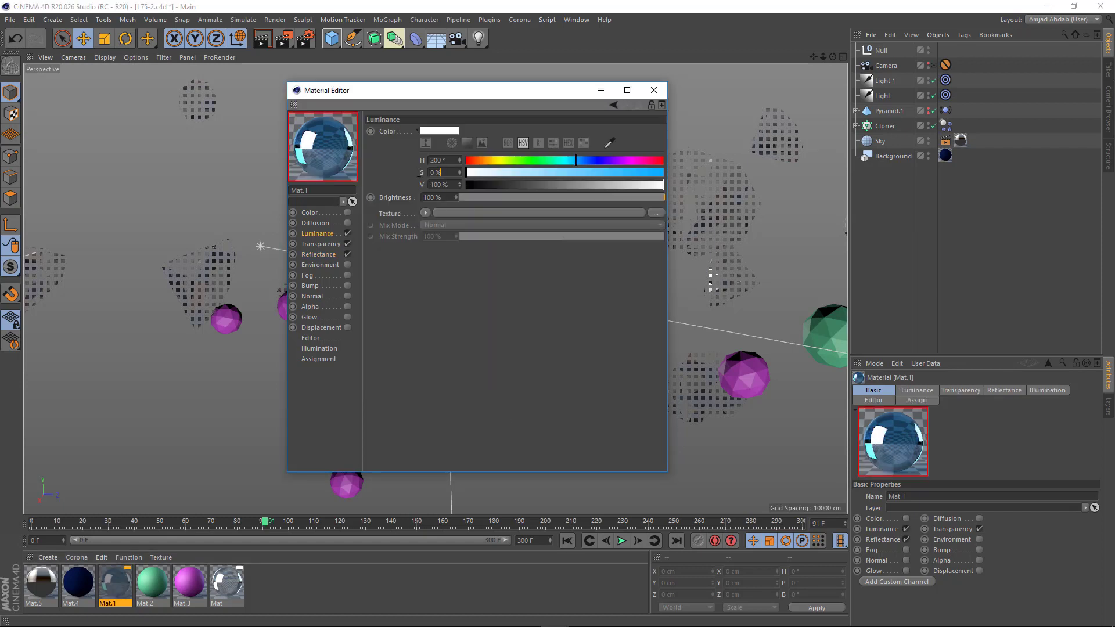
type("55")
key("Return")
double_click(447, 185)
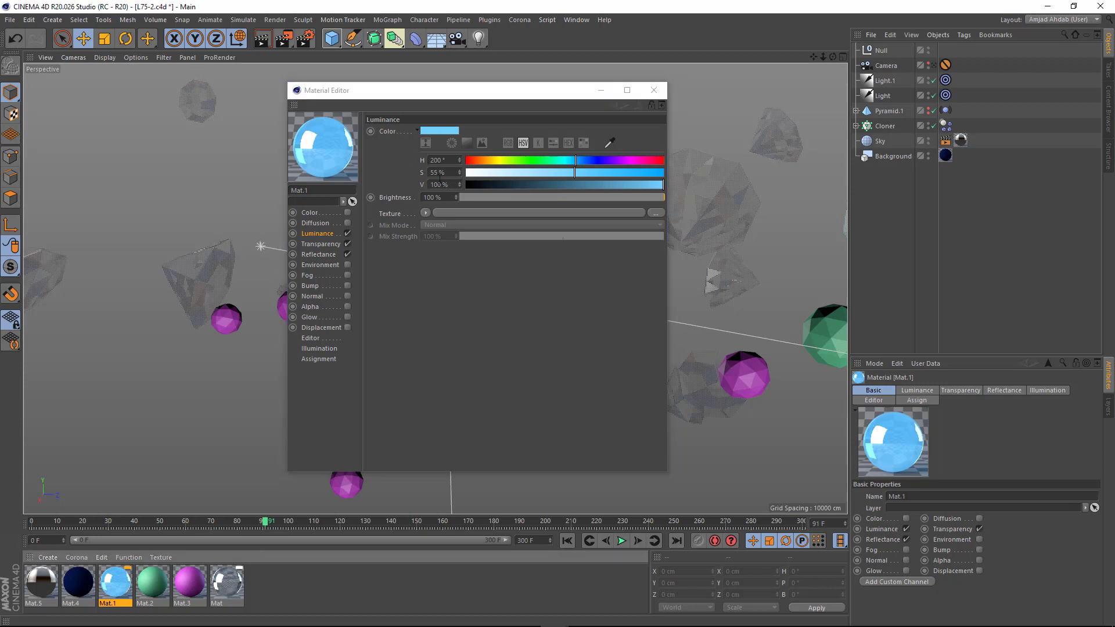
type("80")
key("Return")
type("10")
key("Return")
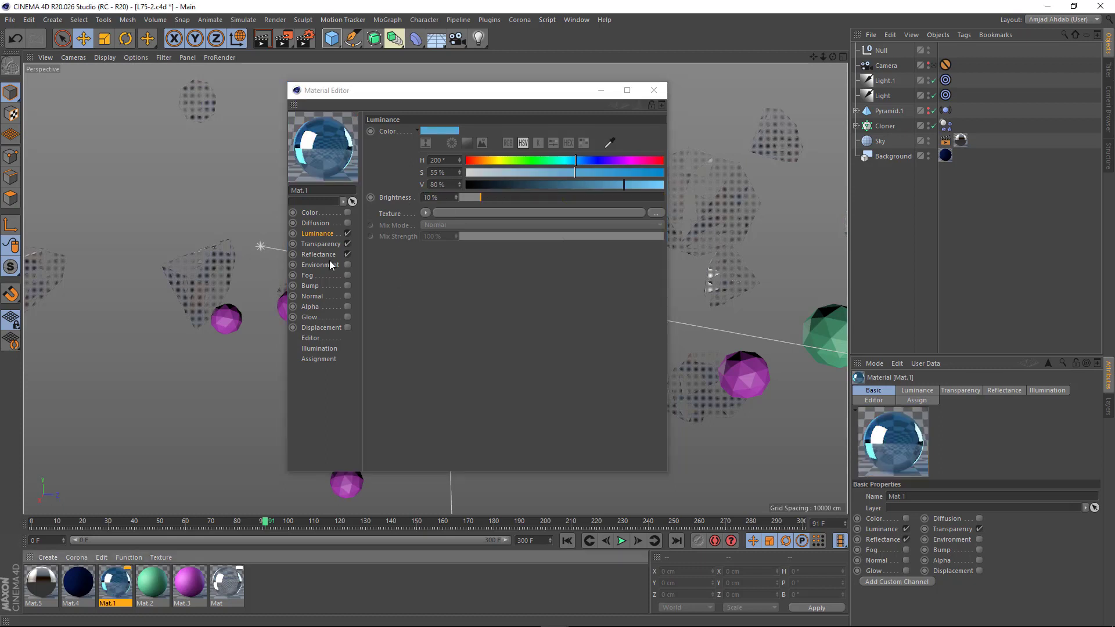
Enable Mat.1's Environment channel with the E1.jpg texture, 5 tiles in X and Y, and 15% mix strength
left_click(347, 265)
left_click(452, 211)
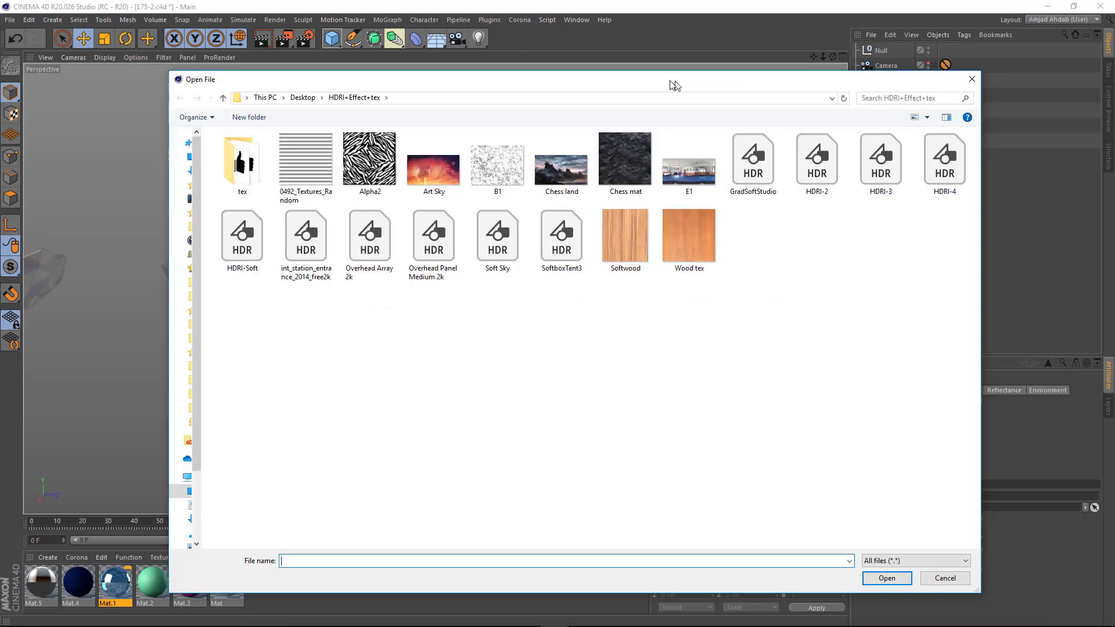
double_click(686, 162)
left_click(620, 361)
double_click(425, 296)
type("5")
double_click(424, 307)
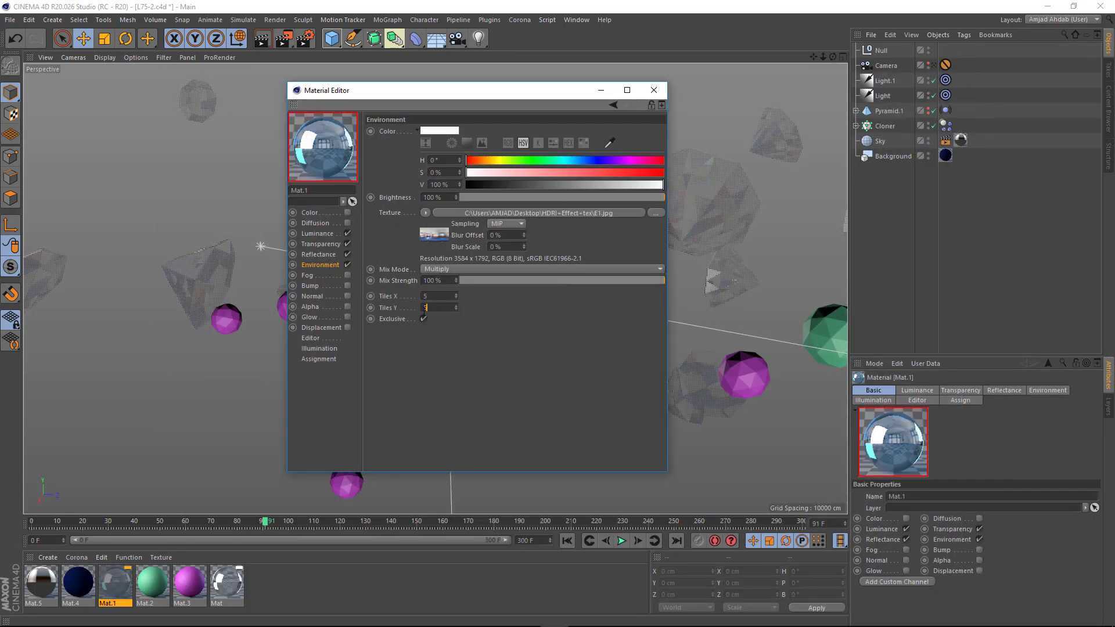
type("15")
key("Return")
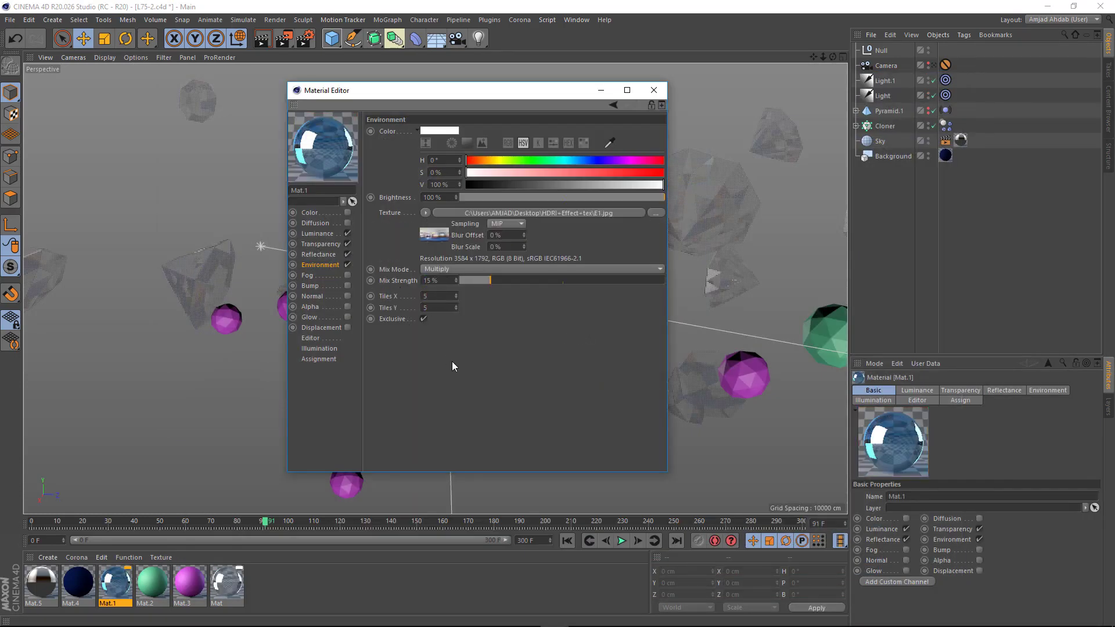
Set Mat.1's environment brightness to 85%, check its other channels and close the material
type("85")
key("Return")
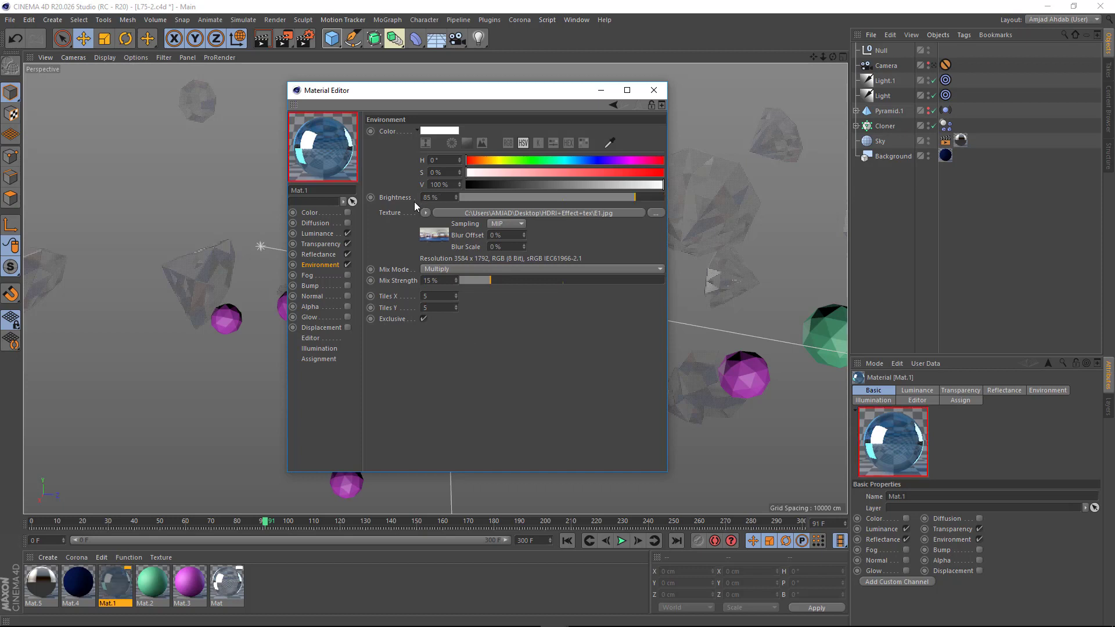
left_click(322, 254)
left_click(330, 244)
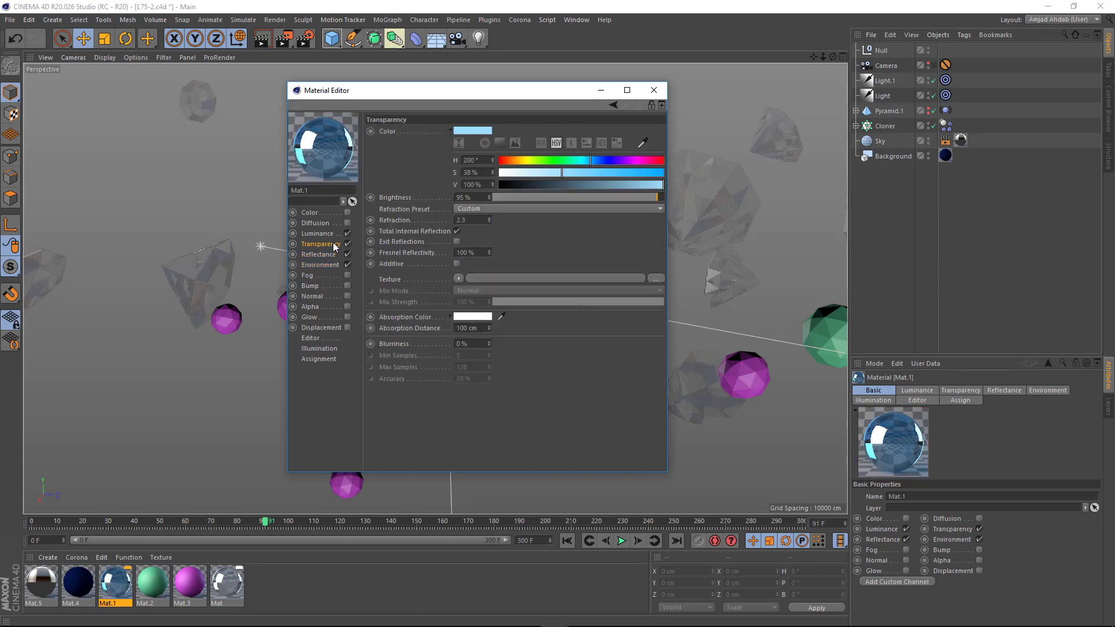
left_click(335, 234)
left_click(654, 92)
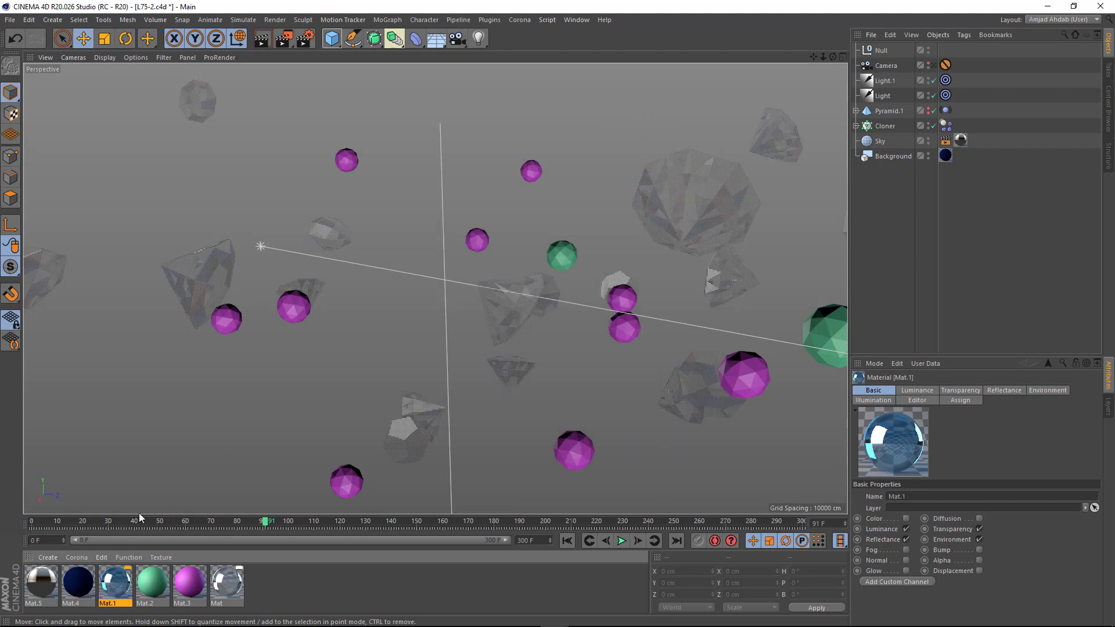
Replace Mat.2 with a copy of the blue glass Mat.1 and set its luminance color hue to 165°
left_click_drag(157, 588, 157, 588, "ctrl")
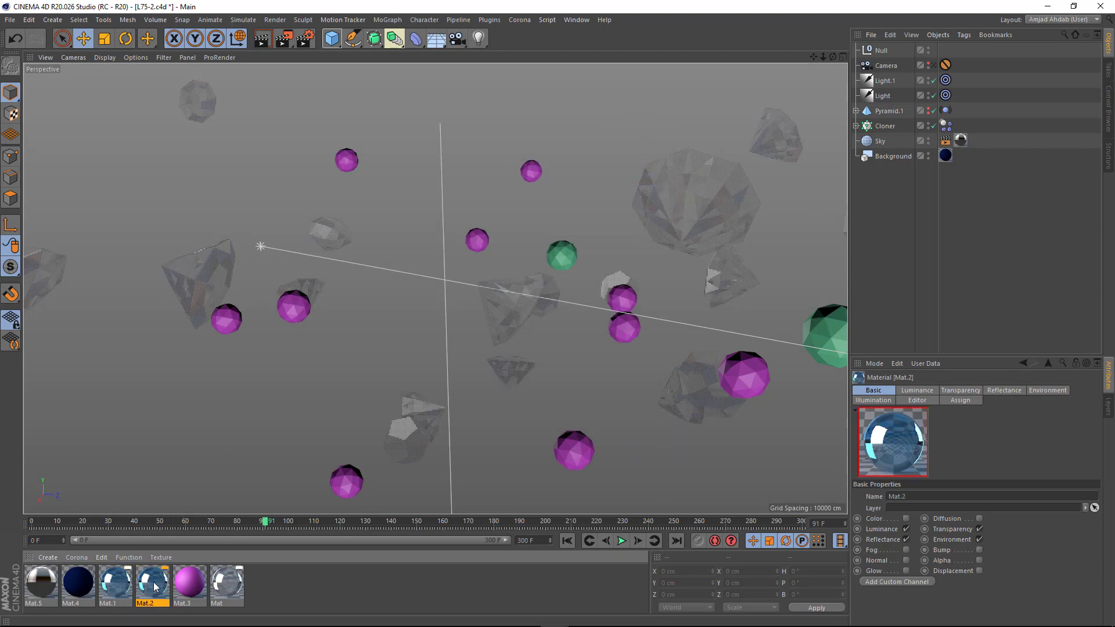
double_click(154, 584)
left_click_drag(415, 79, 507, 99)
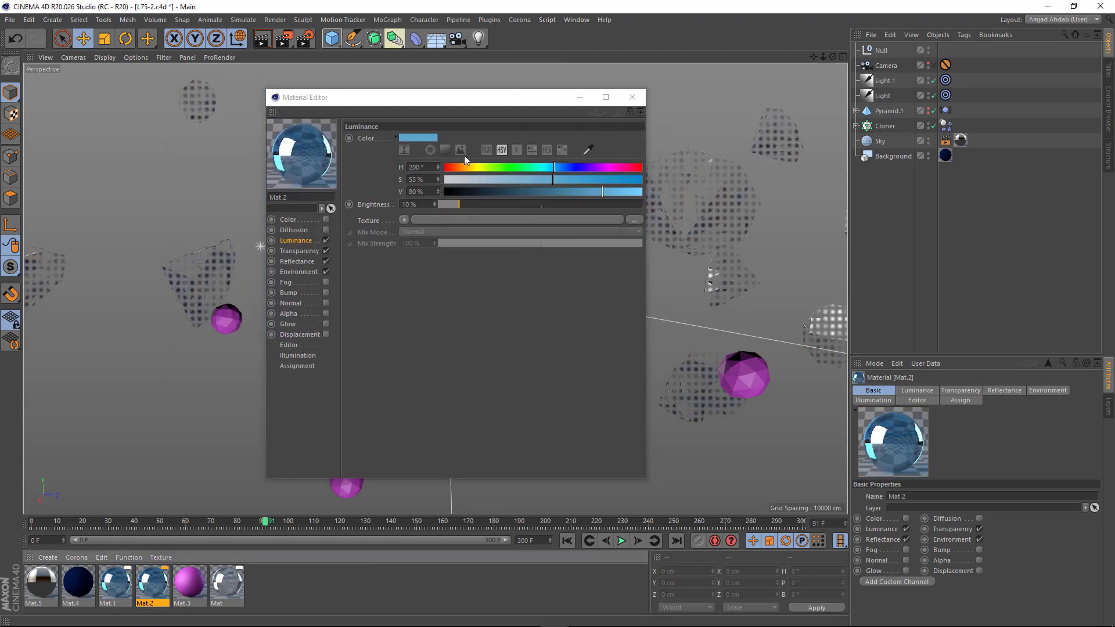
left_click_drag(431, 167, 348, 169)
type("165")
key("Return")
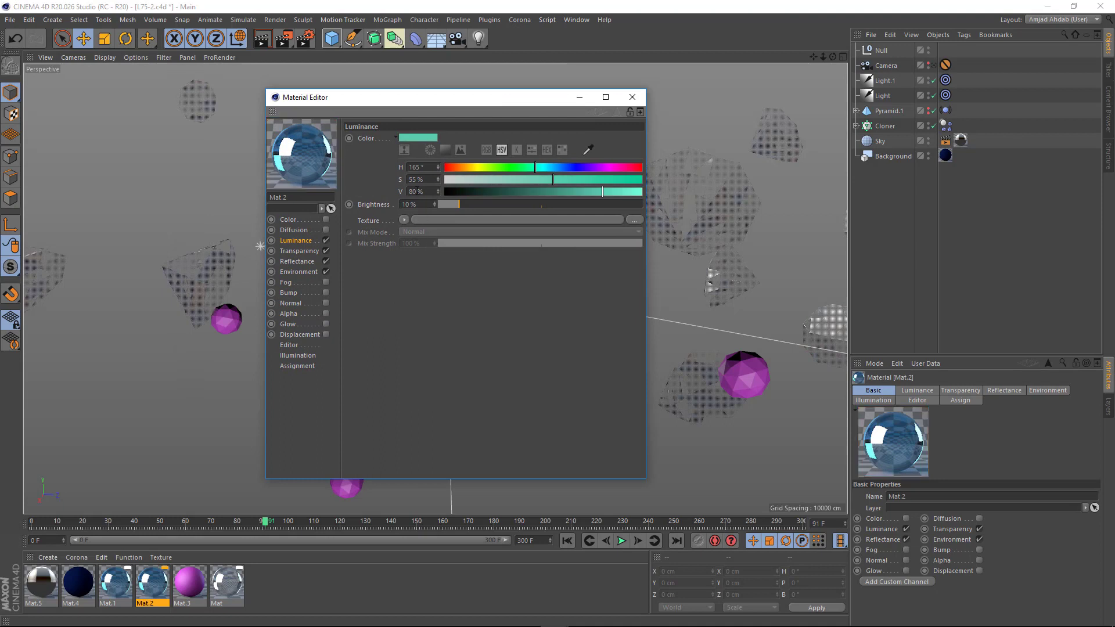
Set Mat.2's transparency color hue to 165°, check its Reflectance and Environment channels and close the material
left_click(299, 251)
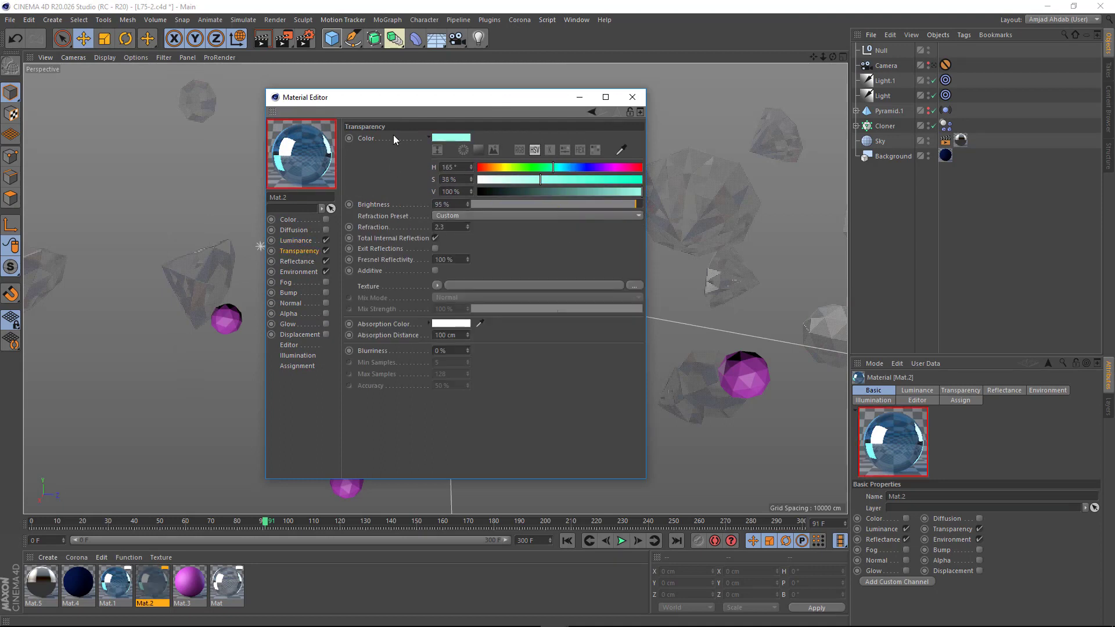
left_click(312, 261)
left_click(314, 272)
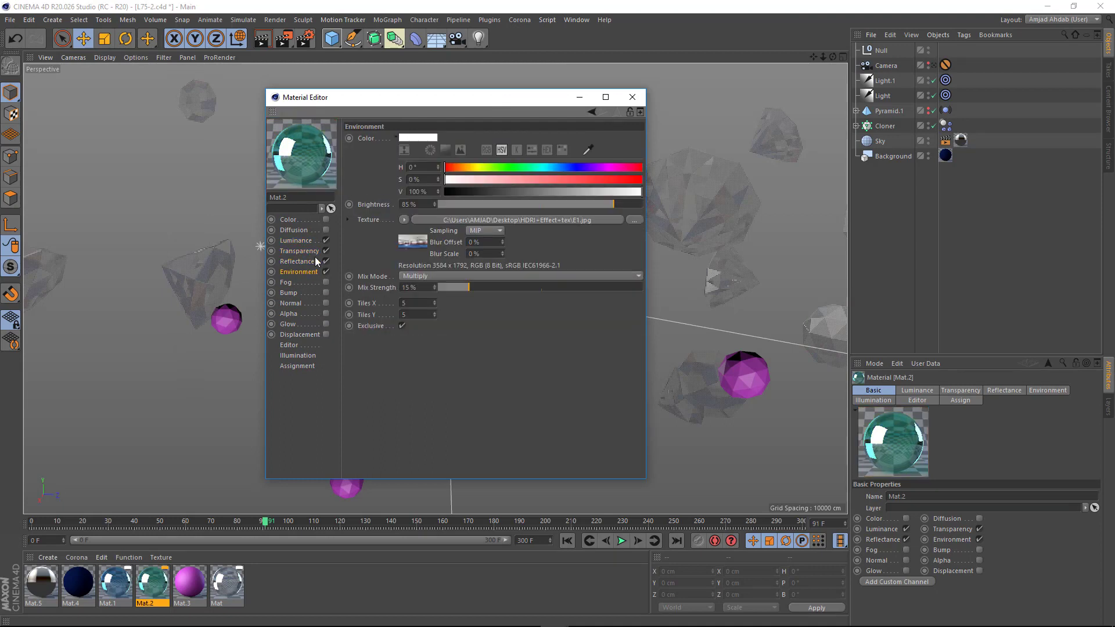
left_click(631, 98)
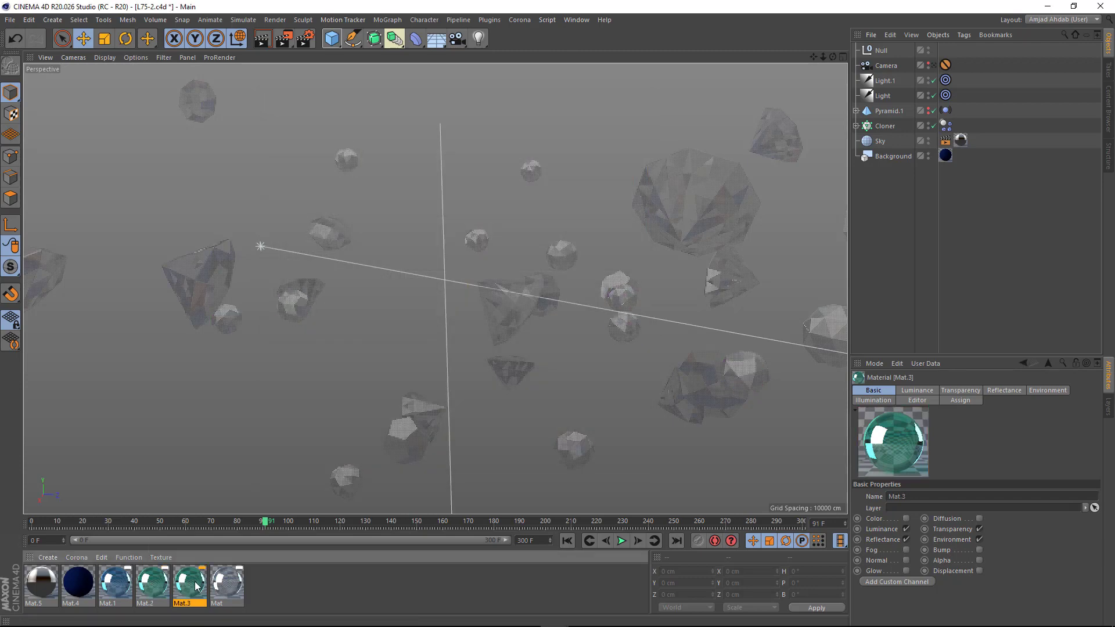
Replace Mat.3 with a copy of Mat.2, set its transparency and luminance color hues to 300°, and close it
double_click(191, 584)
left_click_drag(407, 80, 513, 85)
left_click(308, 227)
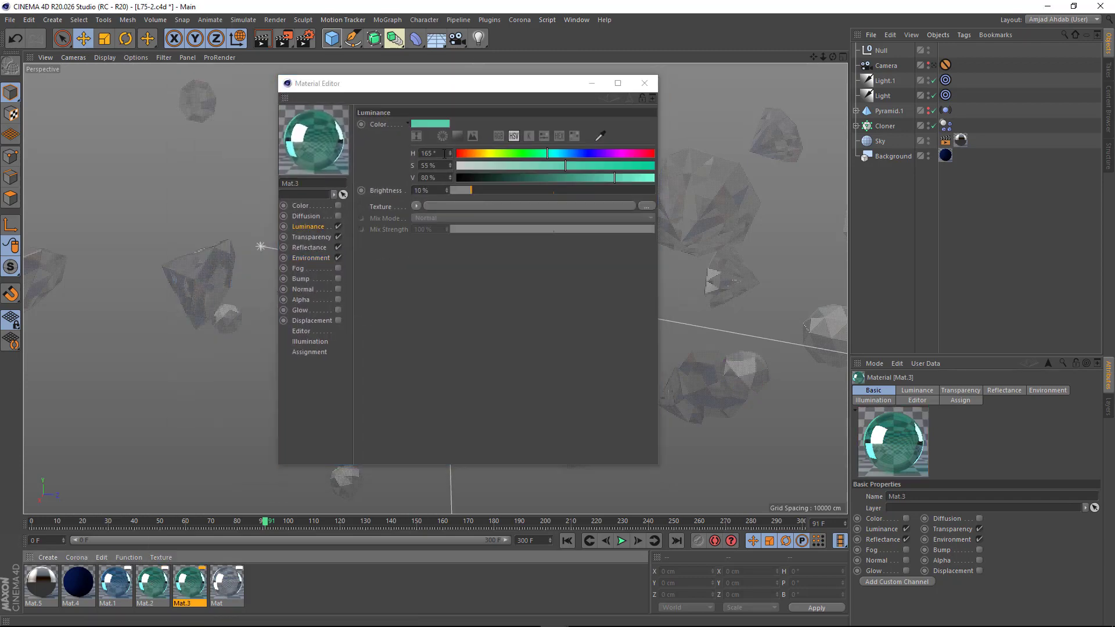
left_click(311, 237)
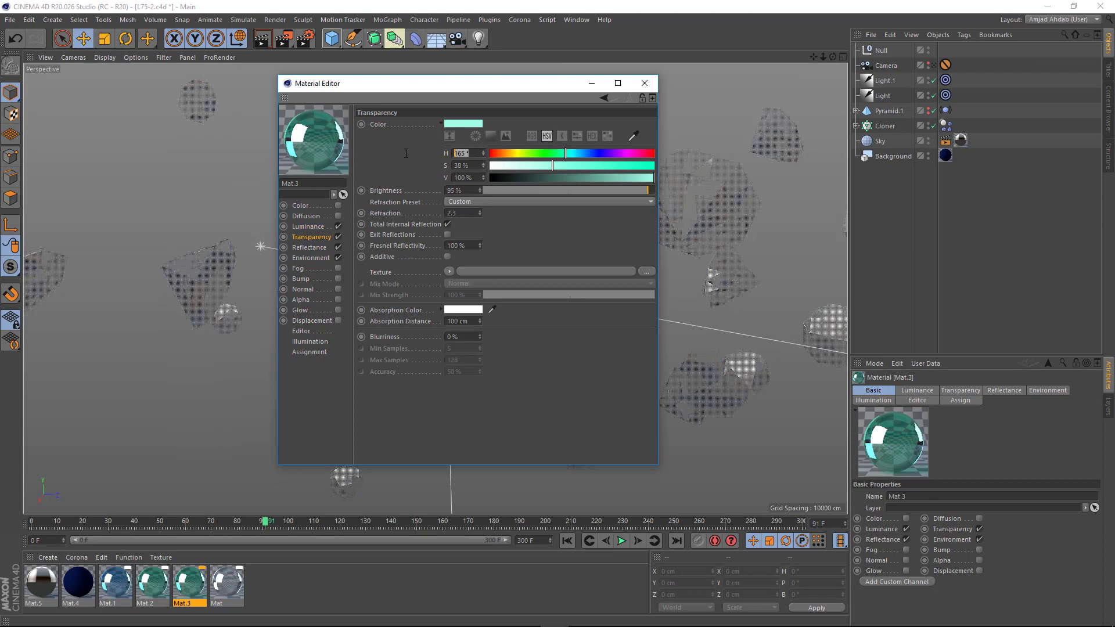
type("300")
key("Return")
left_click(307, 227)
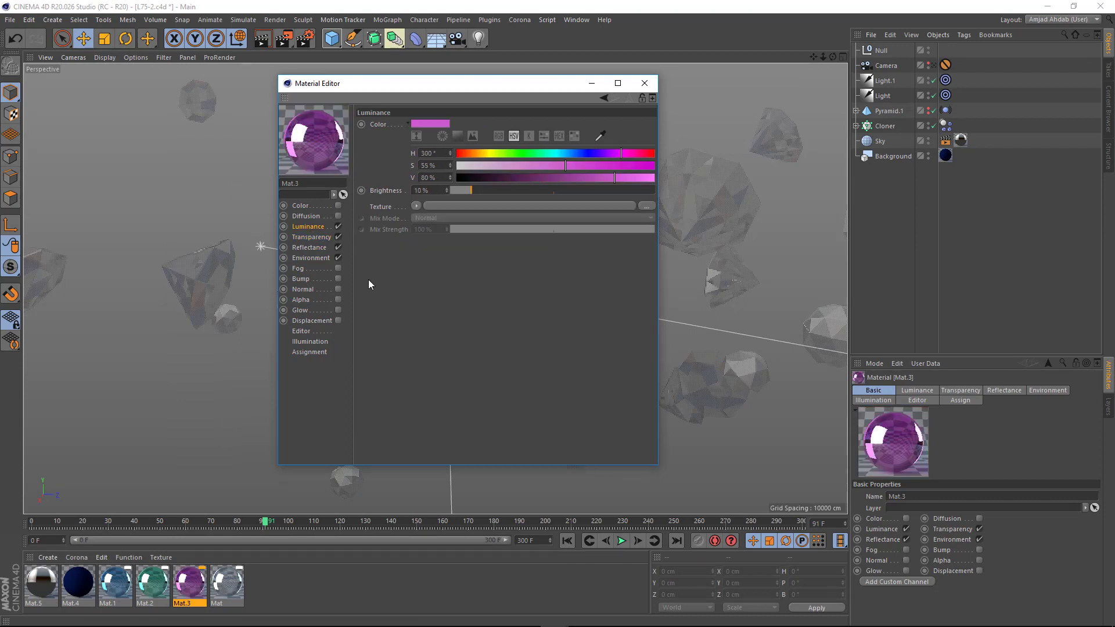
left_click(643, 83)
Expand the Cloner to check its gems' materials, render the scene to the Picture Viewer and close the viewer
left_click(856, 126)
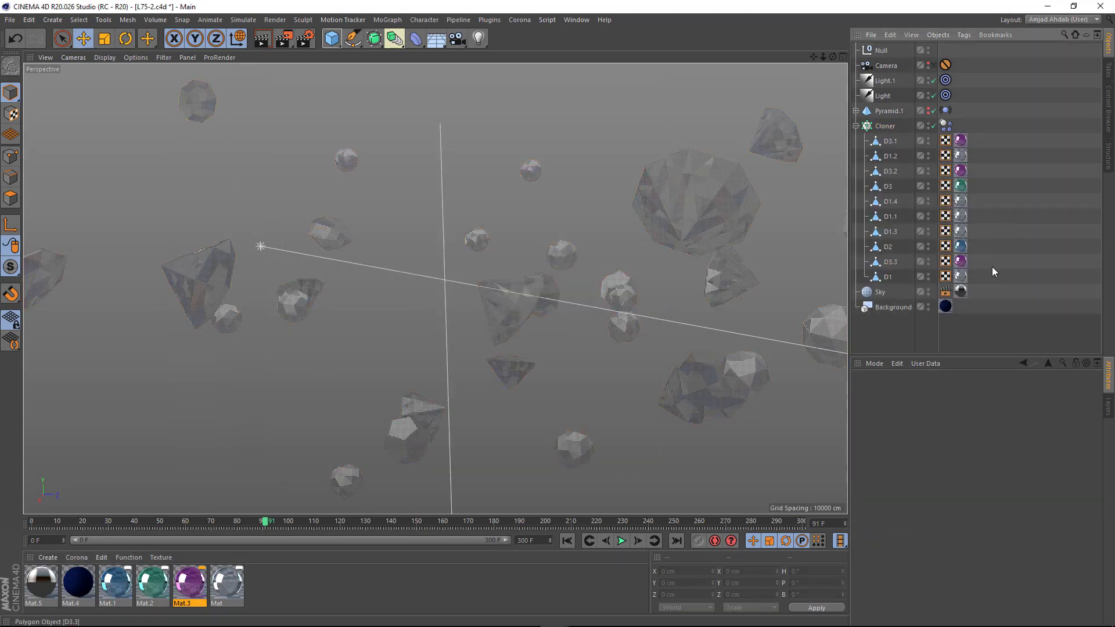
key("shift+r")
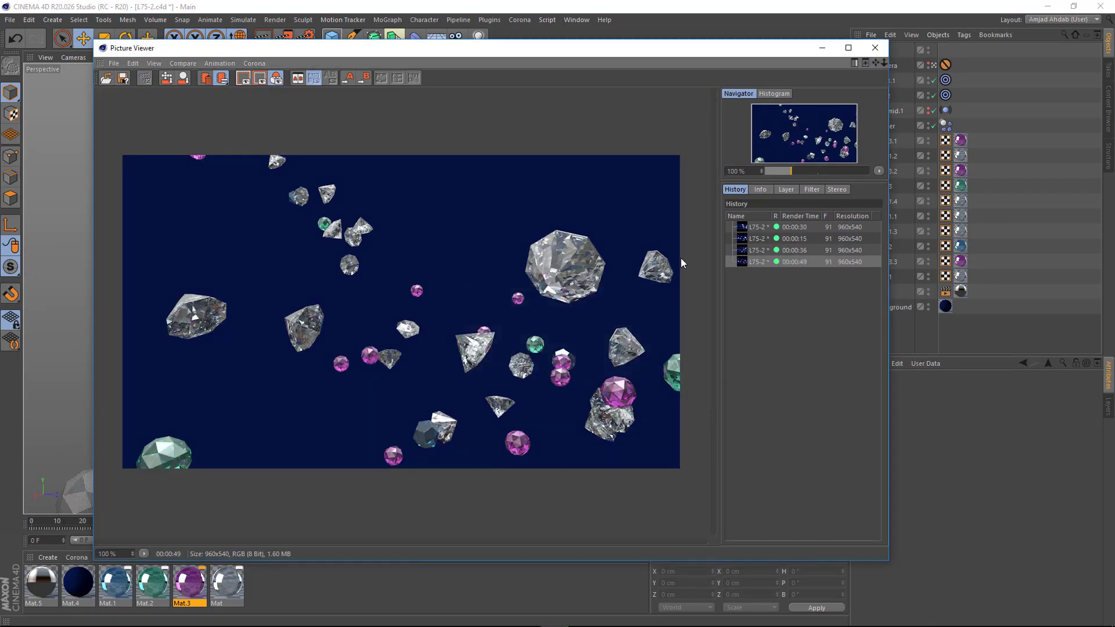
left_click(874, 49)
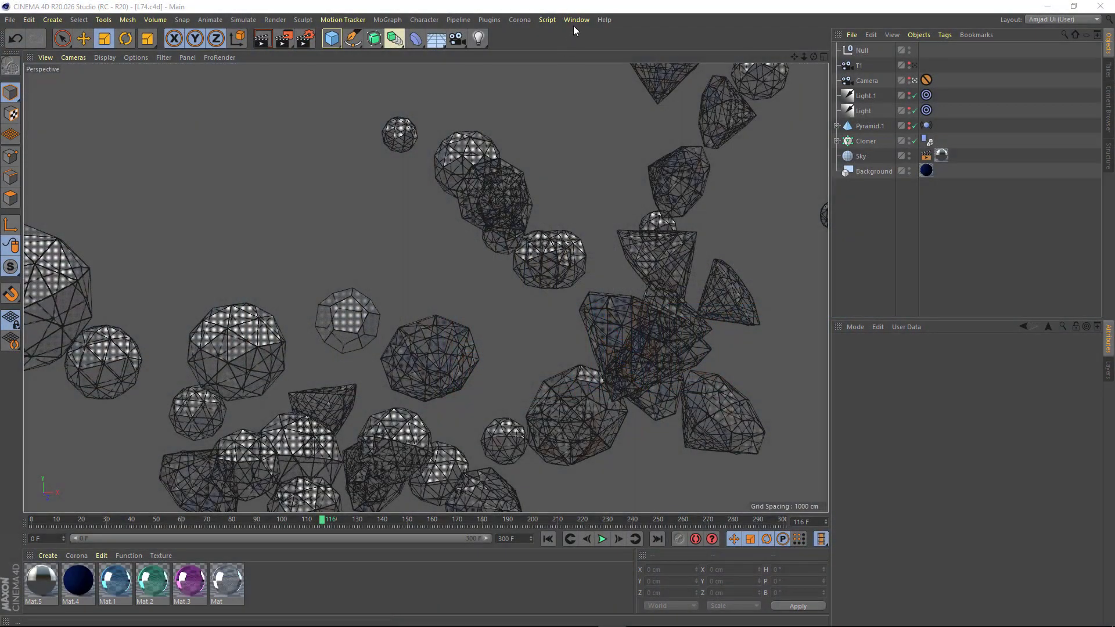
Open the Picture Viewer, dock it beside the perspective viewport and narrow the object and attribute column to widen the viewport
left_click(575, 21)
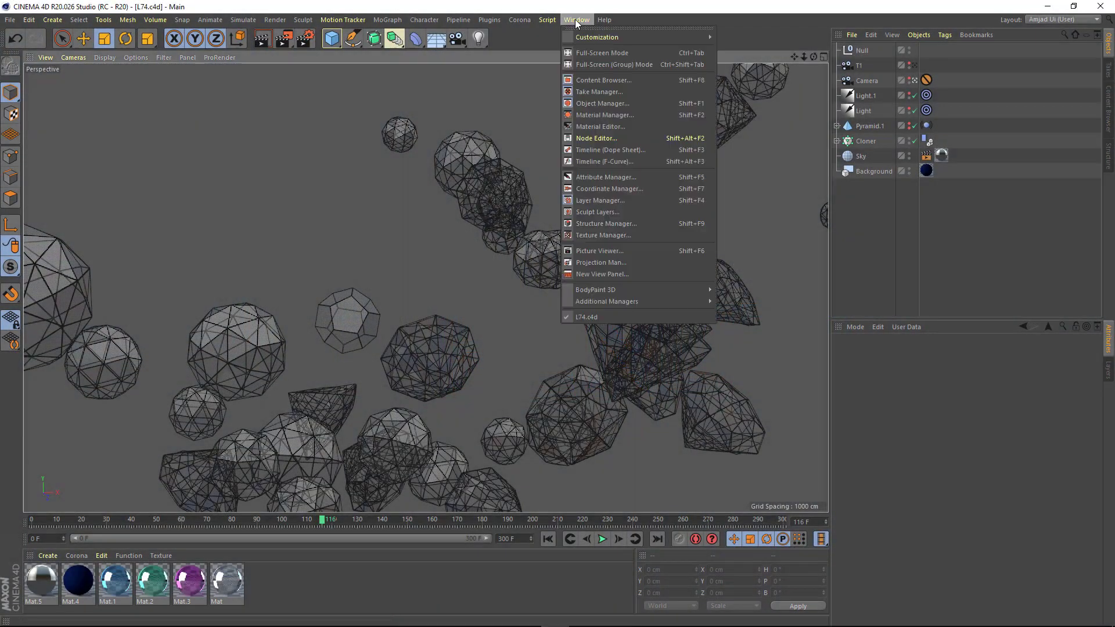
left_click(584, 250)
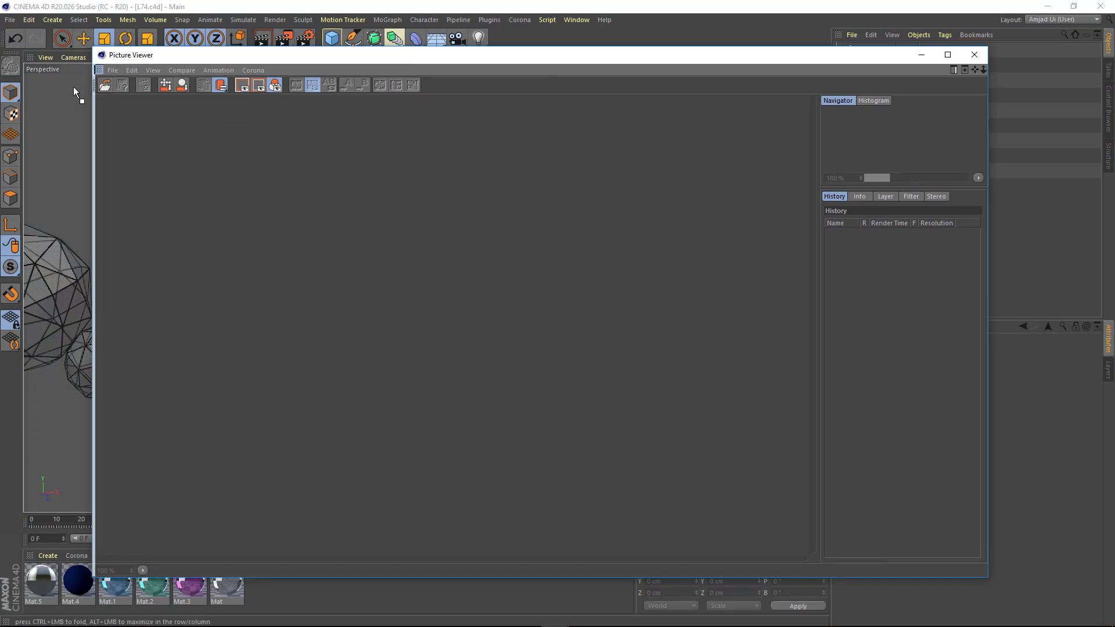
left_click_drag(73, 87, 28, 123)
left_click_drag(428, 199, 544, 219)
left_click_drag(829, 247, 879, 248)
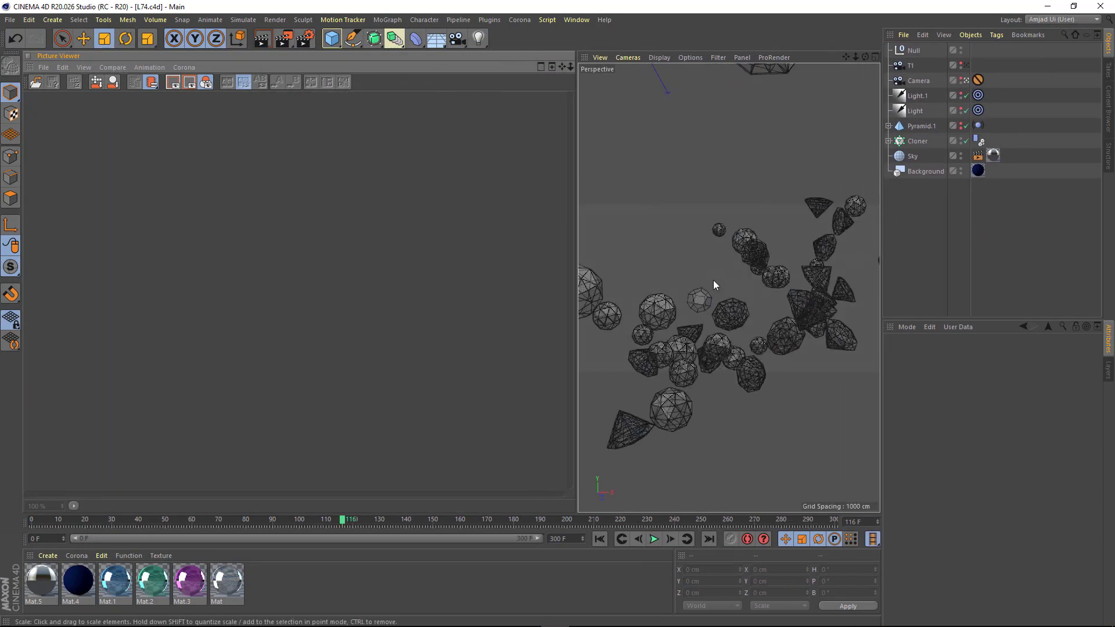
Configure the perspective viewport's view settings so the tinted border has an opacity of 81%
left_click(690, 57)
left_click(733, 335)
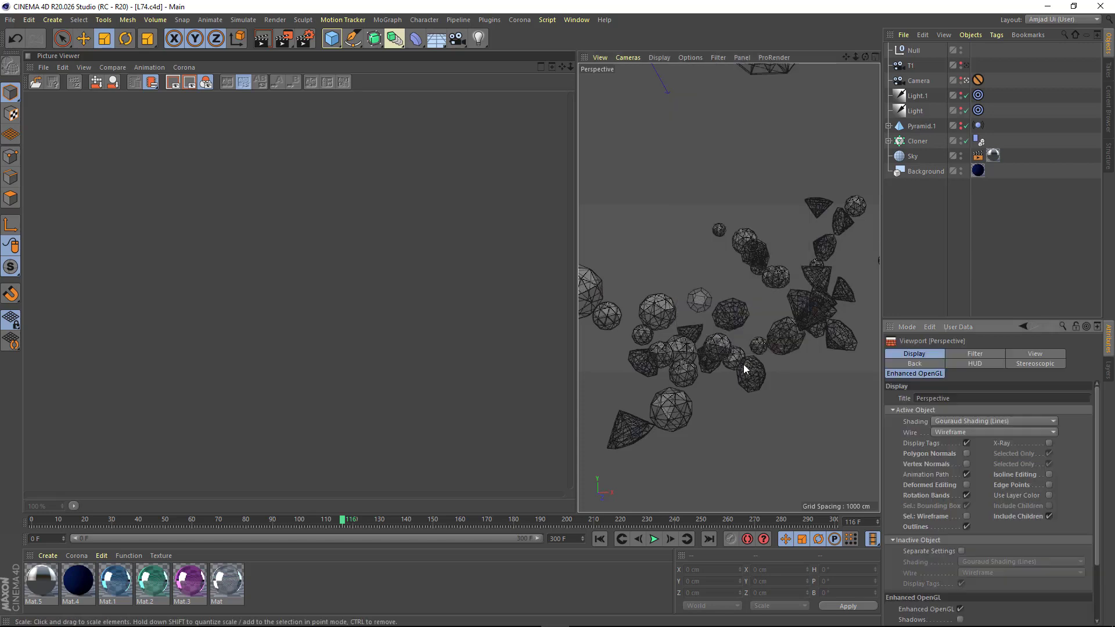
left_click(1030, 355)
left_click_drag(1032, 485, 1032, 453)
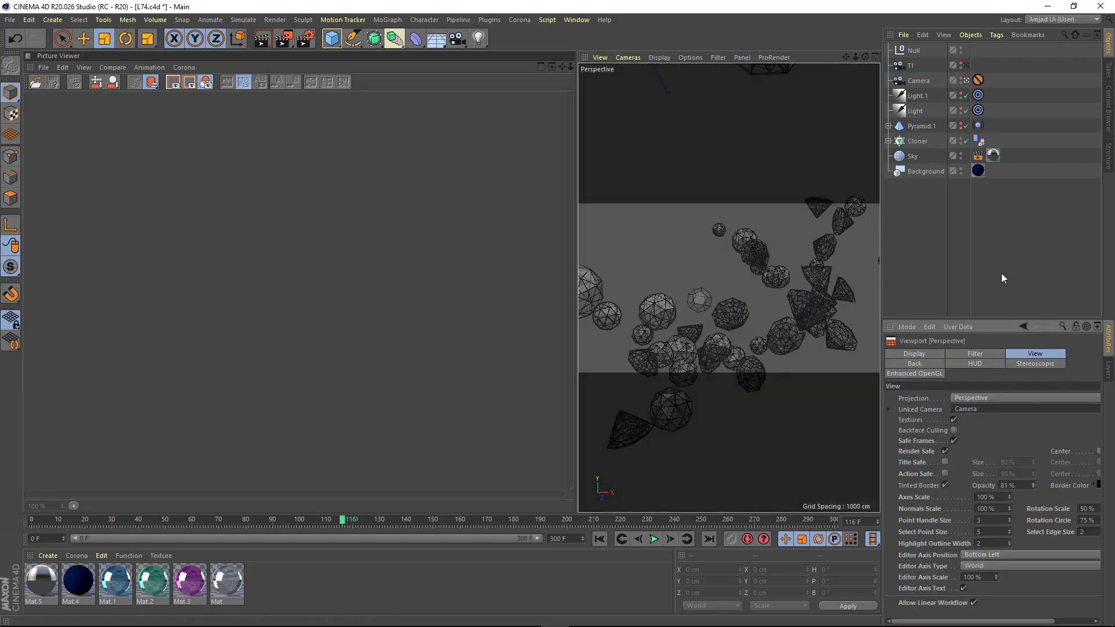
Render the Camera view to the Picture Viewer, widen the viewer and inspect the gems up close
left_click(290, 44)
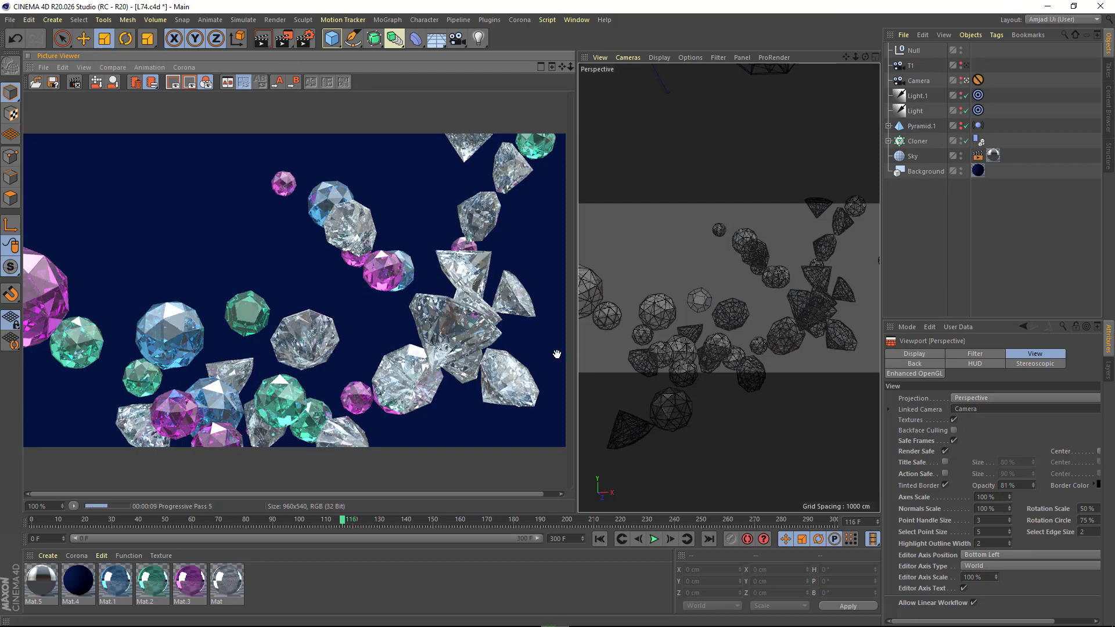
left_click_drag(576, 350, 602, 350)
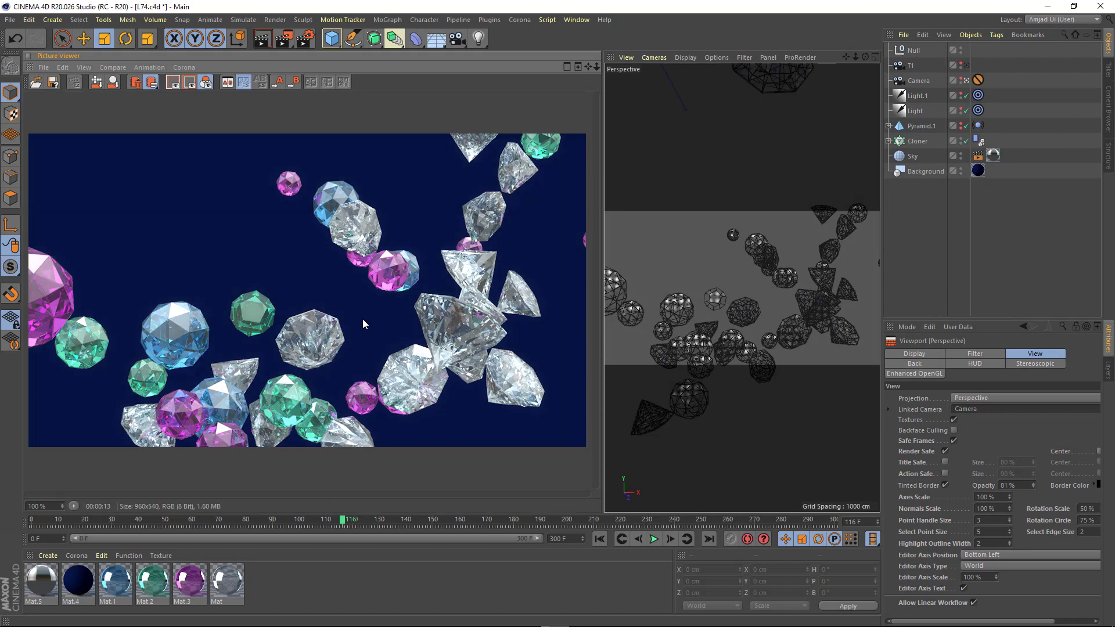
scroll(406, 297, "up", 3)
mouse_move(409, 299)
left_mouse_down()
mouse_move(419, 228)
mouse_move(421, 295)
left_mouse_up()
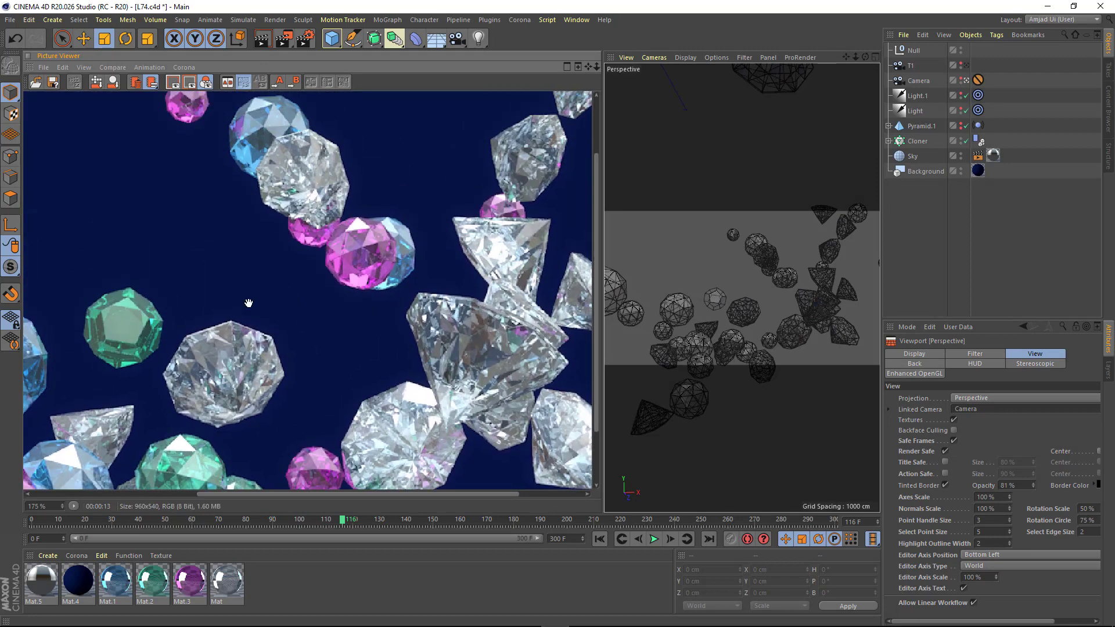
scroll(244, 307, "down", 3)
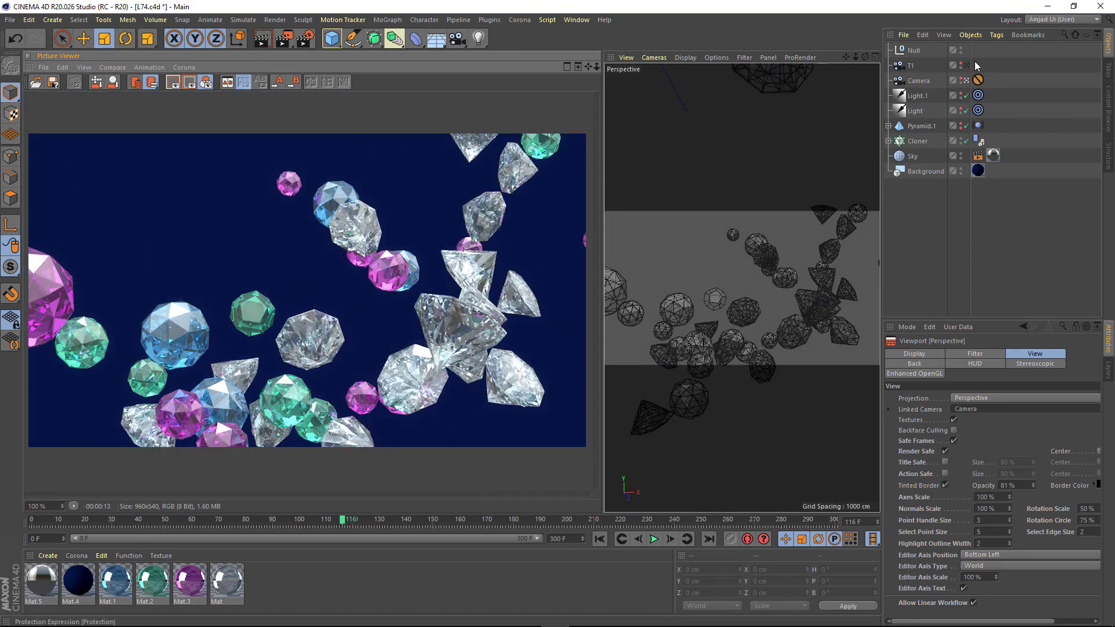
Look through camera T1, render the gems, and render again from a closer angle to inspect the clear diamonds
left_click(966, 65)
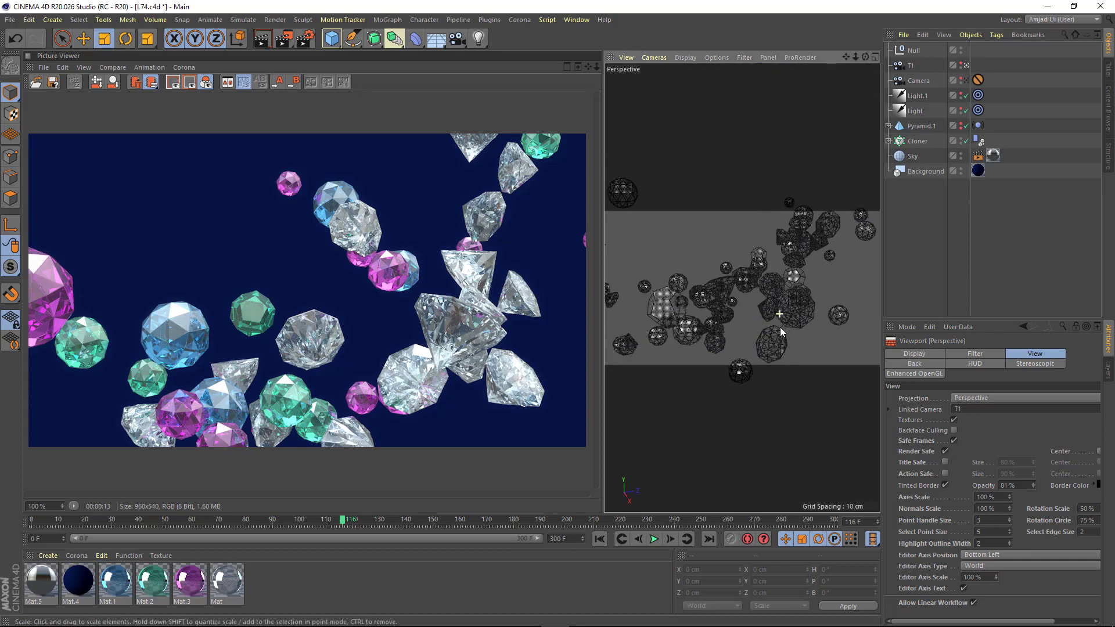
left_click(291, 45)
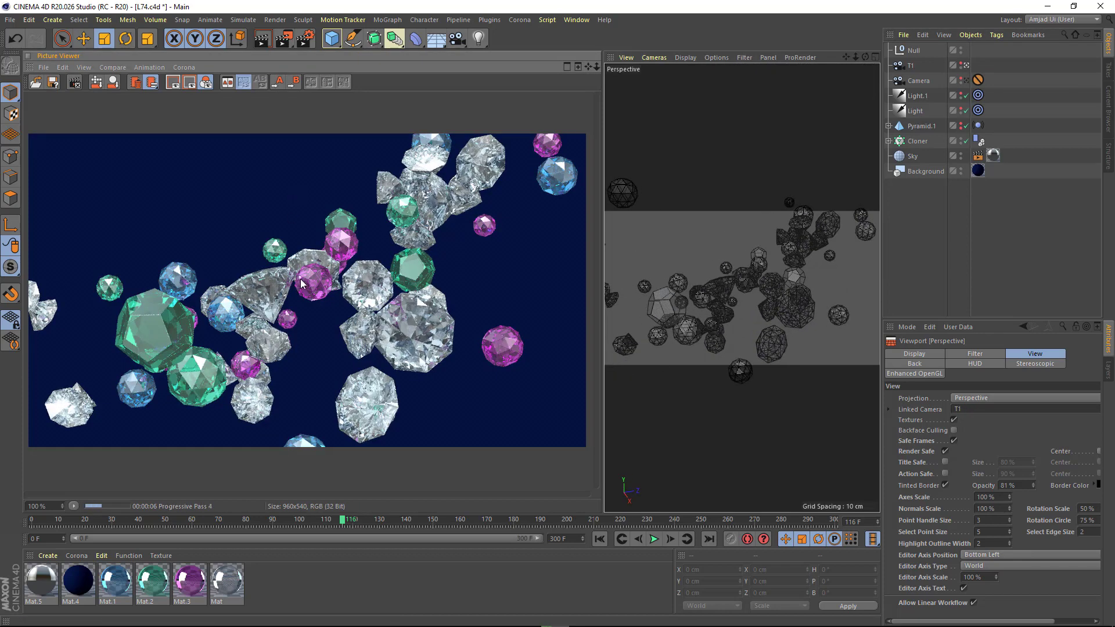
left_click_drag(776, 285, 751, 362, "alt")
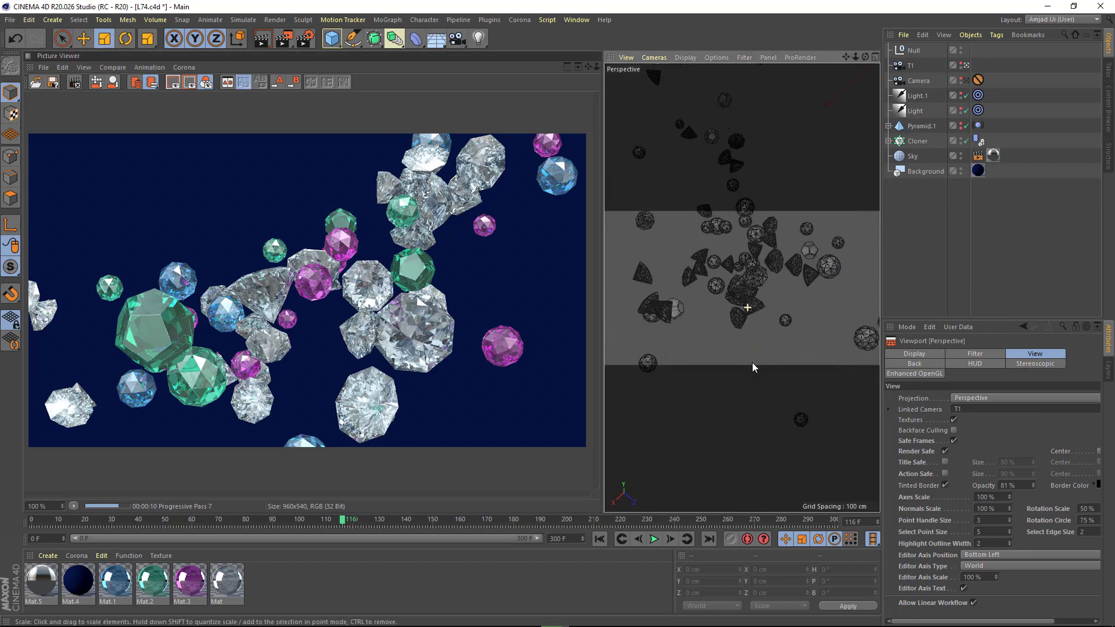
left_click_drag(754, 324, 769, 284, "alt")
key("shift+r")
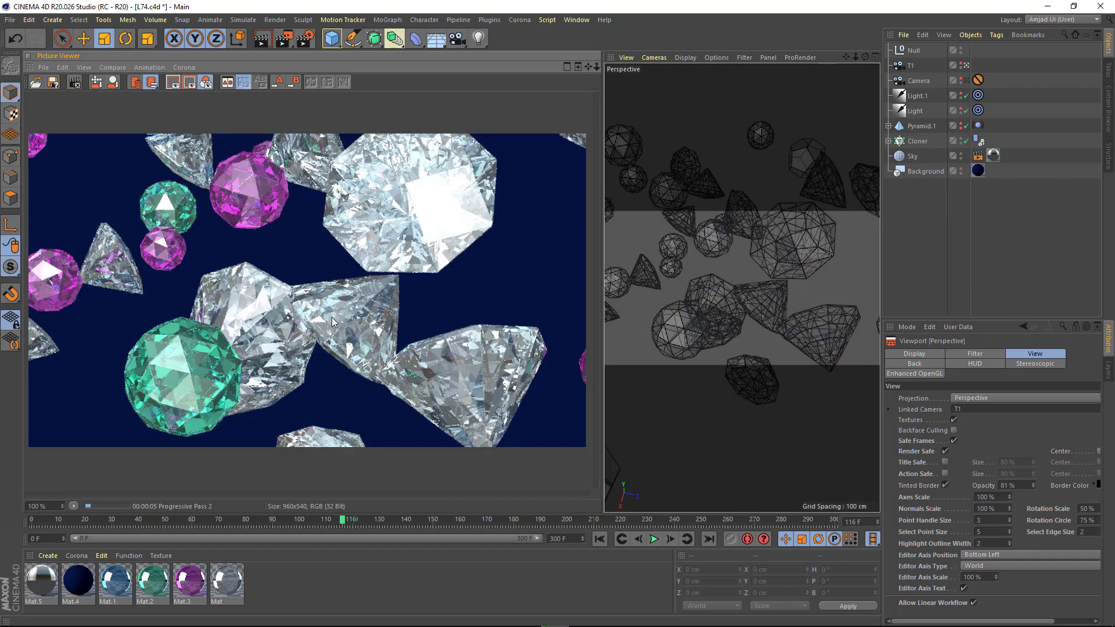
scroll(347, 321, "up", 2)
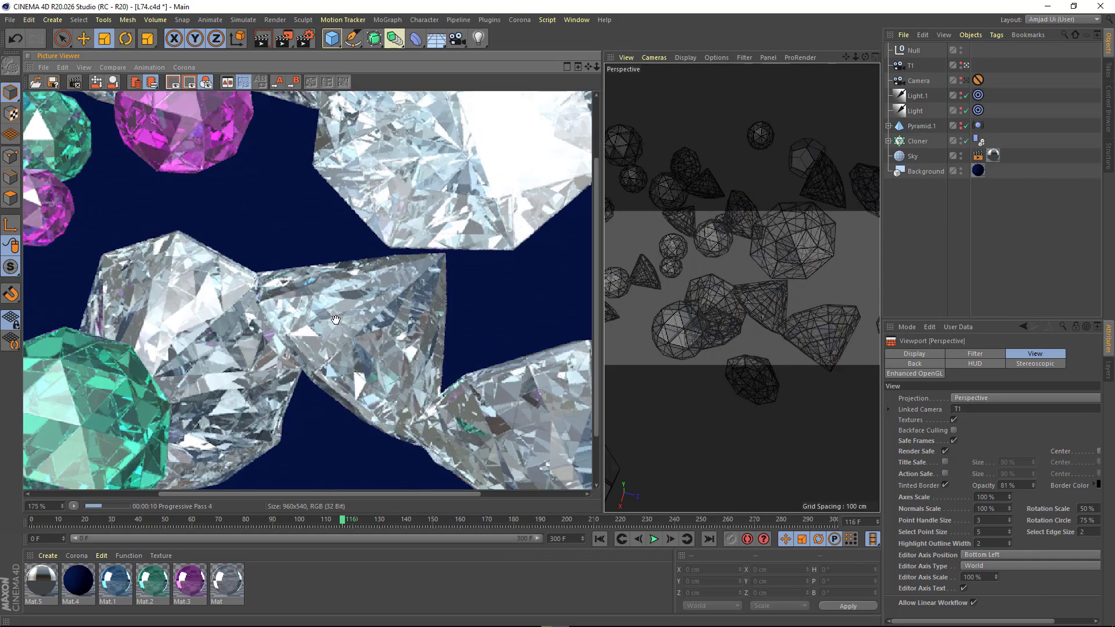
scroll(347, 321, "down", 2)
Frame a large magenta gem beside the blue one, render it and inspect its facets in the Picture Viewer
mouse_move(687, 313)
left_mouse_down("alt")
mouse_move(681, 262)
mouse_move(706, 304)
left_mouse_up("alt")
right_click_drag(706, 304, 773, 295, "alt")
middle_click_drag(773, 295, 781, 295, "alt")
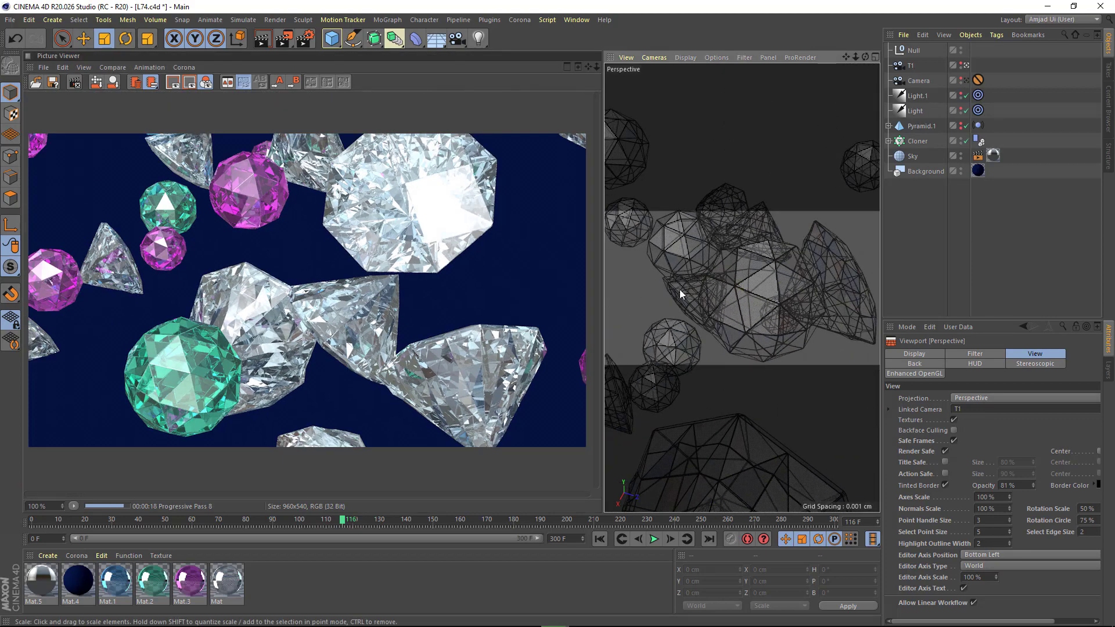
key("shift+r")
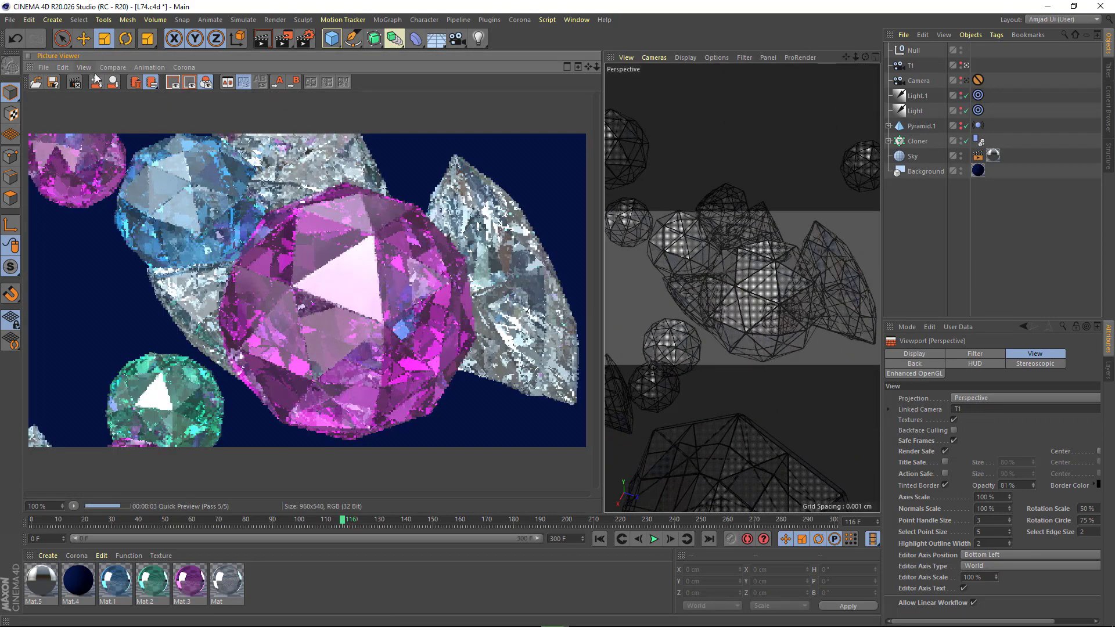
key("e")
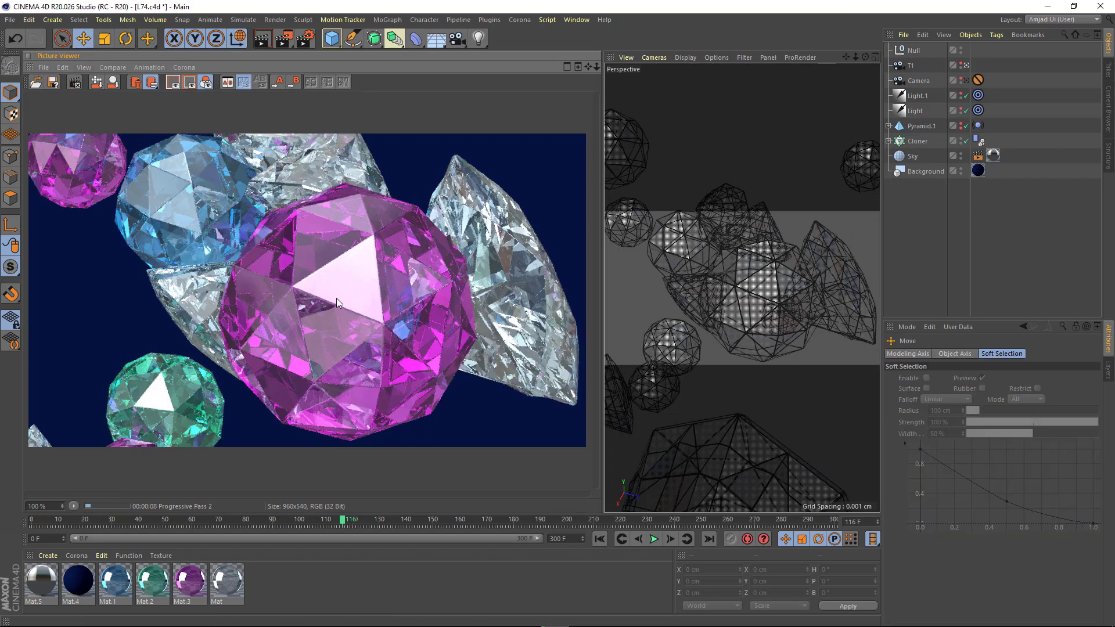
scroll(335, 302, "up", 3)
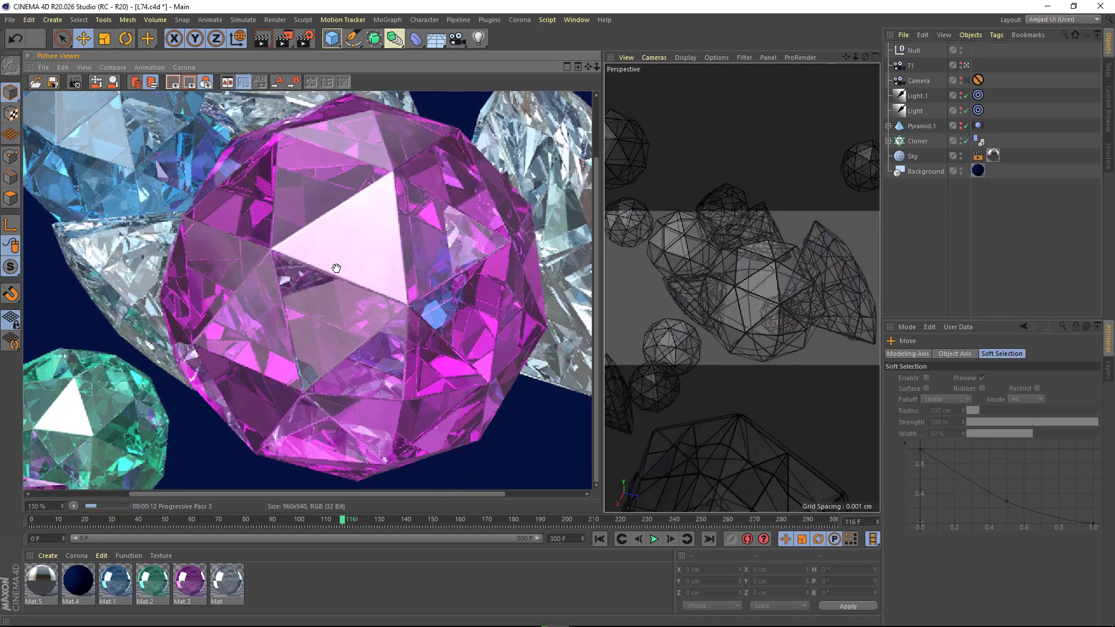
scroll(336, 277, "down", 4)
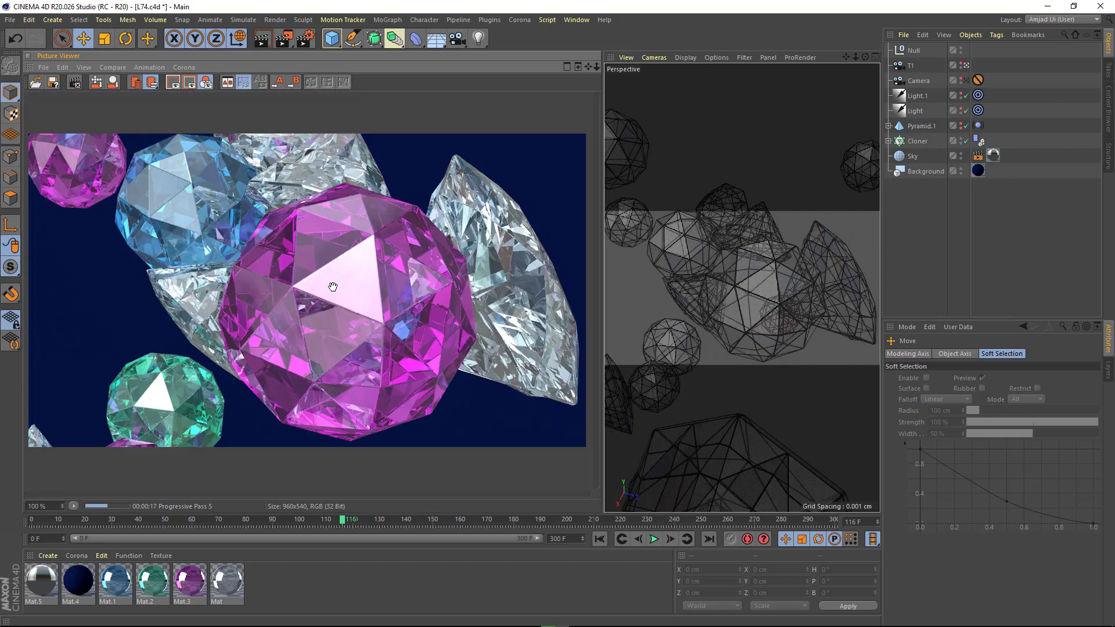
Open Mat.3, review its Transparency, Reflectance and Environment channels, and close the Material Editor
double_click(191, 582)
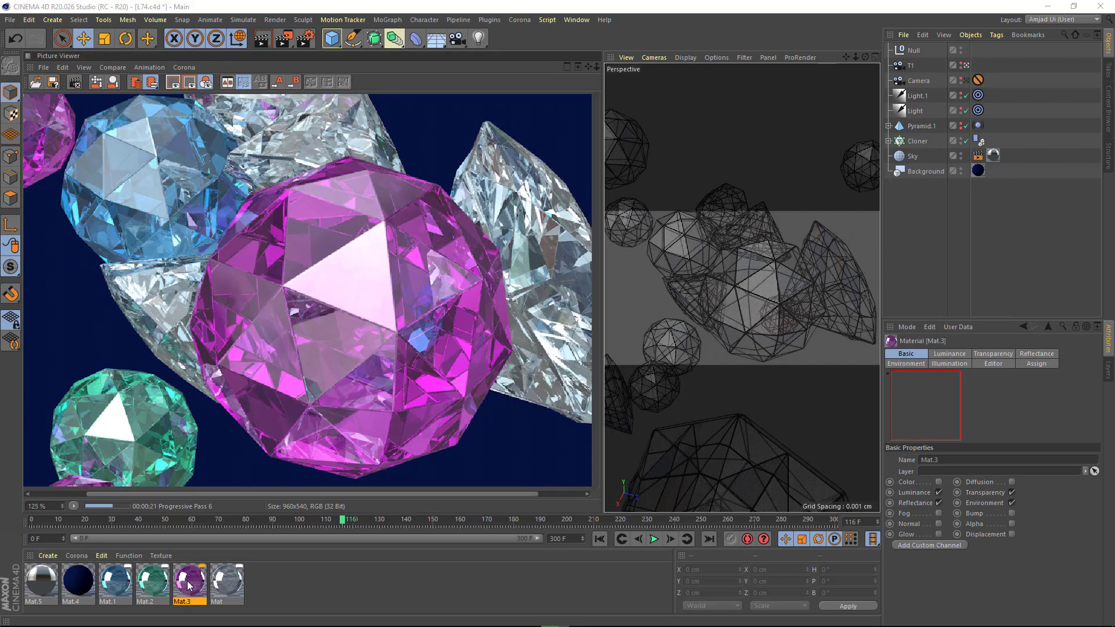
left_click_drag(388, 83, 683, 102)
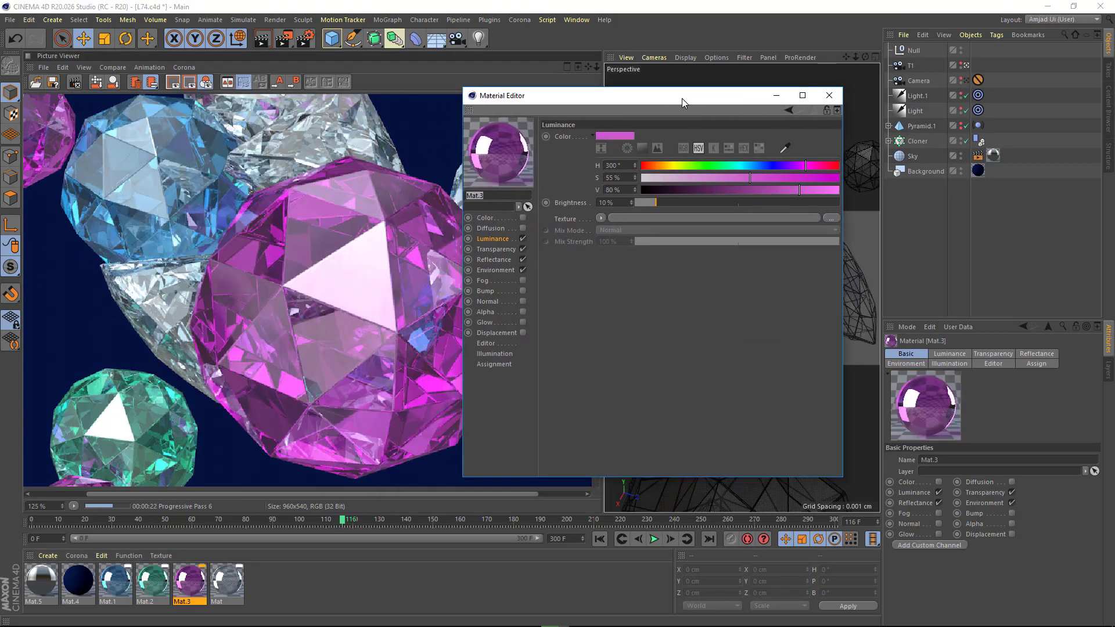
left_click(509, 250)
left_click(508, 261)
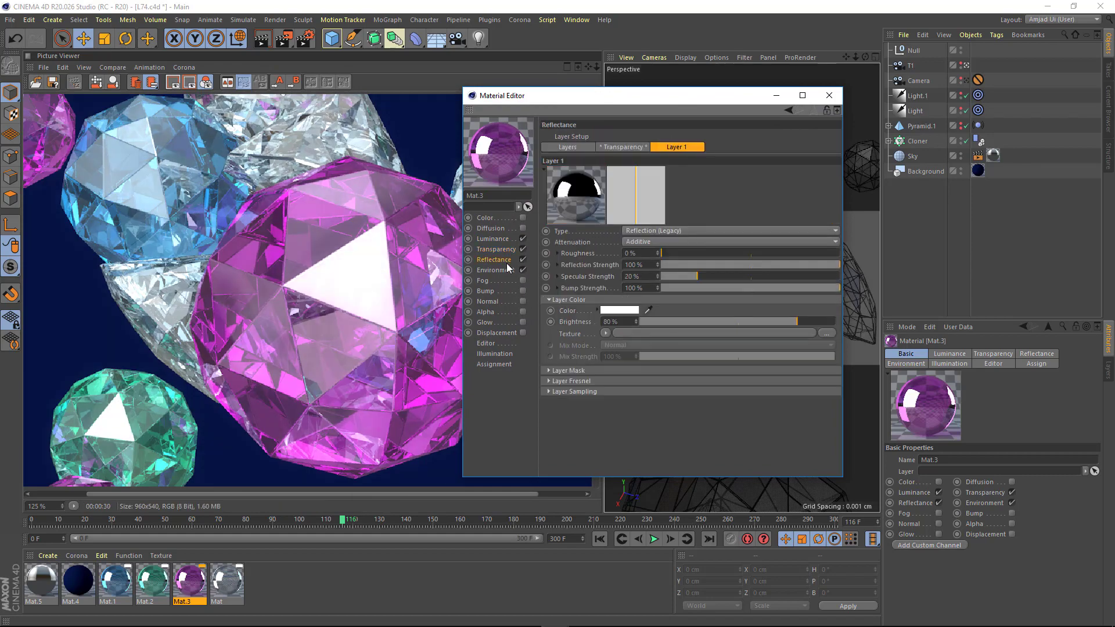
left_click(507, 270)
left_click(511, 260)
left_click(828, 95)
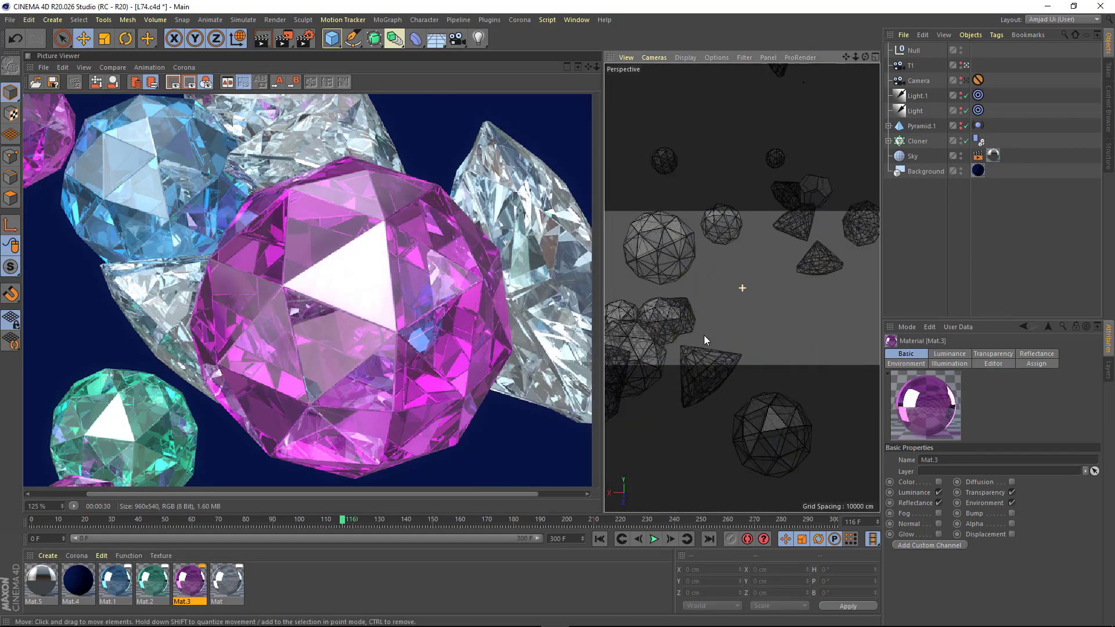
Render close-ups of single clear diamonds from two different angles and inspect their internal reflections
left_click_drag(704, 336, 738, 291, "alt")
key("shift+r")
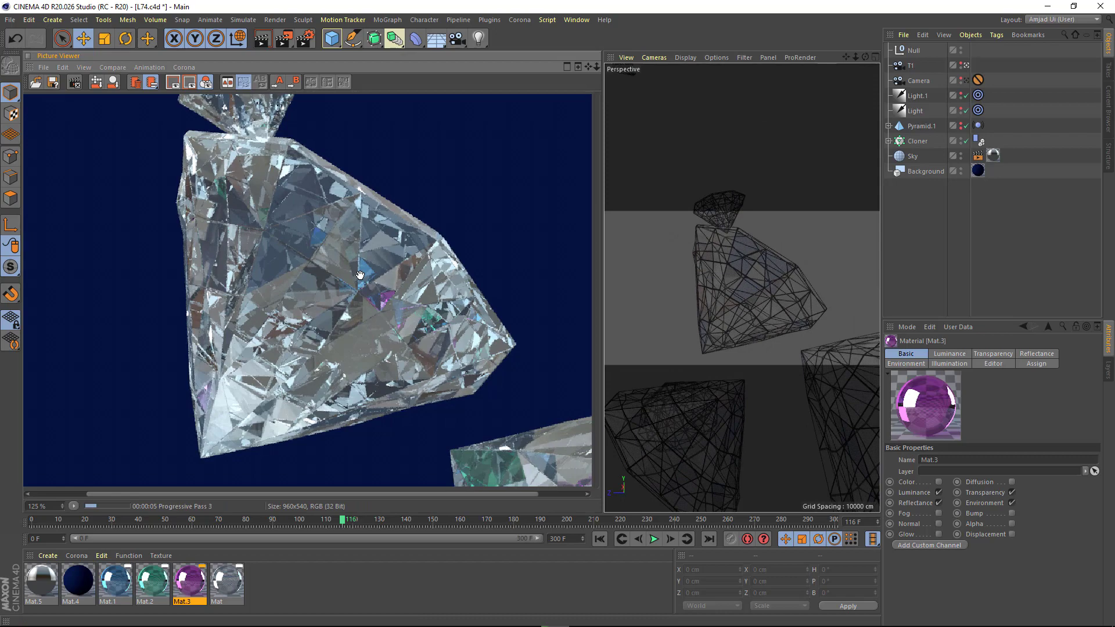
scroll(350, 287, "down", 1)
left_click_drag(738, 284, 785, 291, "alt")
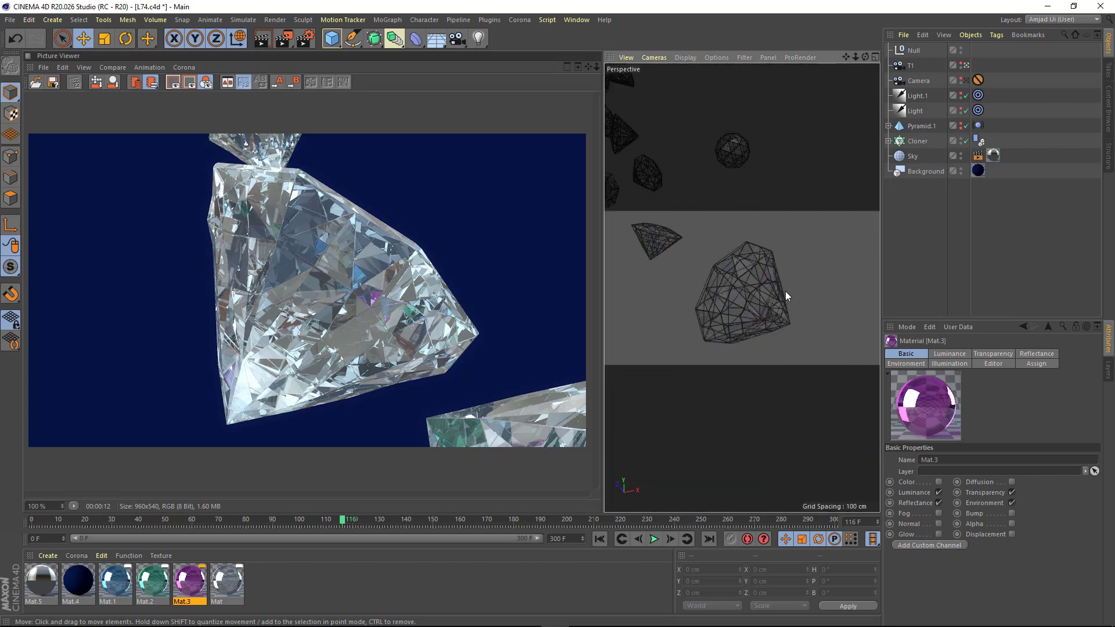
key("shift+r")
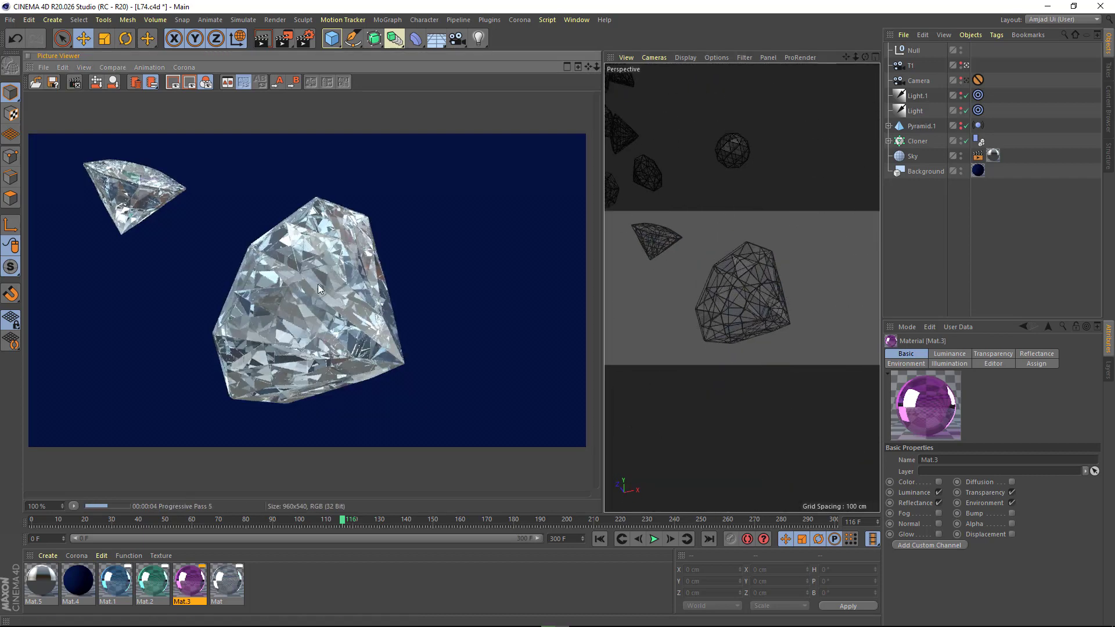
scroll(338, 327, "up", 2)
scroll(338, 326, "down", 2)
Render a wider view of the mixed clear and colored gem cluster and inspect it
left_click_drag(663, 242, 708, 298, "alt")
key("shift+r")
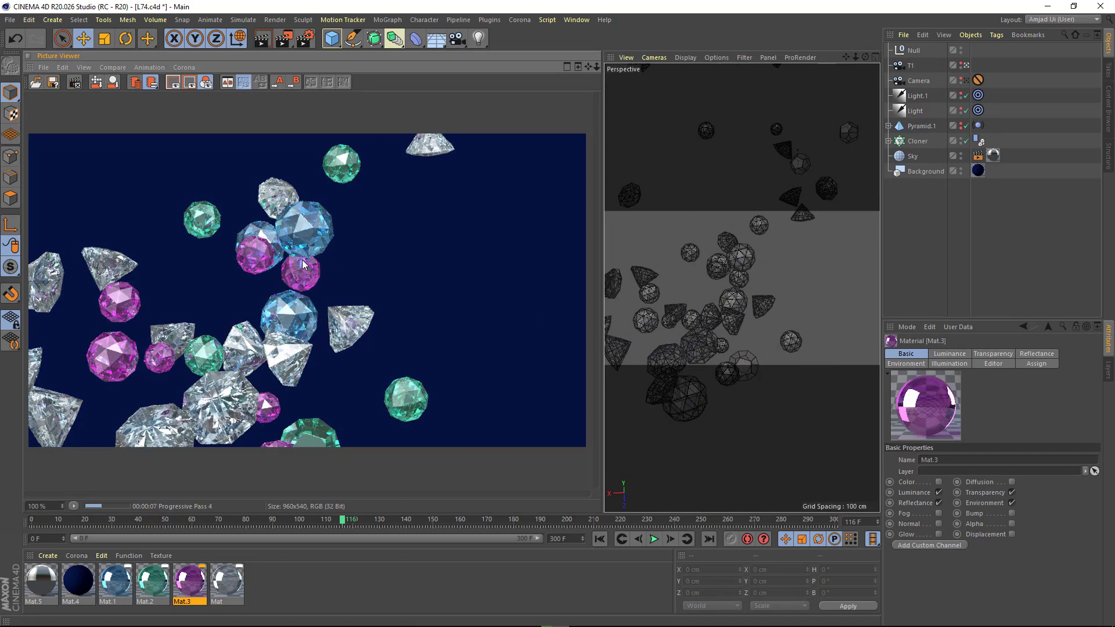
scroll(310, 216, "up", 2)
scroll(316, 223, "down", 2)
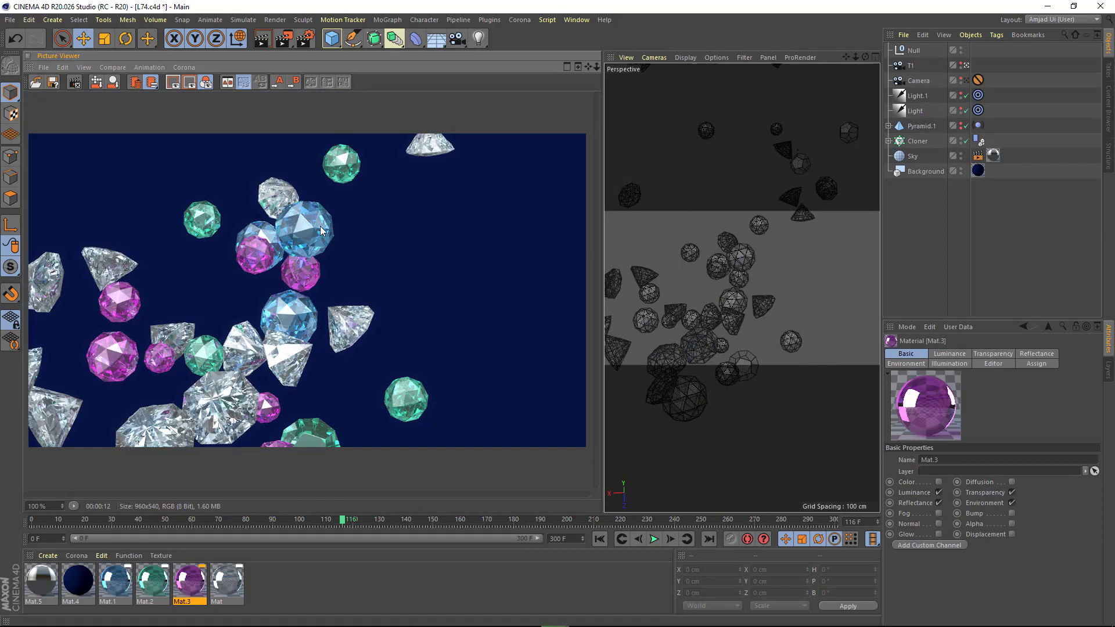
Render a close-up of a green gem, and render a neighboring group of colored gems from another angle
scroll(752, 235, "up", 10)
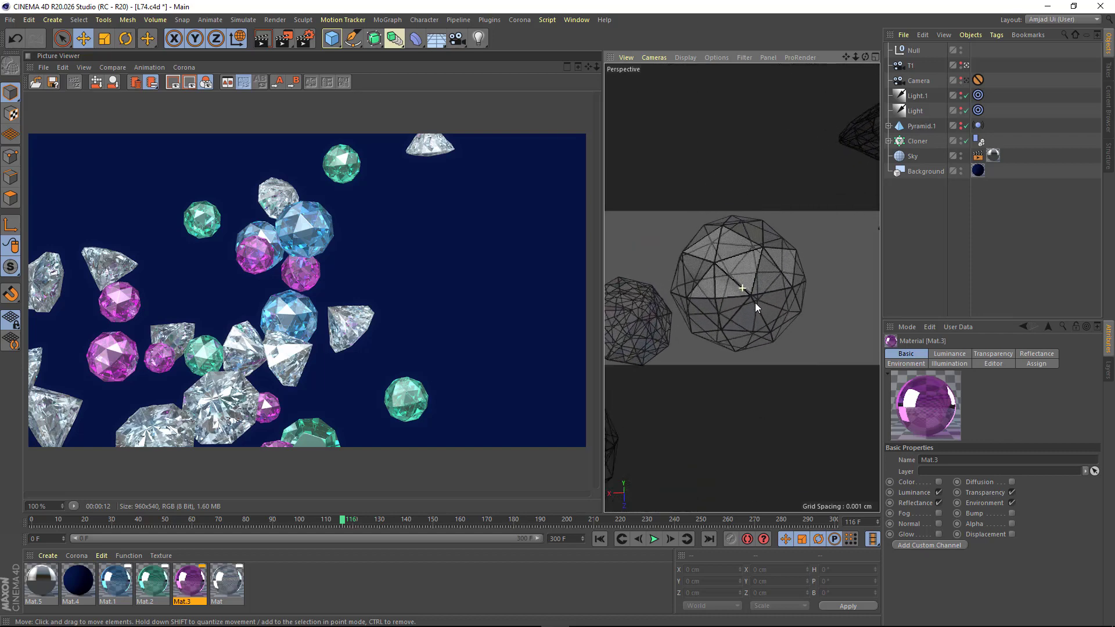
key("shift+r")
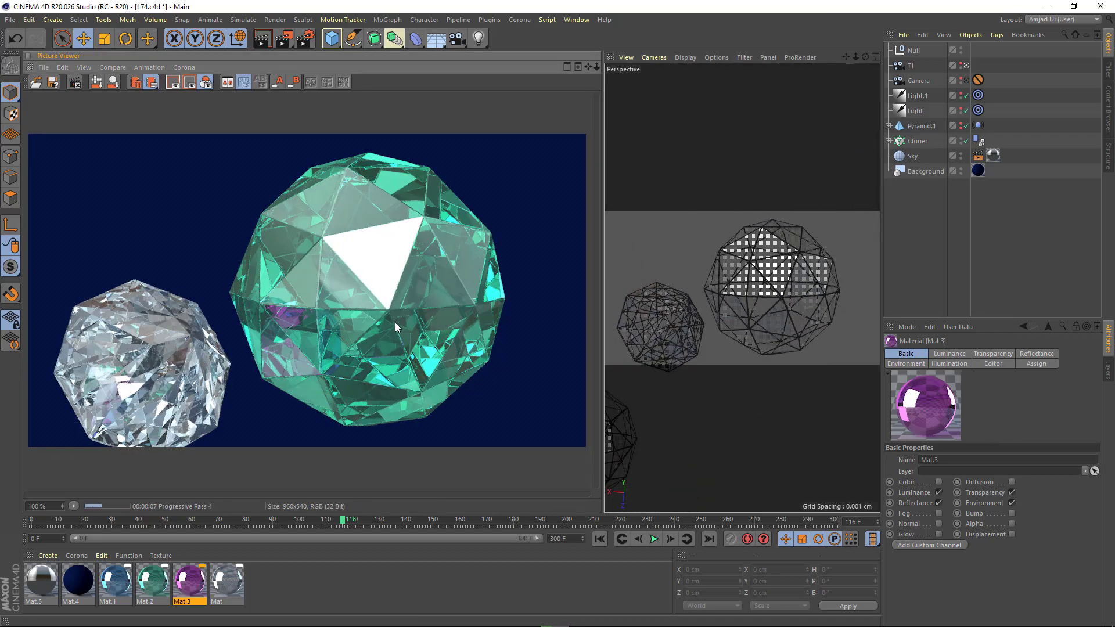
right_click_drag(744, 283, 695, 328, "alt")
left_click_drag(694, 328, 817, 276, "alt")
key("shift+r")
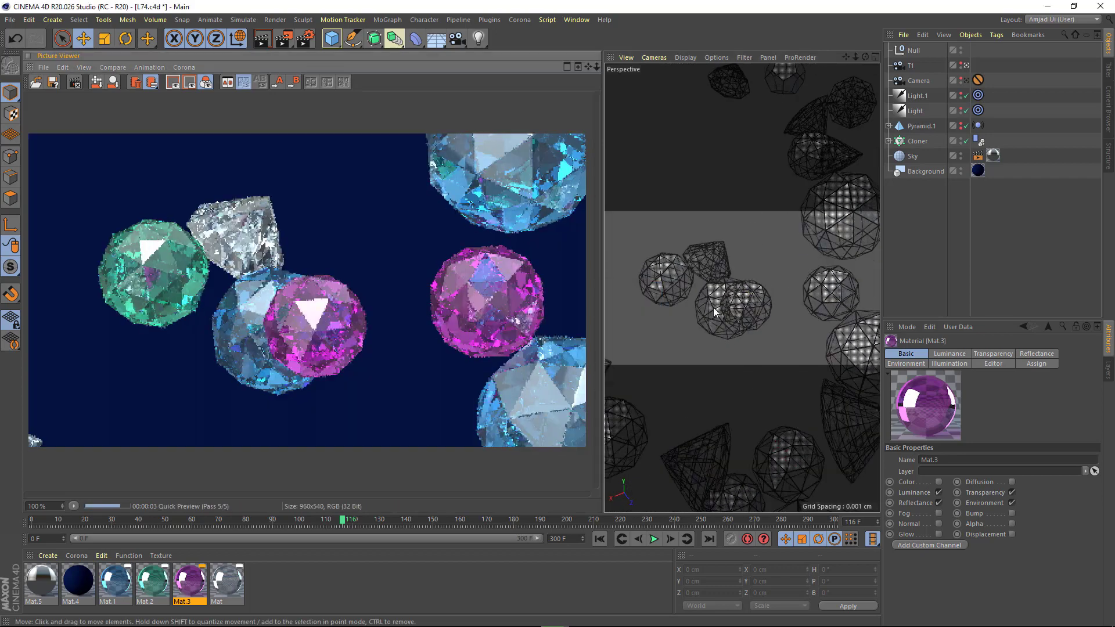
Frame a large blue gem, render it and inspect its facets at different magnifications
mouse_move(740, 299)
left_mouse_down("alt")
mouse_move(753, 299)
mouse_move(736, 286)
mouse_move(784, 284)
mouse_move(739, 295)
left_mouse_up("alt")
key("shift+r")
key("Return")
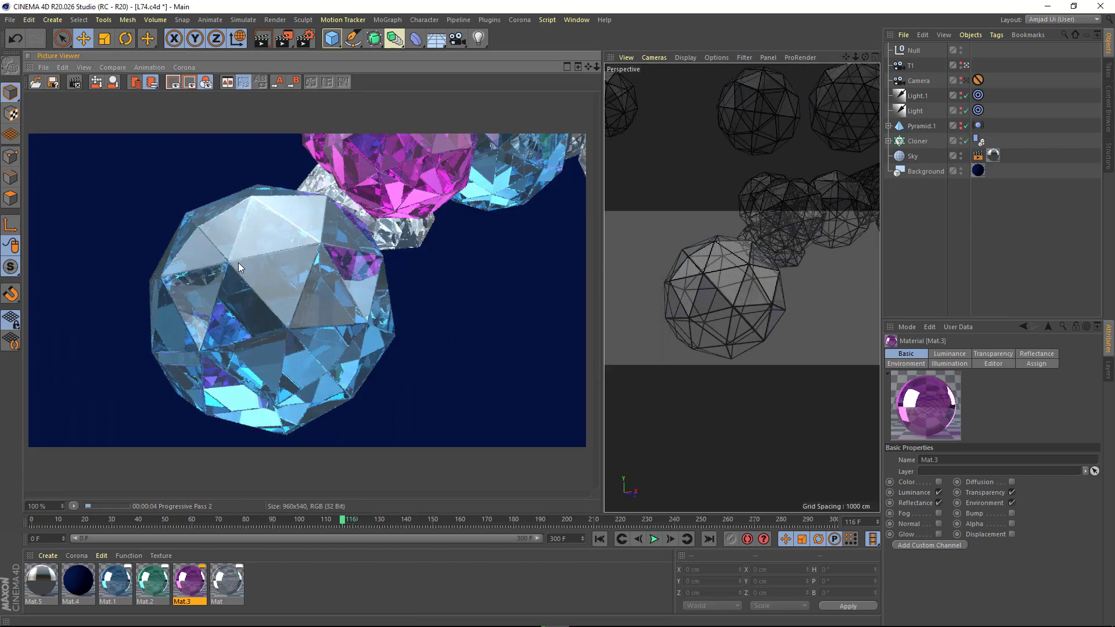
scroll(262, 259, "up", 3)
scroll(283, 249, "down", 5)
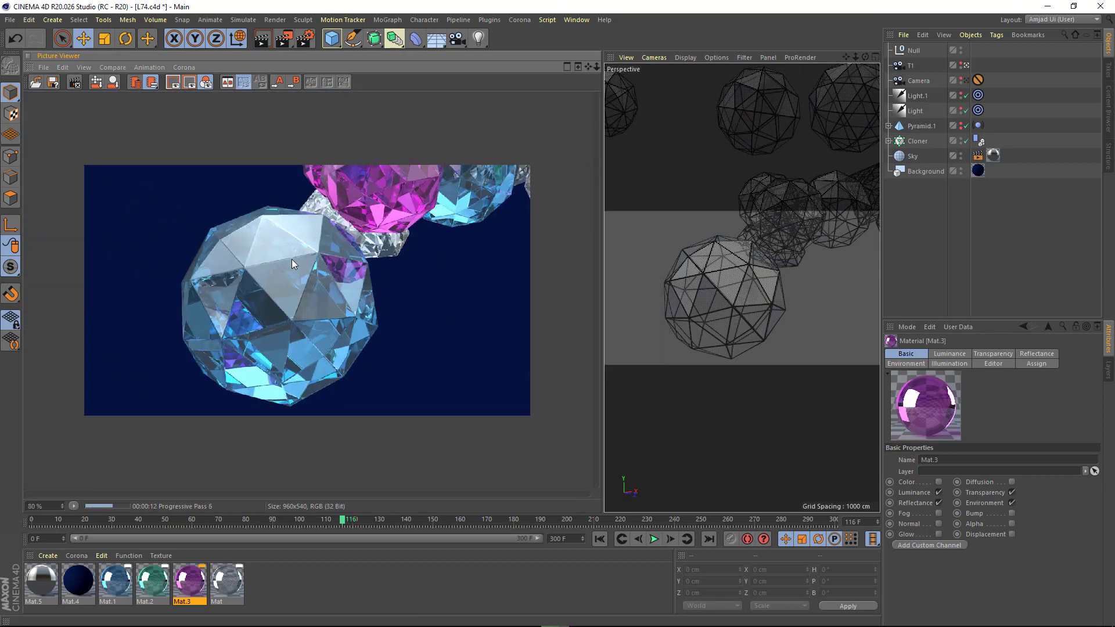
scroll(291, 259, "up", 1)
Render the whole gem scatter from a distance, and render it again from a different angle
right_click_drag(775, 244, 650, 289, "alt")
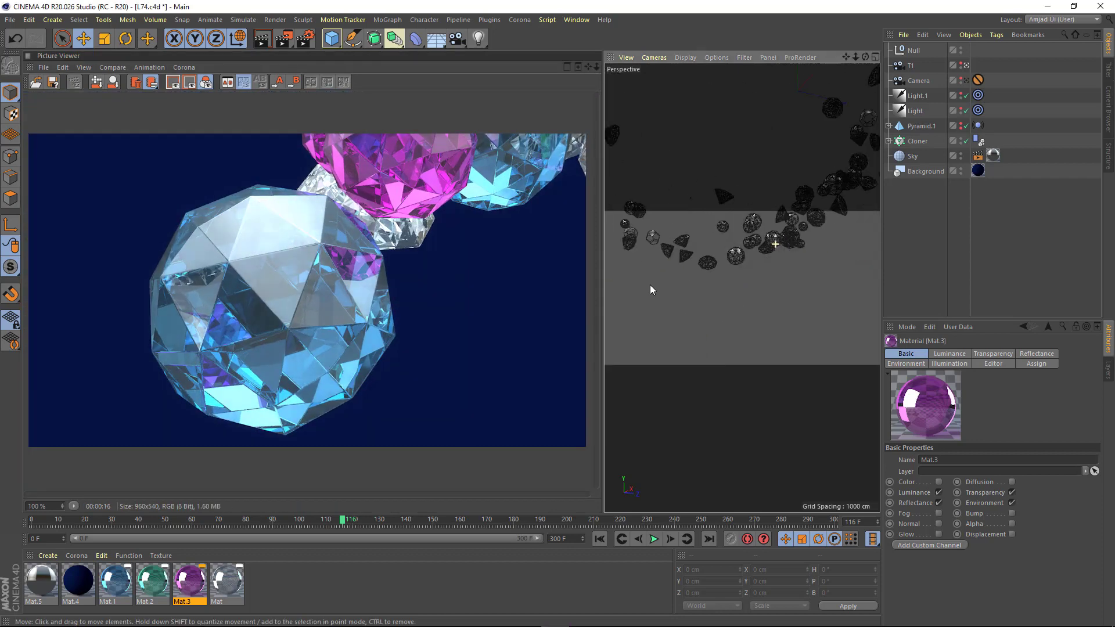
left_click_drag(650, 284, 714, 310, "alt")
key("shift+r")
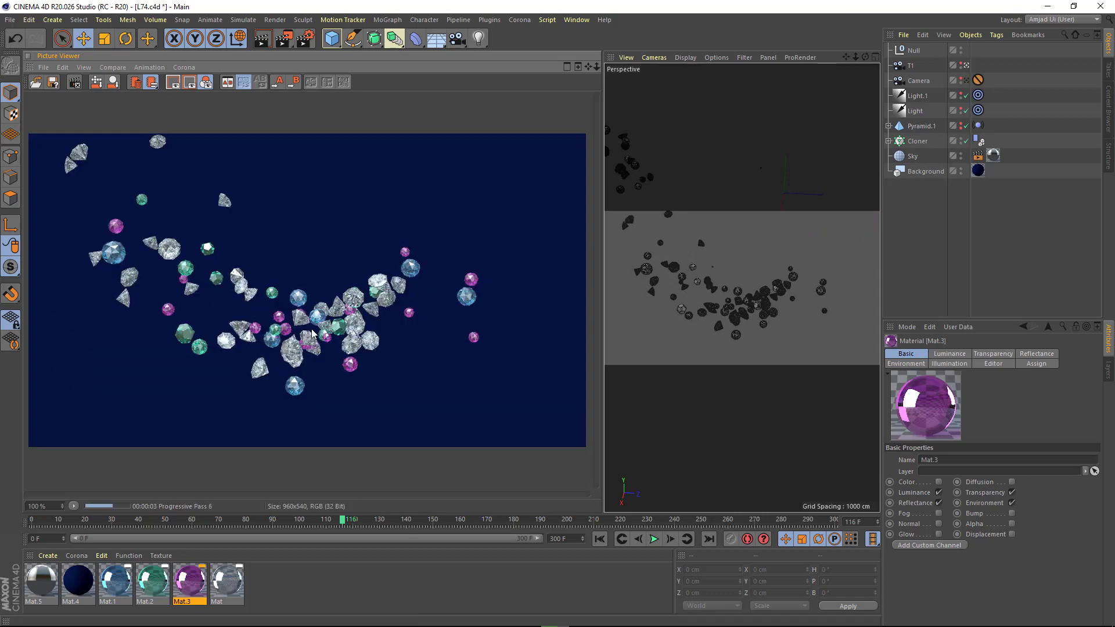
left_click_drag(705, 308, 750, 292, "alt")
key("shift+r")
key("shift+r")
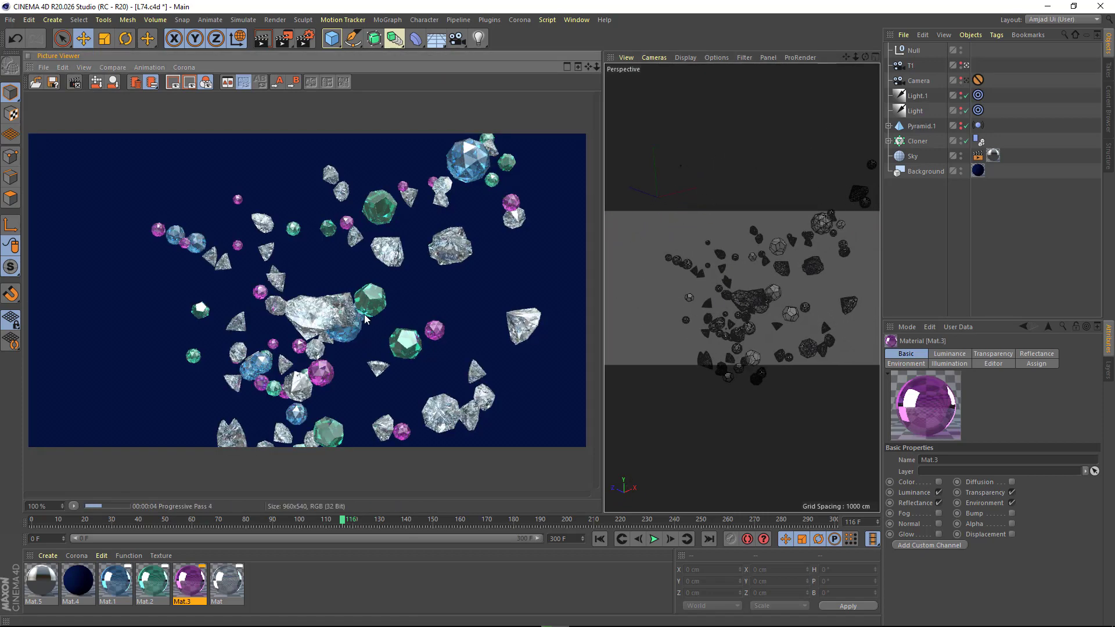
Close the docked Picture Viewer and switch the viewport back to Camera
left_click(28, 56)
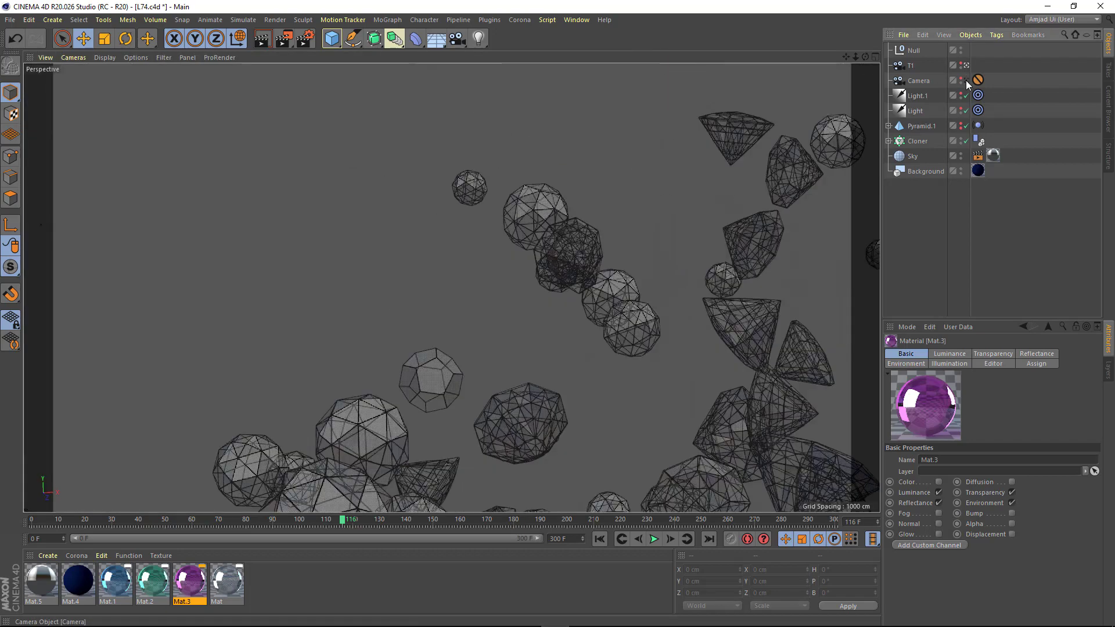
left_click(966, 80)
Activate the 4K render settings and render the scene at 3840x2160 to the Picture Viewer
left_click(305, 39)
left_click(310, 251)
left_click(779, 32)
left_click(283, 39)
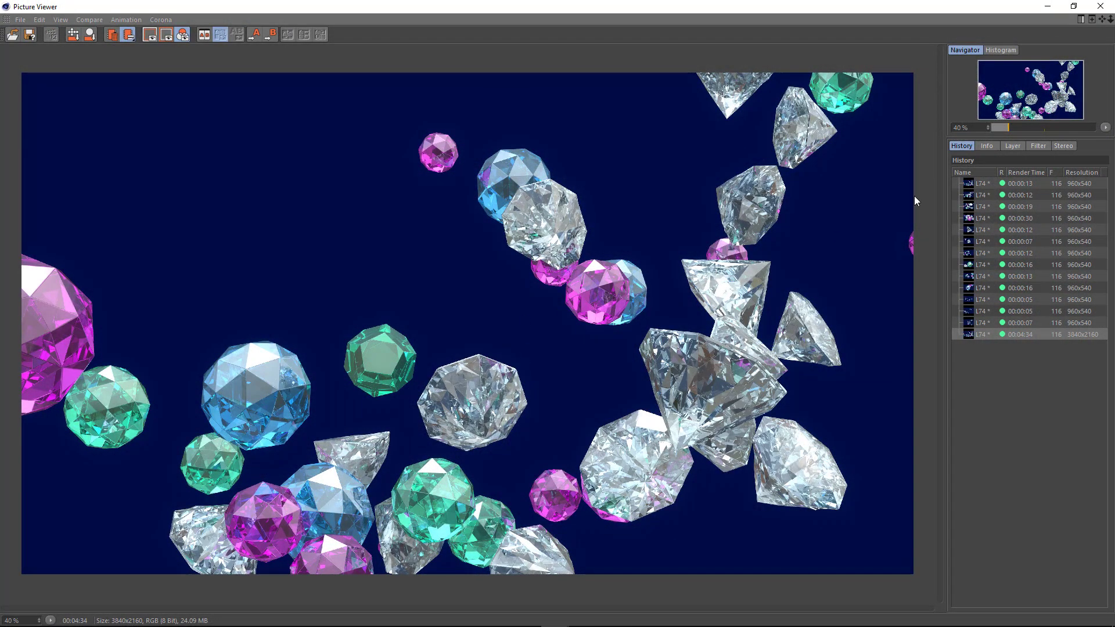
Examine the gems across the 4K render at 100% zoom and show the finished image full screen
double_click(620, 313)
left_click_drag(324, 545, 356, 276)
left_click_drag(628, 321, 389, 321)
left_click_drag(679, 340, 454, 395)
left_click_drag(608, 201, 515, 452)
left_click_drag(601, 290, 1034, 116)
left_click_drag(37, 583, 448, 246)
left_click_drag(445, 430, 445, 251)
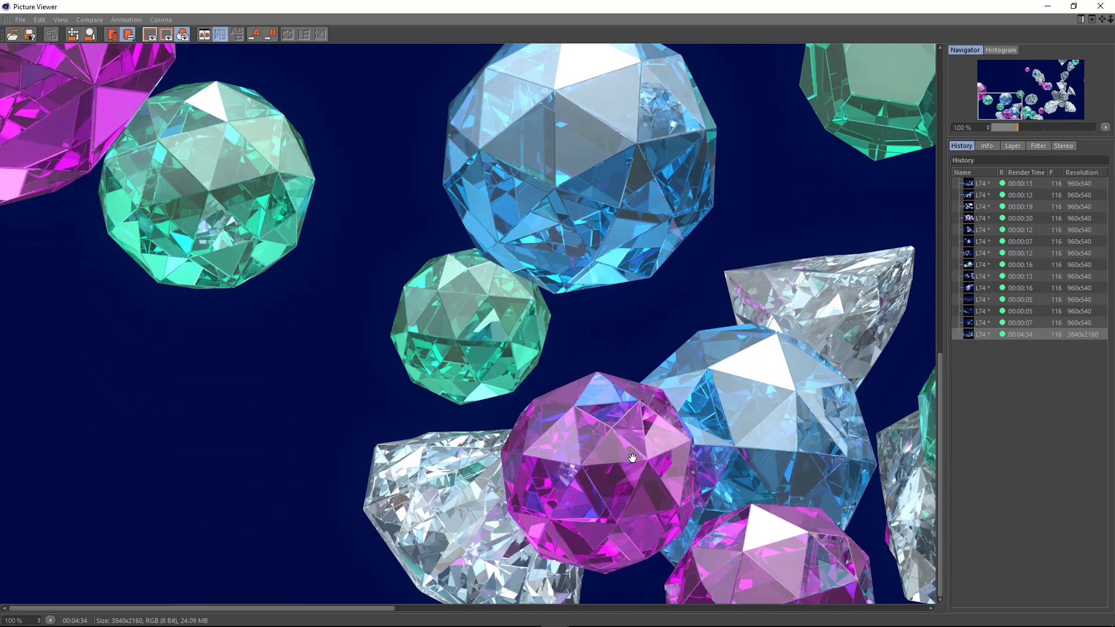
left_click_drag(632, 458, 416, 381)
left_click_drag(528, 337, 483, 410)
left_click(62, 20)
left_click(87, 100)
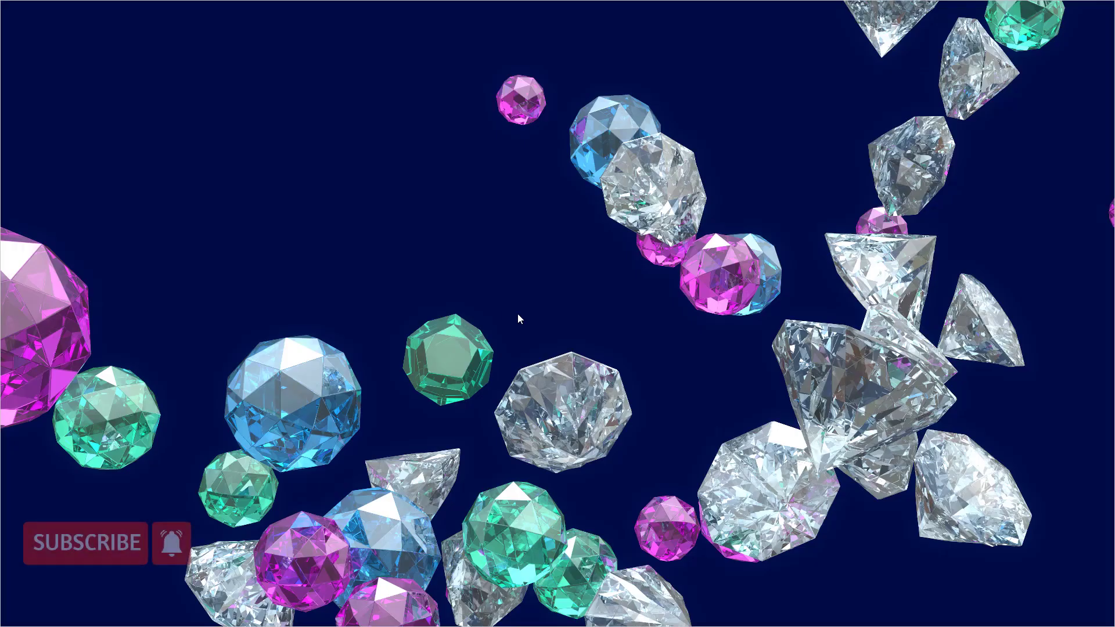